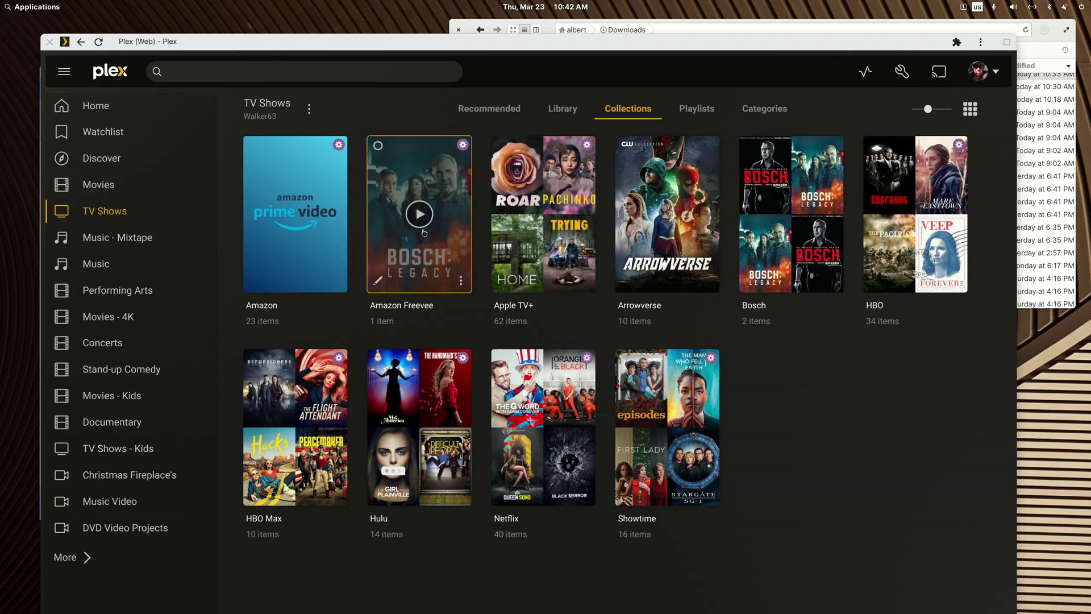
# Step: Open the Amazon collection in the TV Shows library and bring up its filters for editing
pyautogui.click(343, 229)
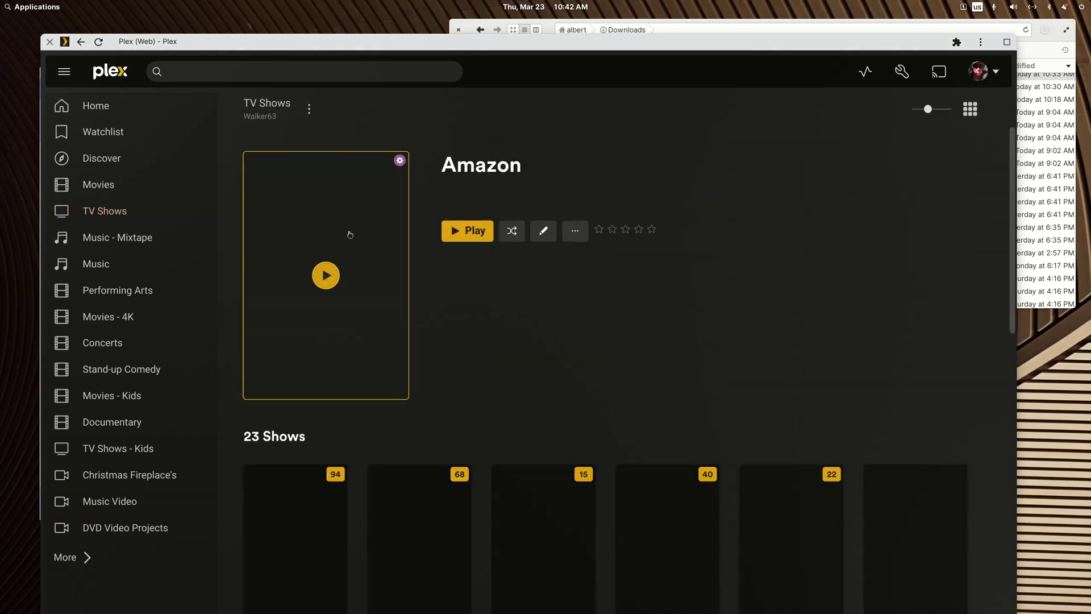
pyautogui.scroll(-2, 675, 345)
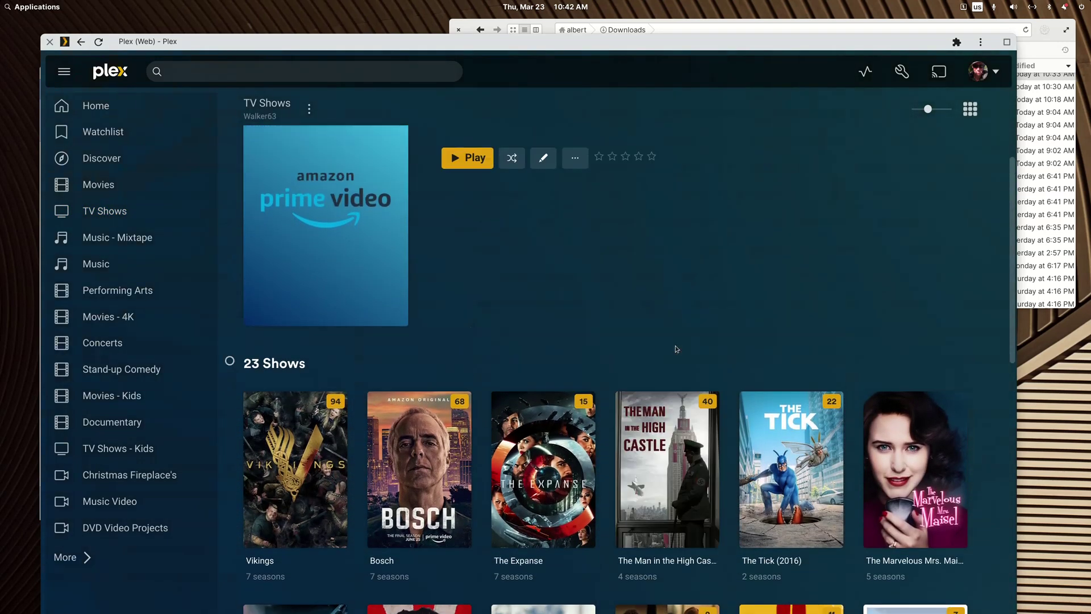
pyautogui.scroll(2, 672, 343)
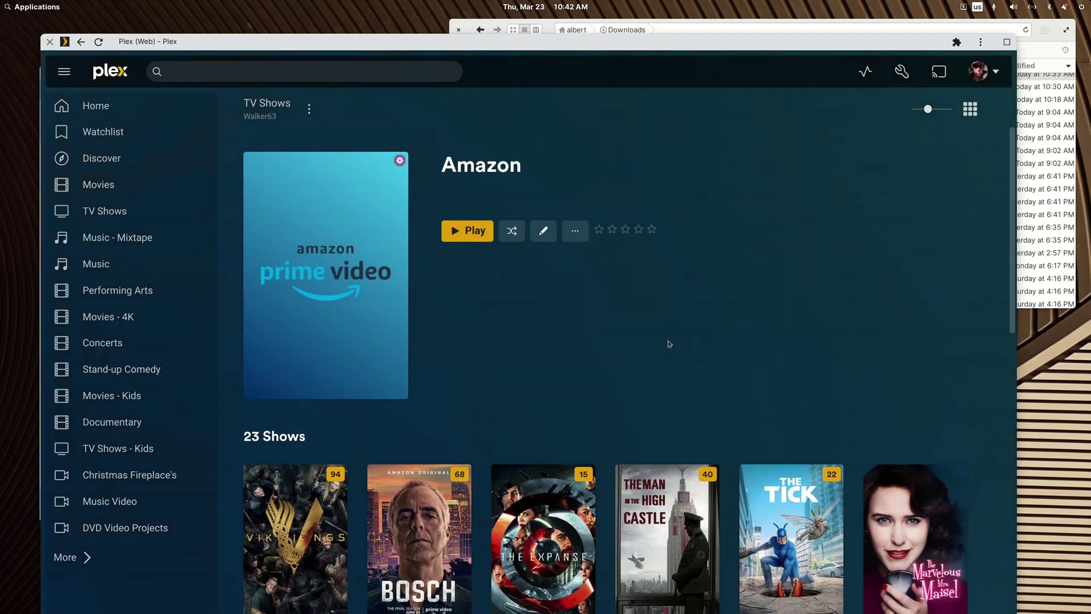
pyautogui.click(573, 237)
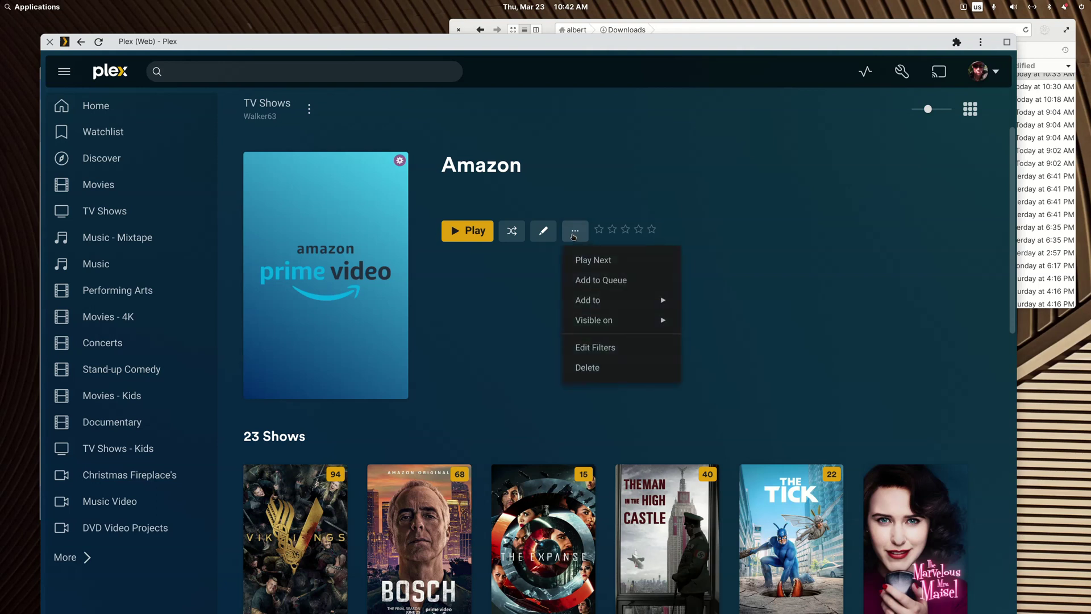
pyautogui.click(580, 346)
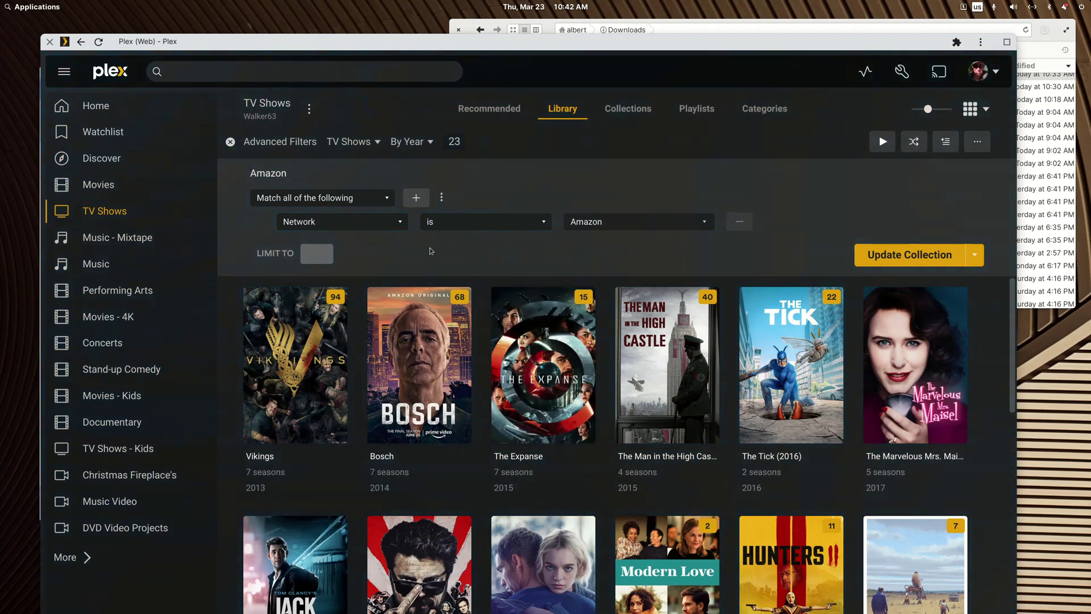
# Step: Examine the Amazon collection's filter rule, including the available filter fields and the network value
pyautogui.click(399, 226)
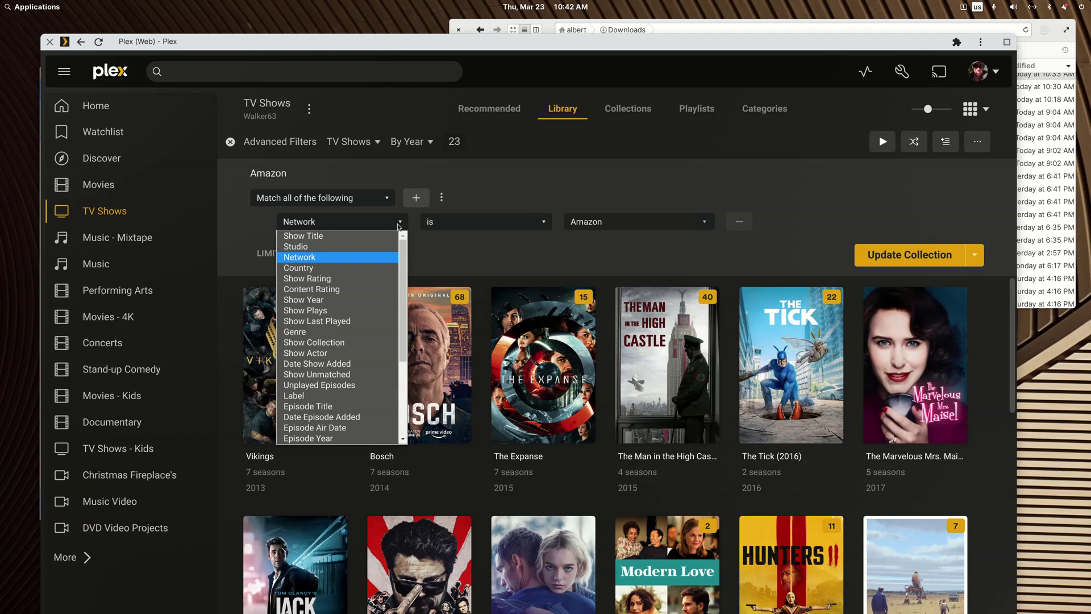
pyautogui.click(398, 227)
pyautogui.doubleClick(658, 226)
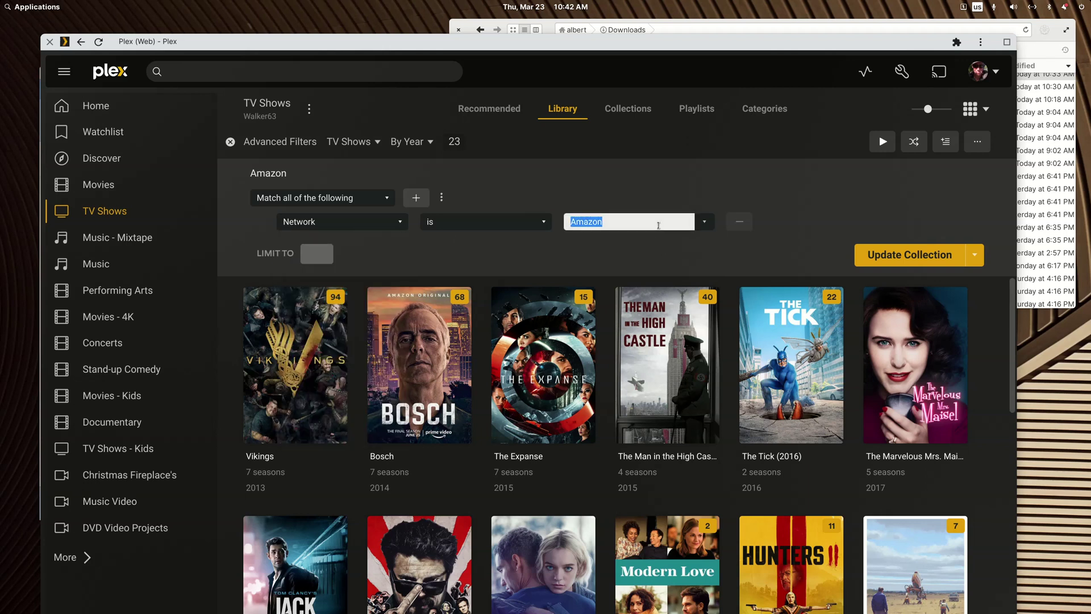
pyautogui.click(639, 256)
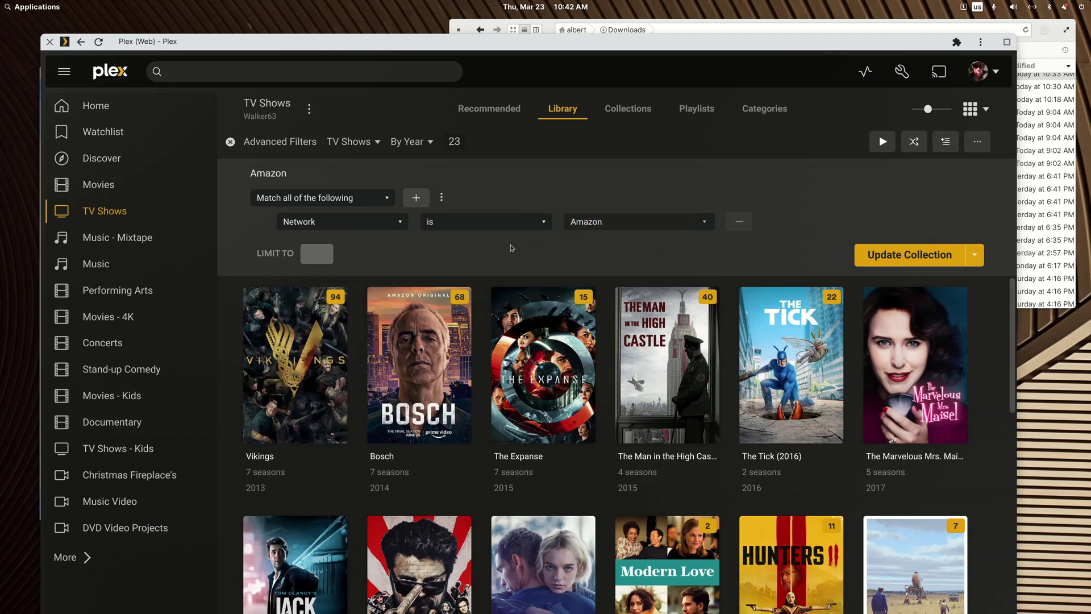
# Step: Try sorting the Amazon shows by title, and by year with the newest first
pyautogui.click(411, 144)
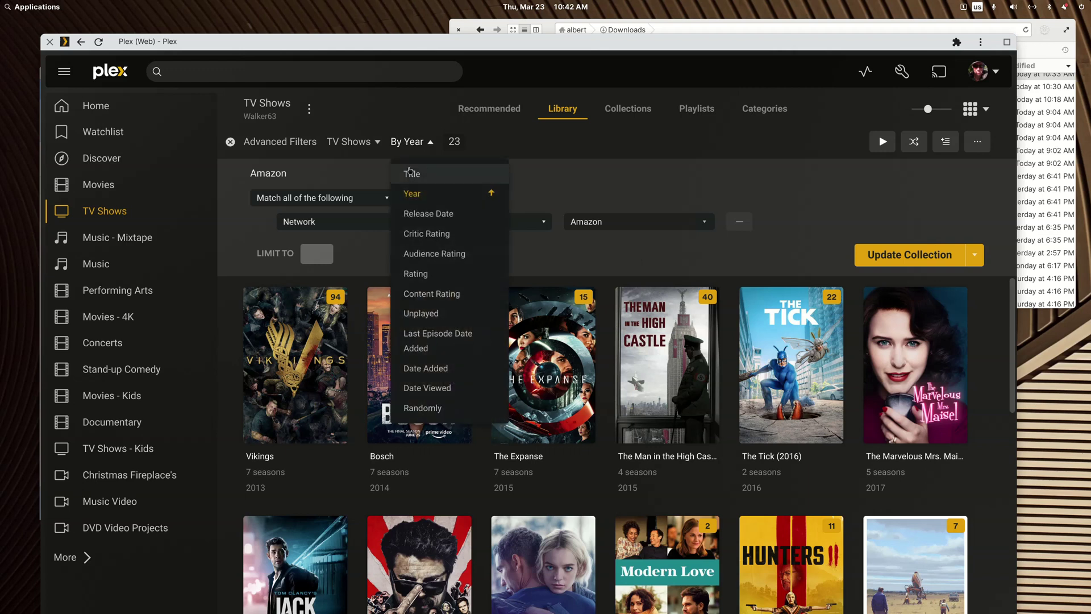
pyautogui.click(410, 173)
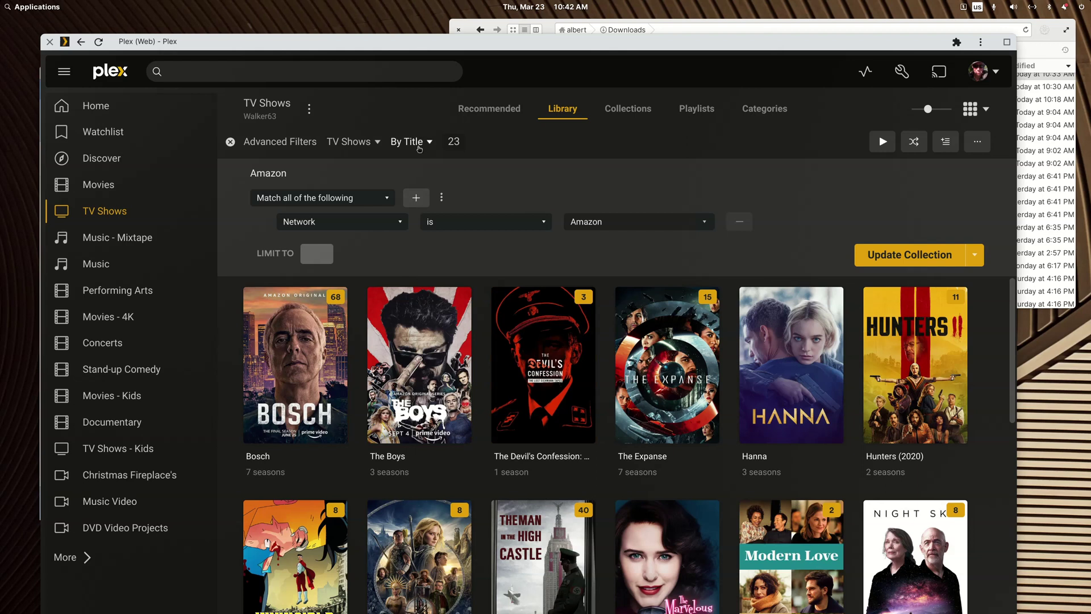
pyautogui.click(418, 142)
pyautogui.click(421, 197)
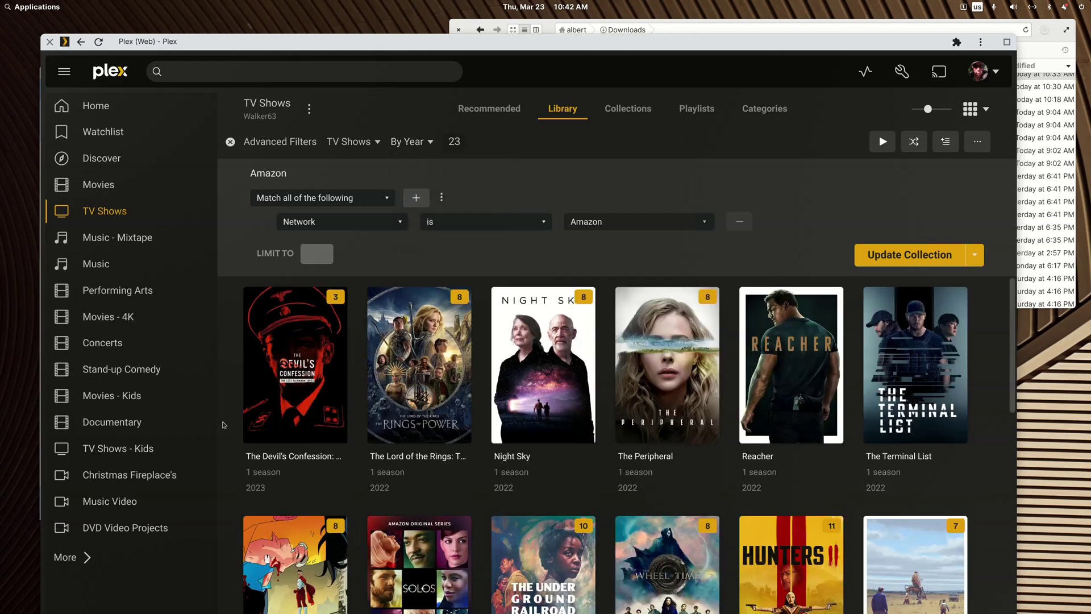
# Step: Reverse the year sorting to oldest first and review the filtered shows through to the end of the list
pyautogui.click(421, 142)
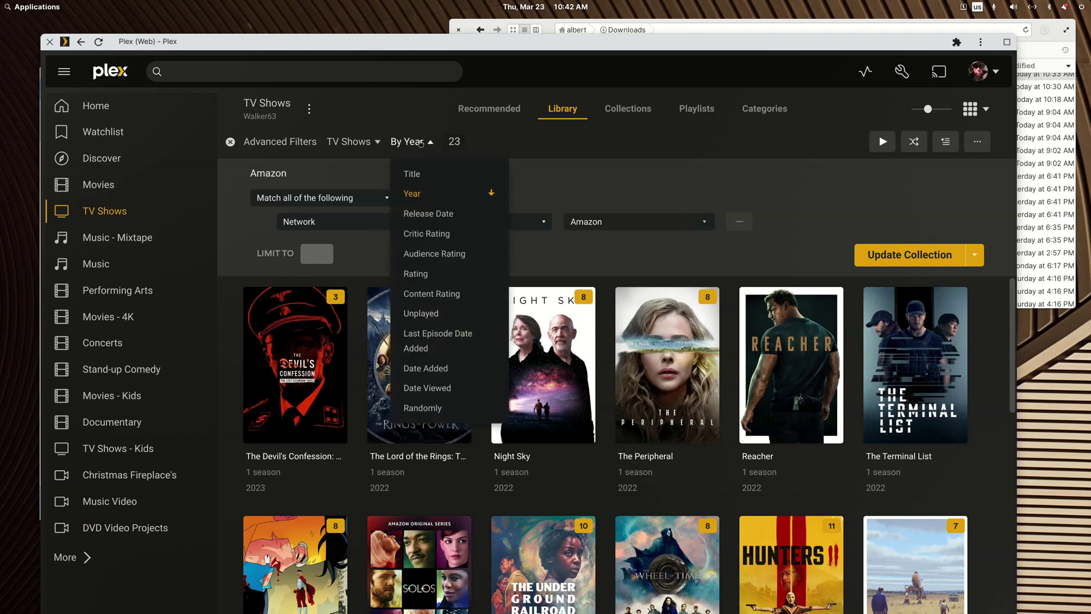
pyautogui.click(422, 195)
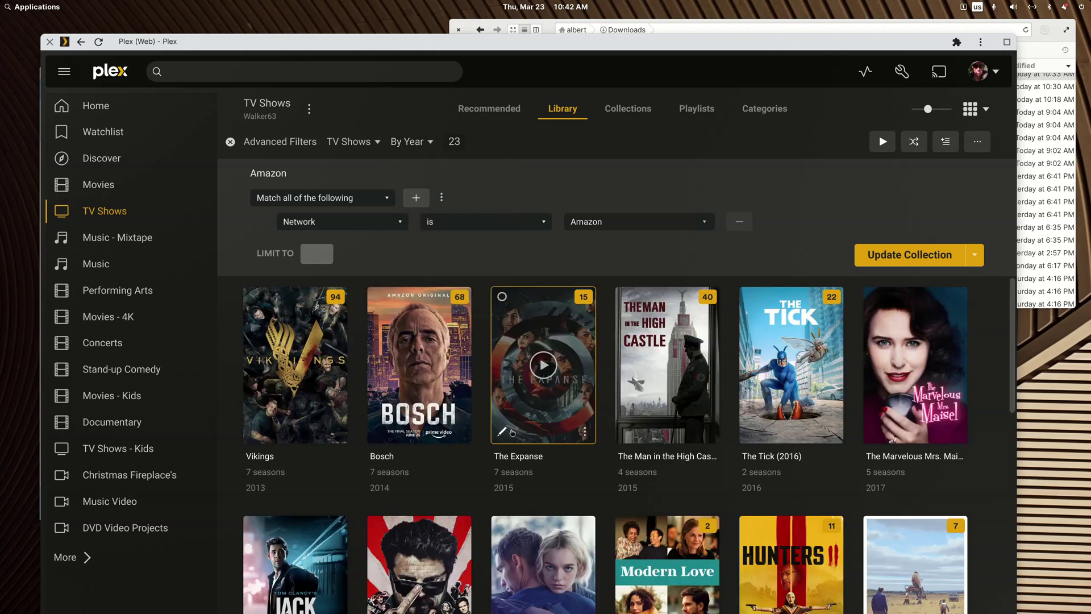
pyautogui.scroll(-5, 558, 477)
pyautogui.scroll(-2, 558, 476)
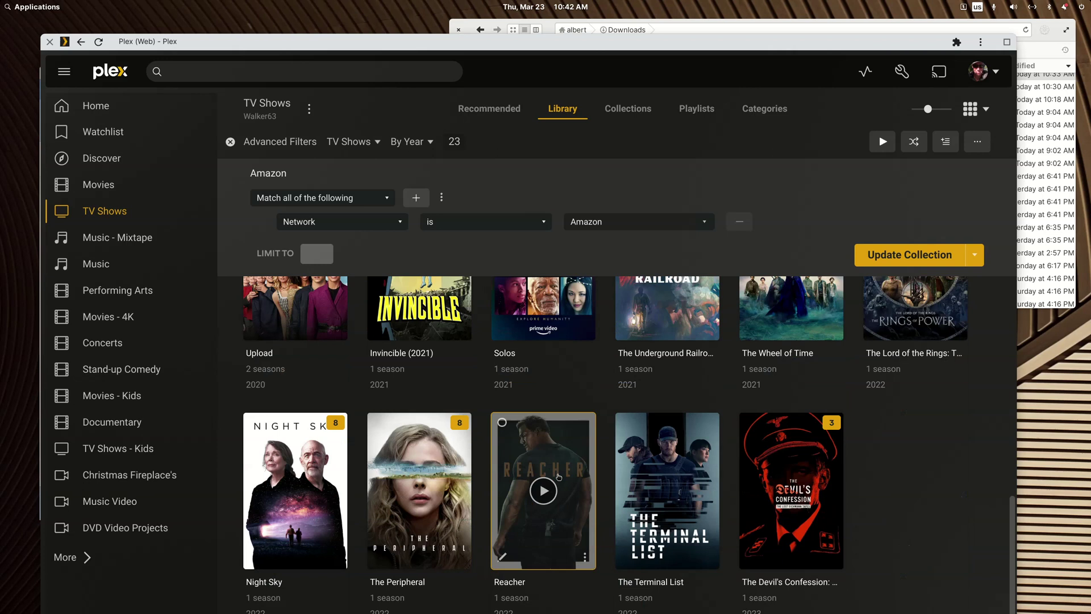
pyautogui.scroll(8, 557, 478)
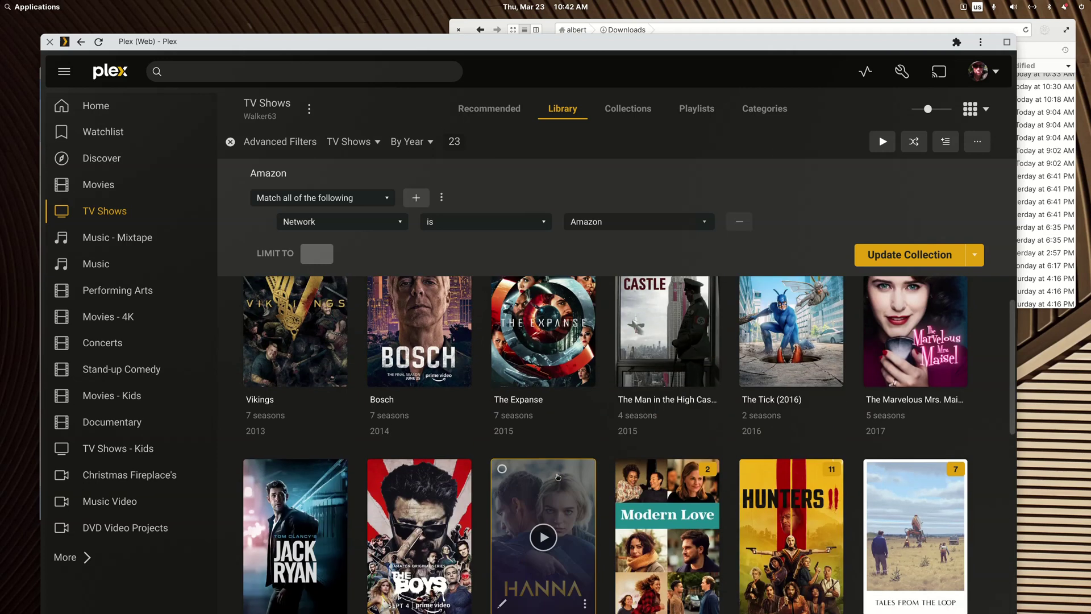
# Step: Try sorting the Amazon shows by release date, reversing the order to oldest first
pyautogui.click(427, 144)
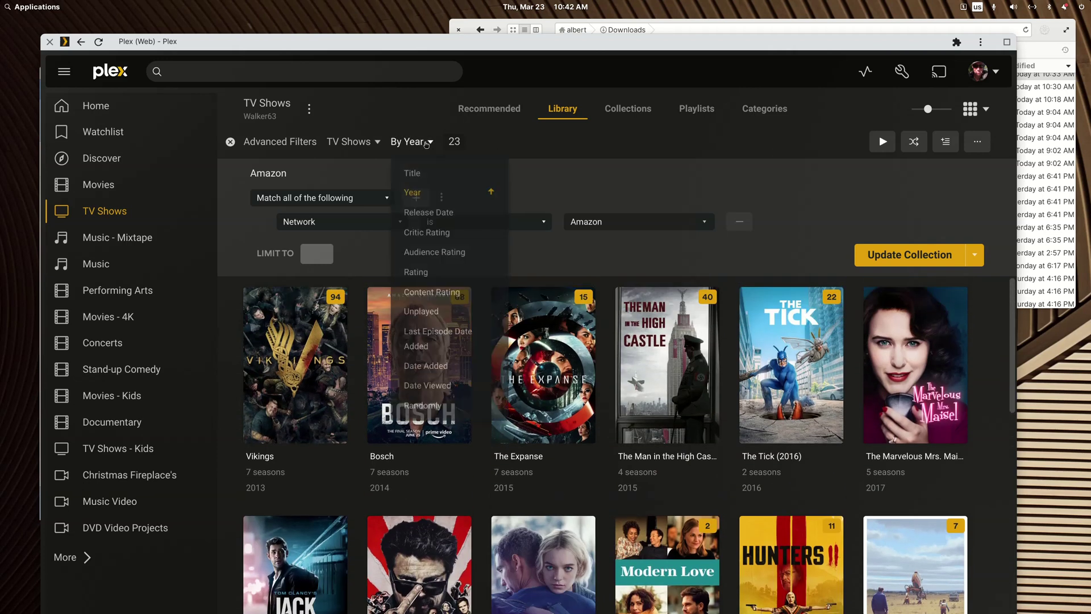
pyautogui.click(445, 214)
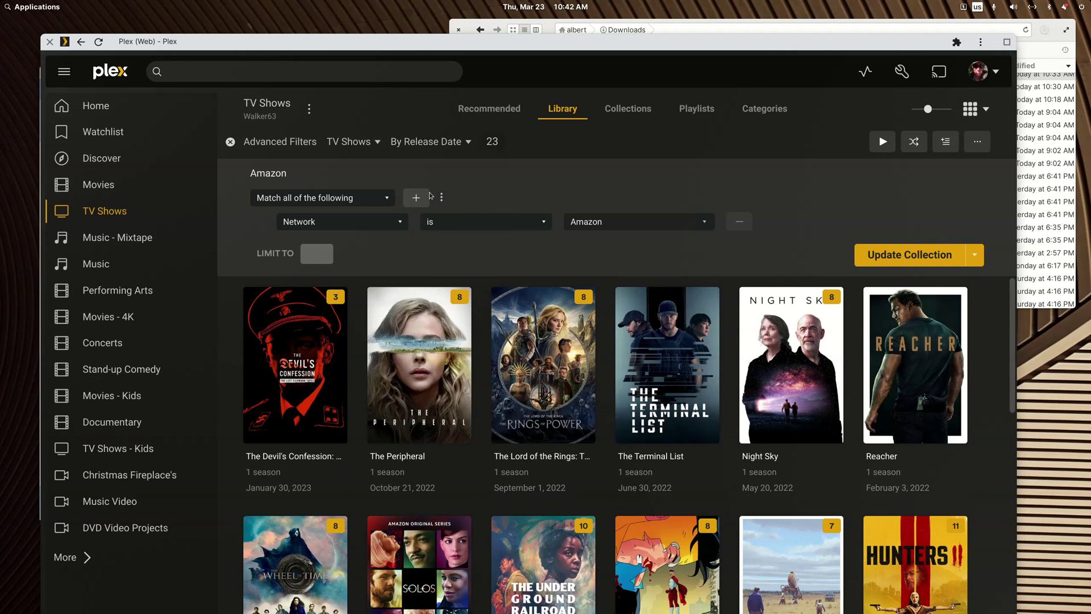
pyautogui.click(427, 144)
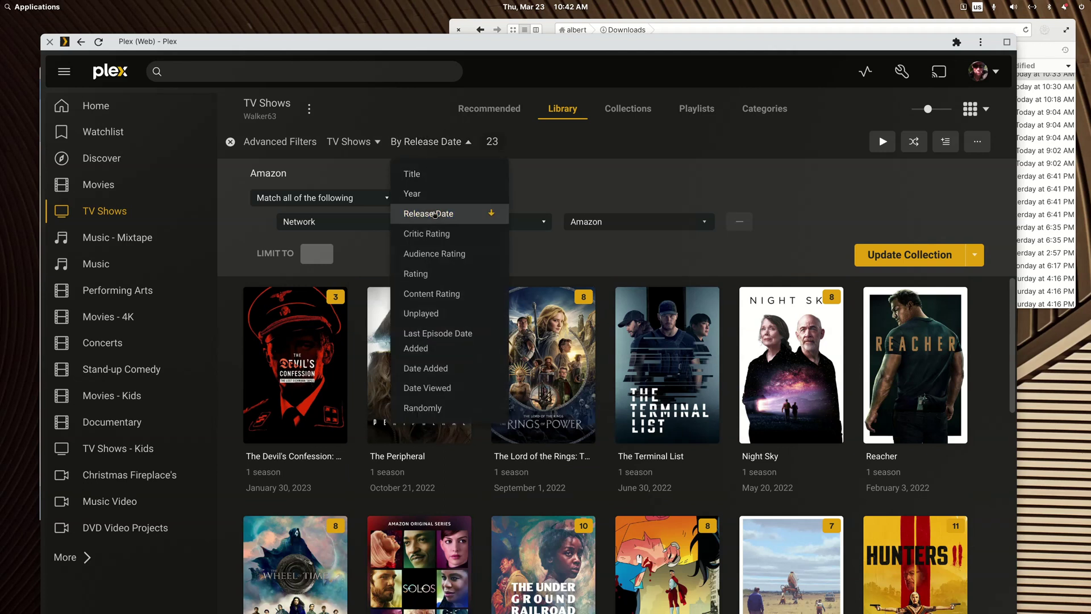
pyautogui.click(434, 211)
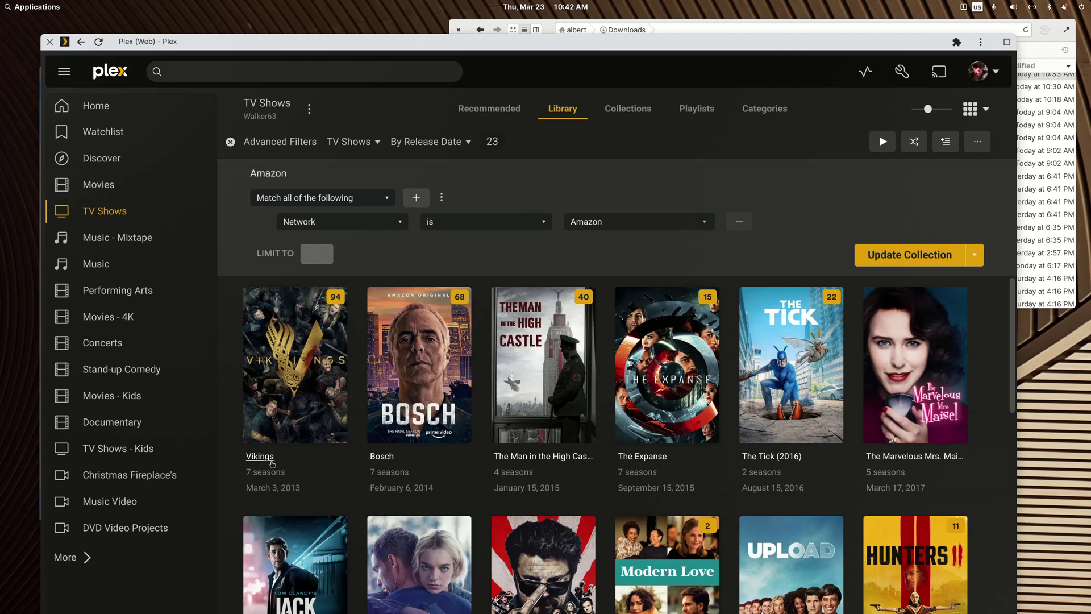
# Step: Sort the Amazon shows by year with the oldest first and update the collection with this order
pyautogui.click(457, 145)
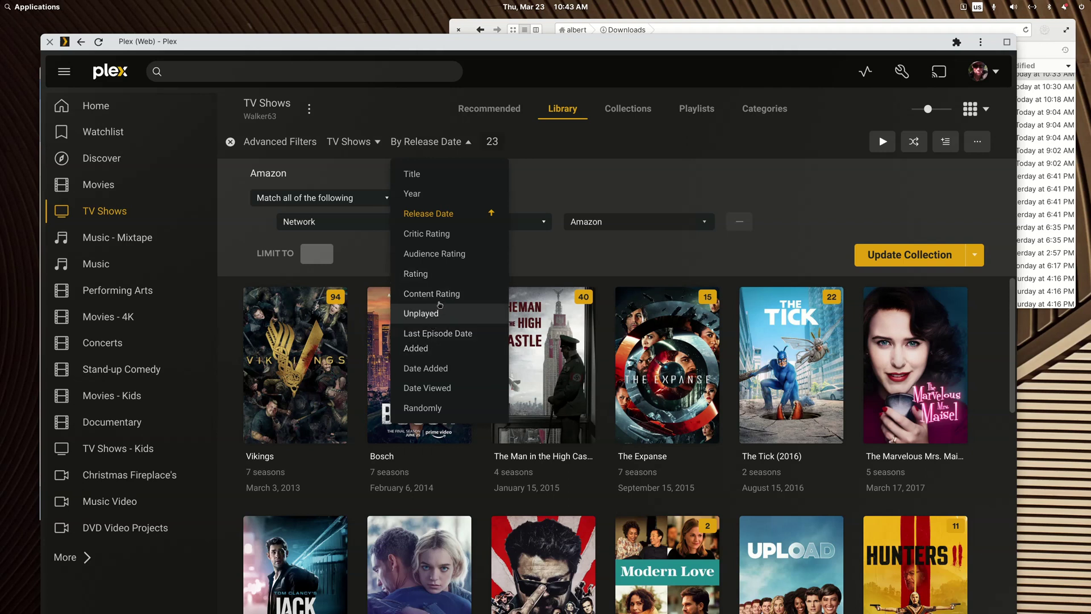
pyautogui.click(414, 193)
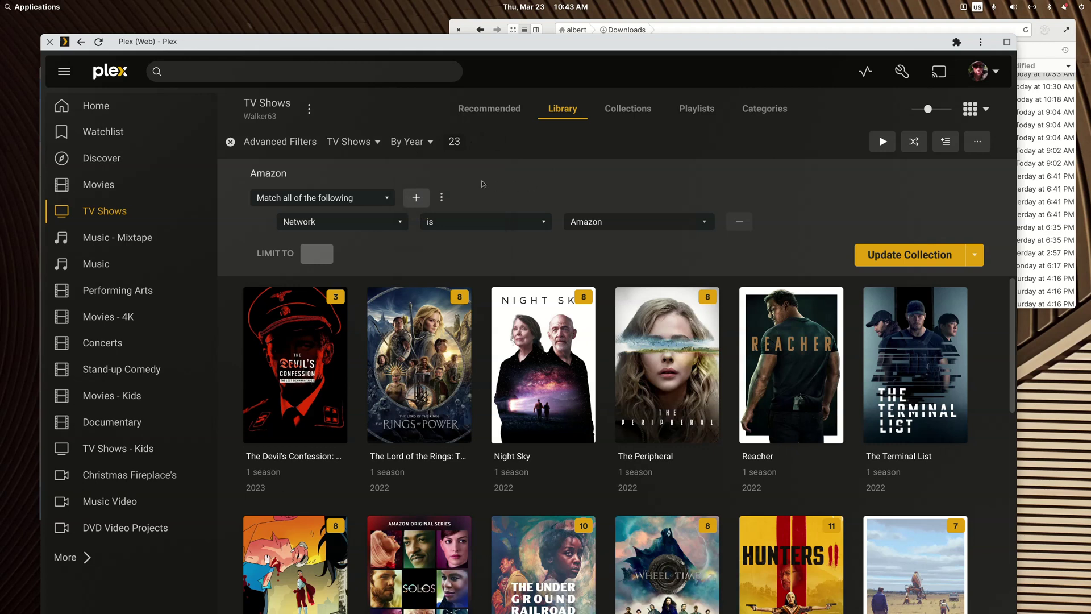
pyautogui.click(430, 149)
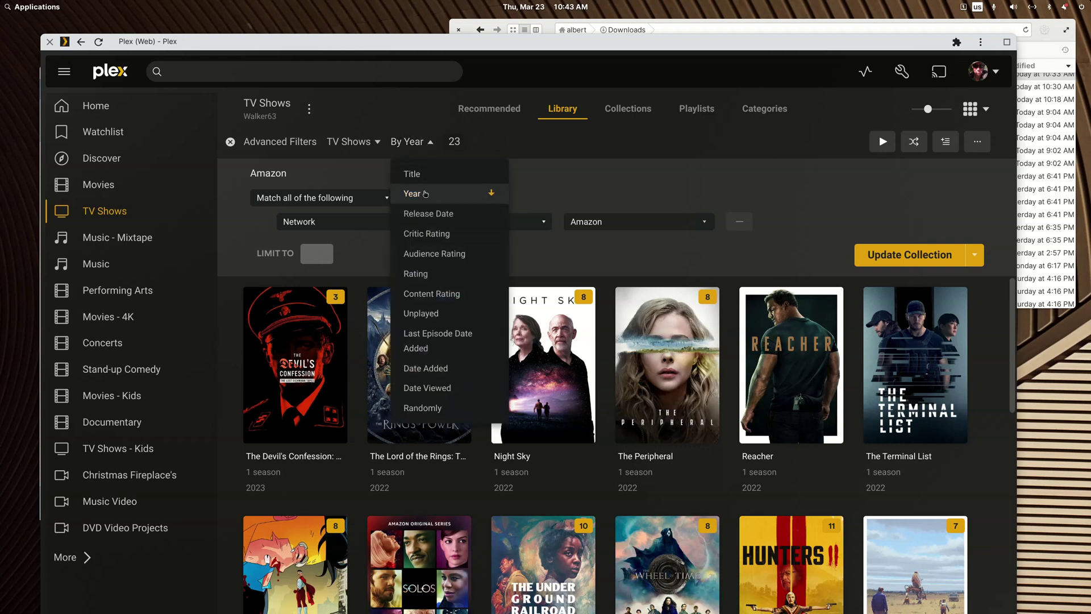
pyautogui.click(425, 194)
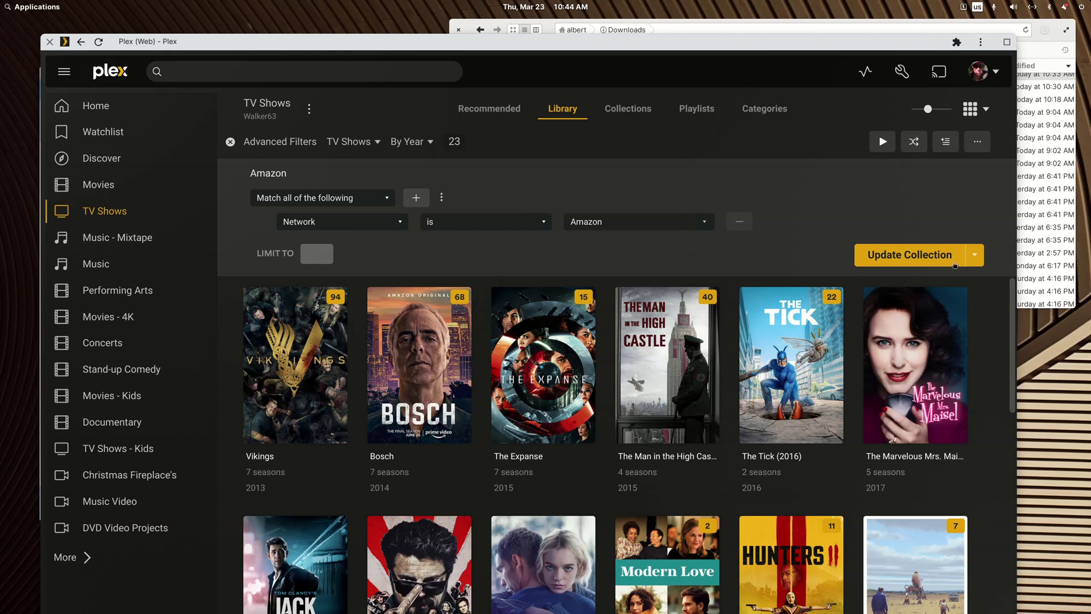
pyautogui.click(929, 256)
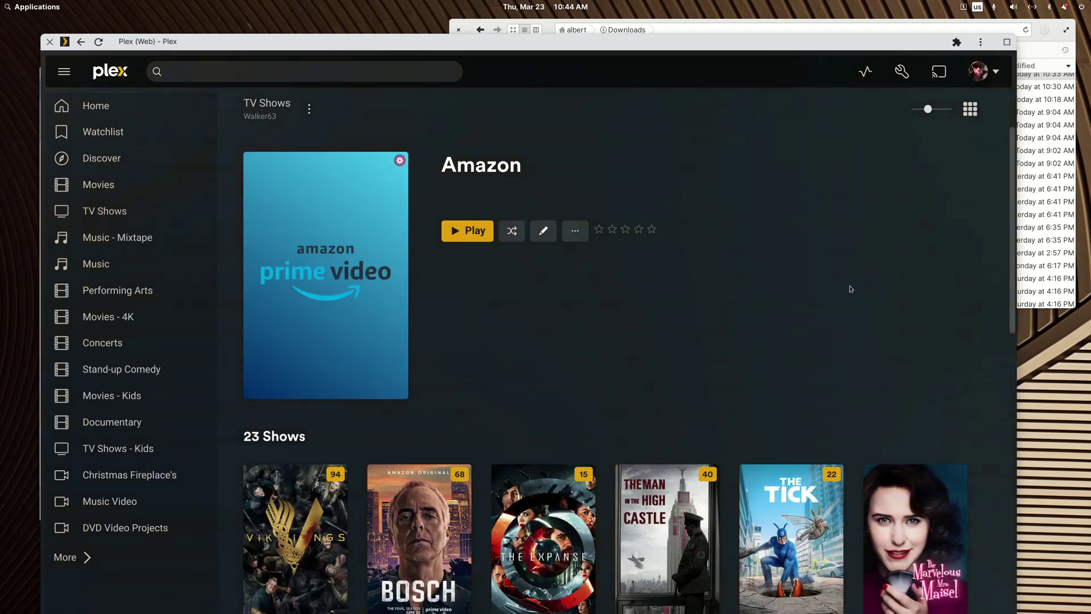
pyautogui.scroll(-4, 827, 298)
pyautogui.scroll(4, 826, 297)
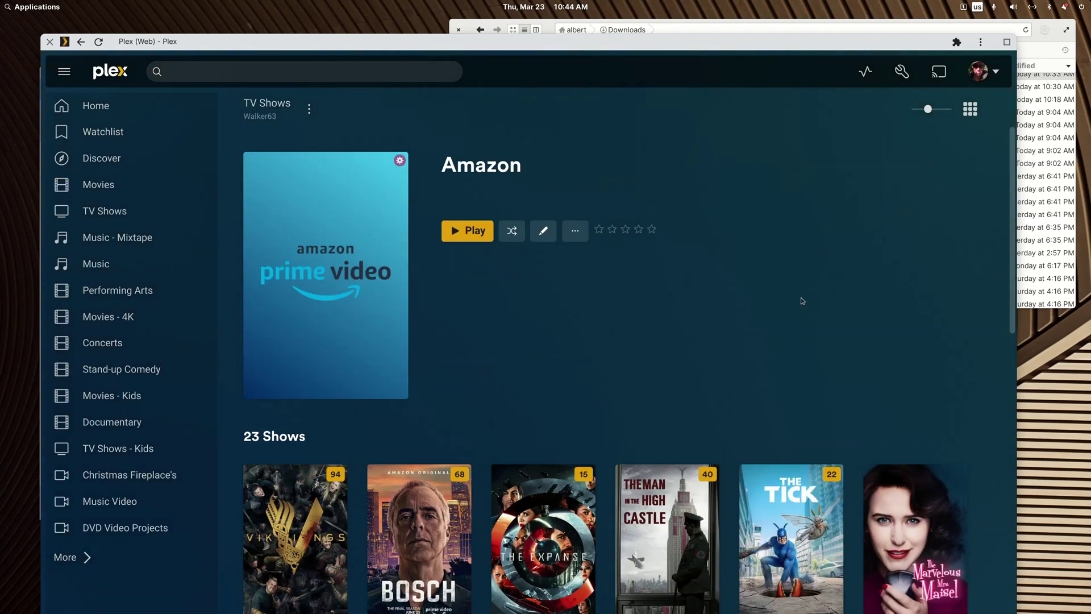
# Step: Review the poster and background options in the Amazon collection's edit dialog, leaving without saving
pyautogui.click(546, 231)
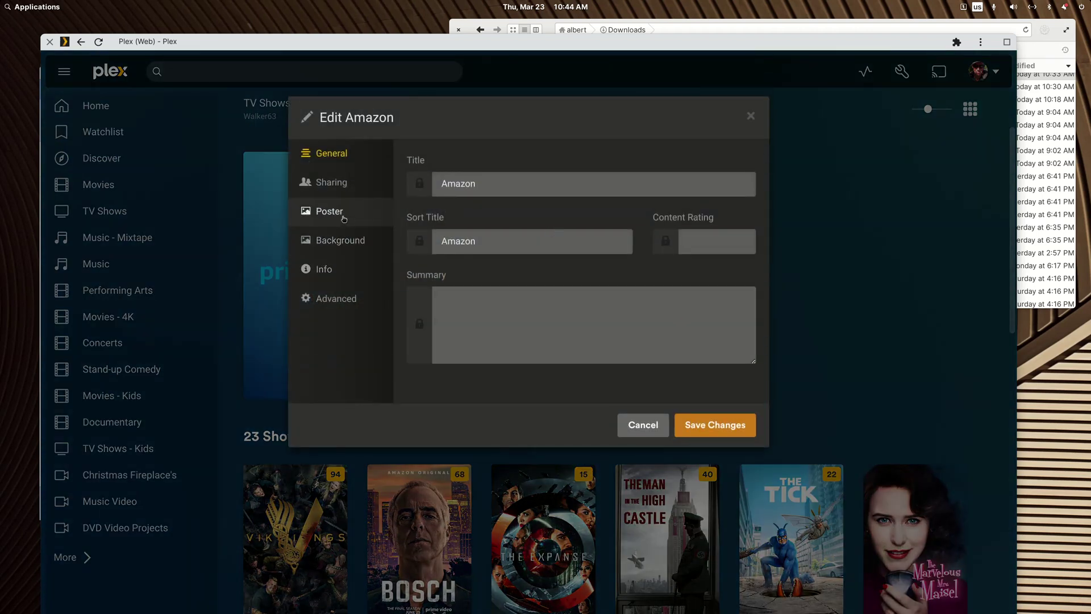
pyautogui.click(343, 218)
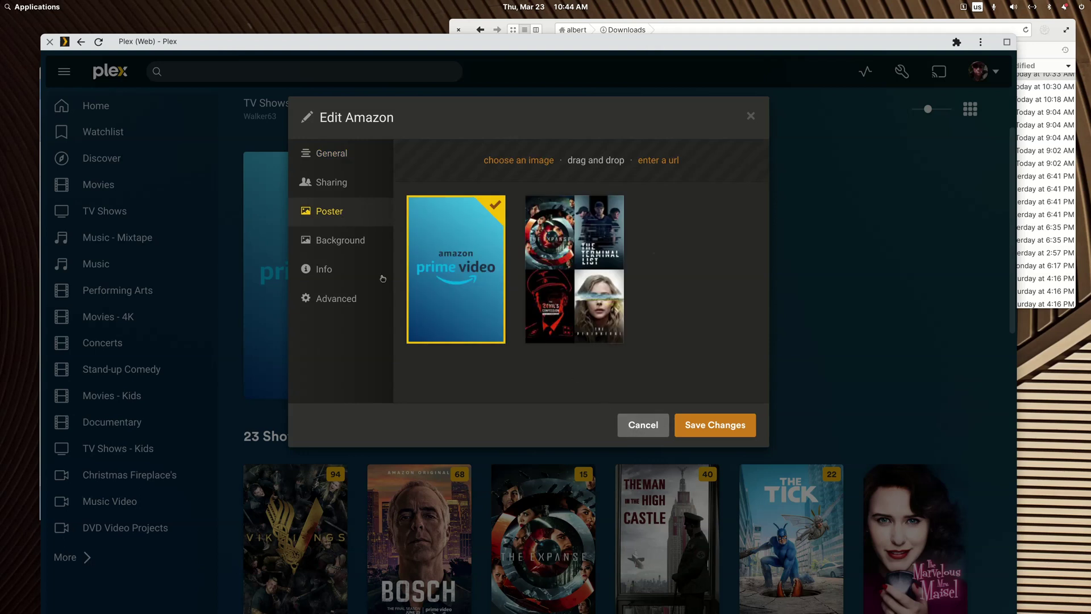
pyautogui.click(348, 241)
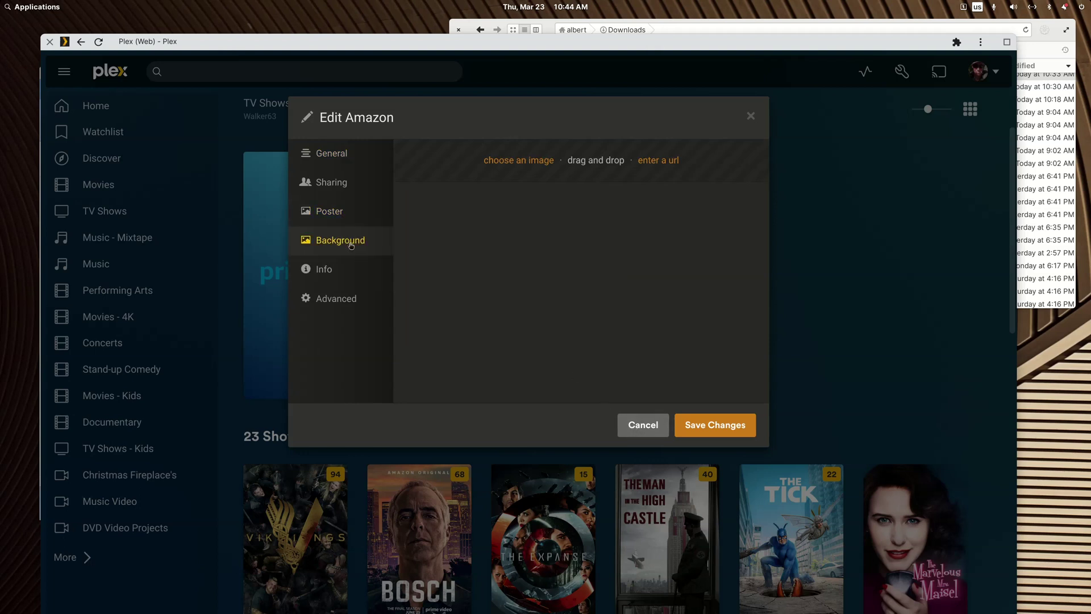
pyautogui.click(634, 425)
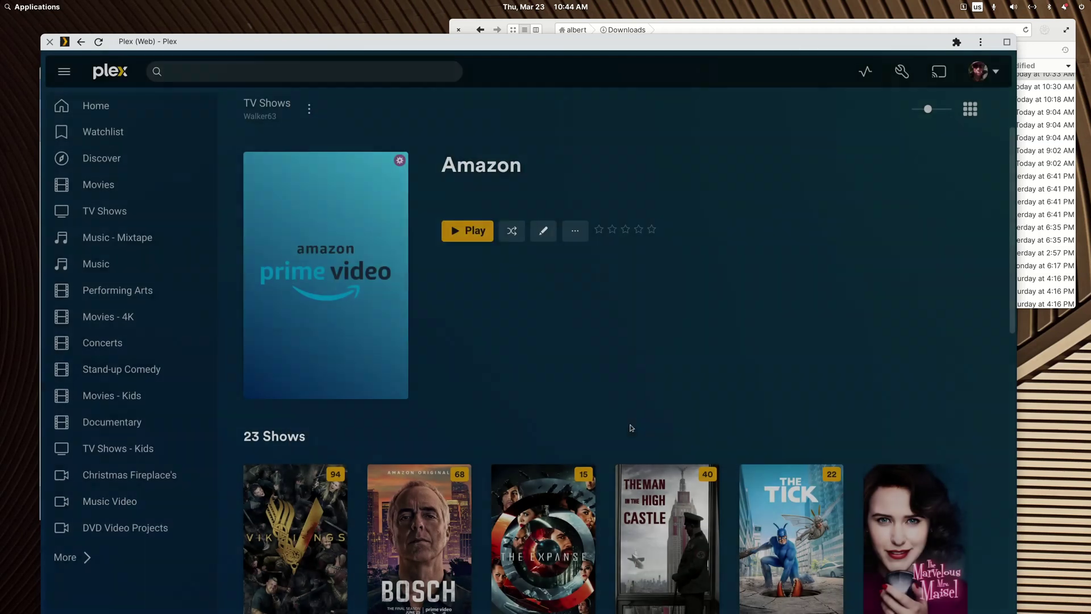
pyautogui.scroll(-4, 629, 395)
pyautogui.scroll(4, 630, 396)
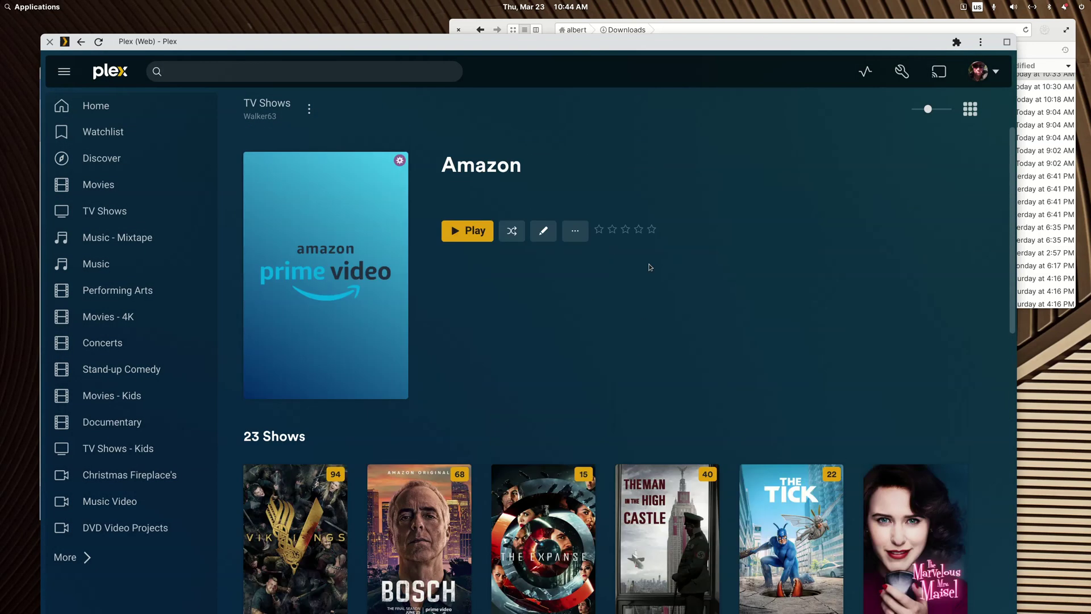
# Step: Return to the collections overview of the TV Shows library
pyautogui.rightClick(682, 192)
pyautogui.press('Escape')
pyautogui.click(266, 103)
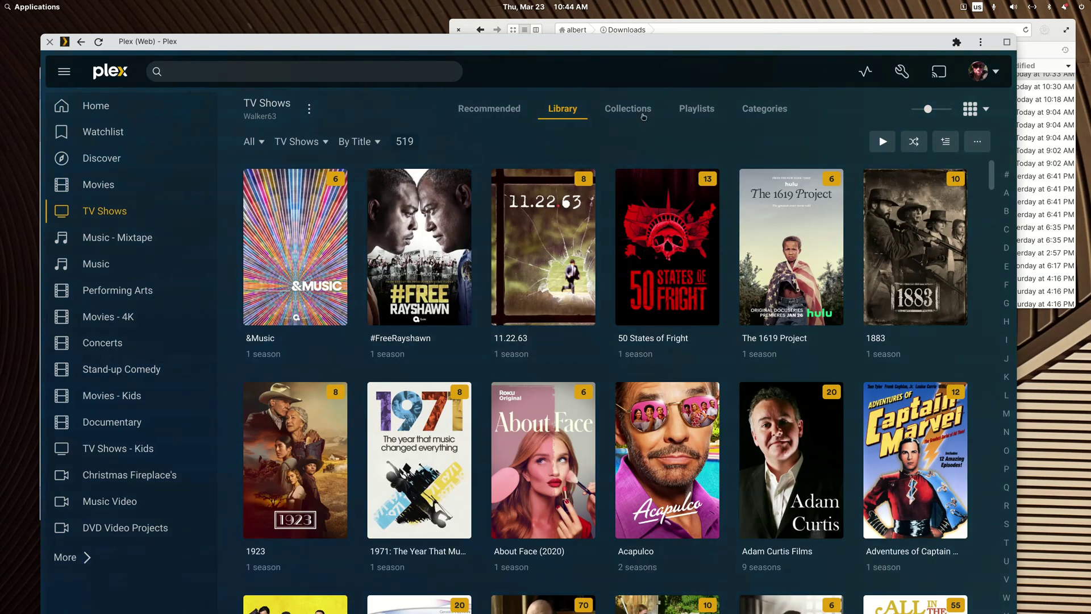
pyautogui.click(643, 112)
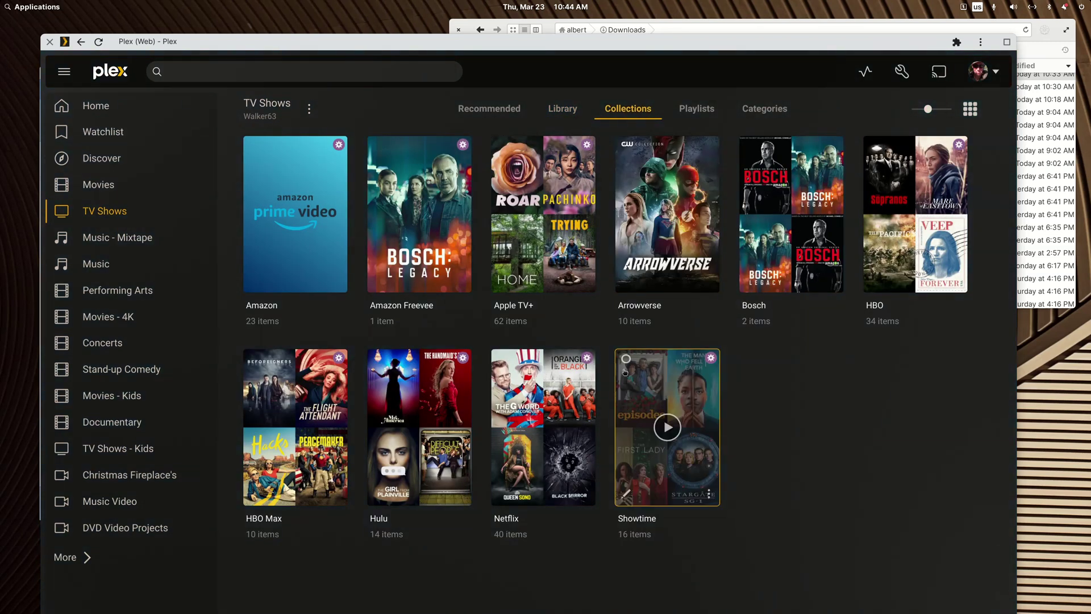
# Step: Upload amazon-freevee.png from the Downloads folder as the poster of the Amazon Freevee collection
pyautogui.moveTo(402, 289)
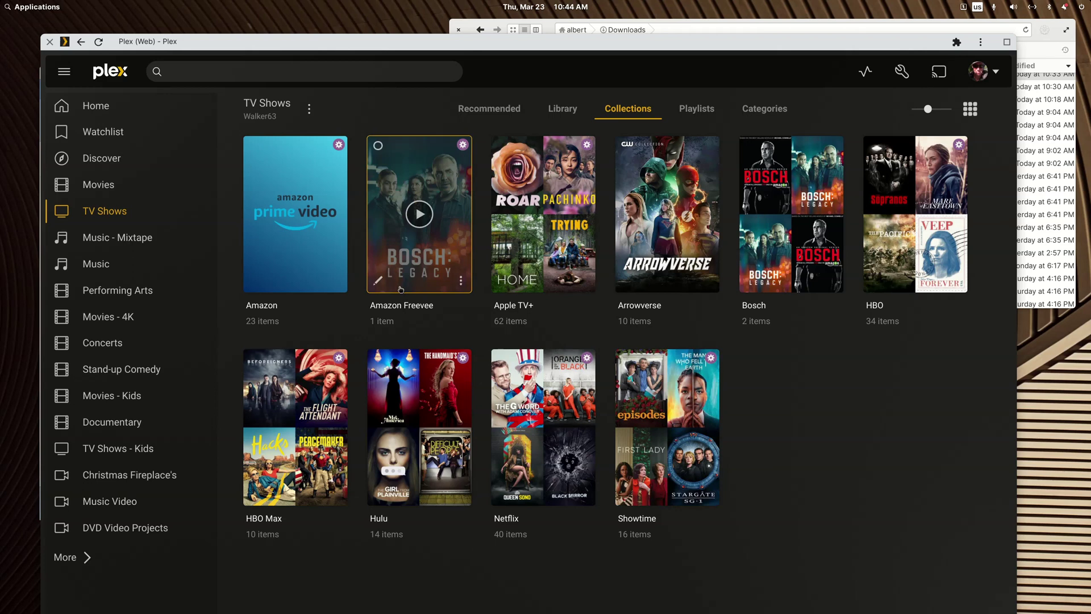
pyautogui.click(377, 280)
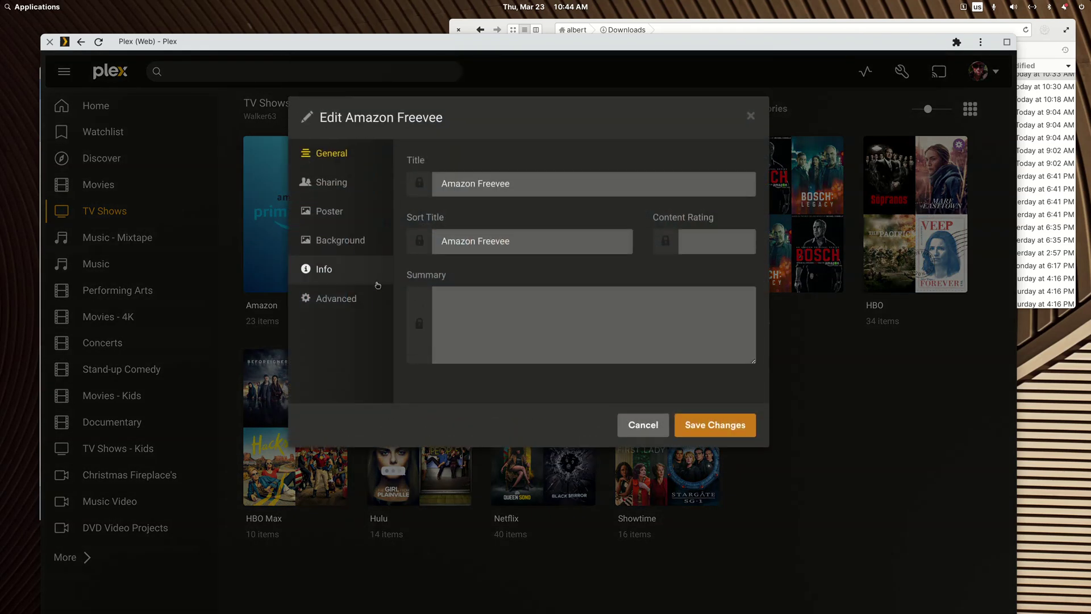
pyautogui.click(340, 216)
pyautogui.click(538, 162)
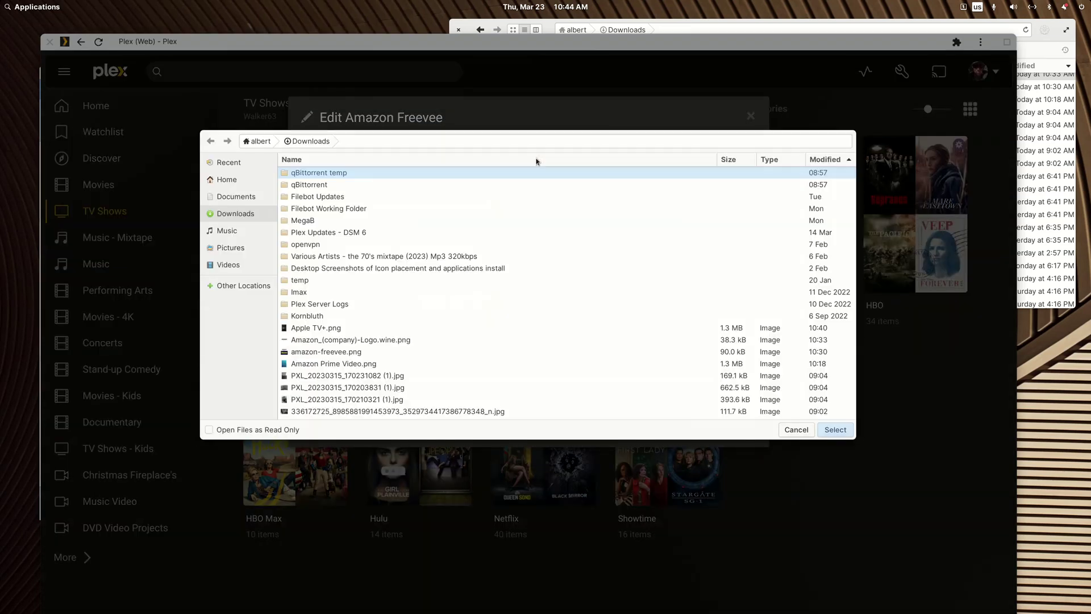
pyautogui.click(311, 353)
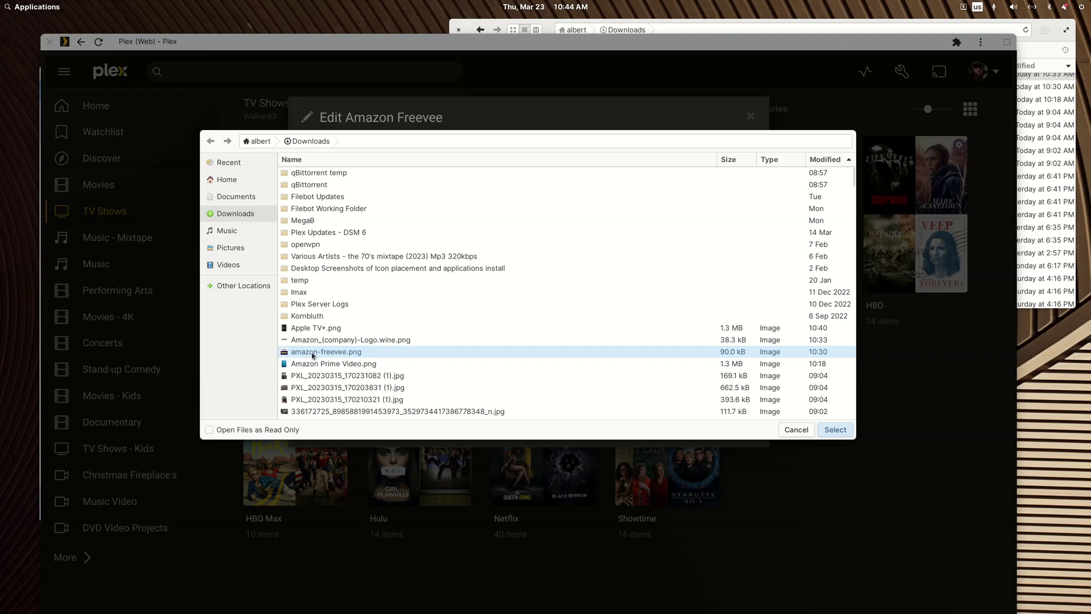
pyautogui.click(833, 430)
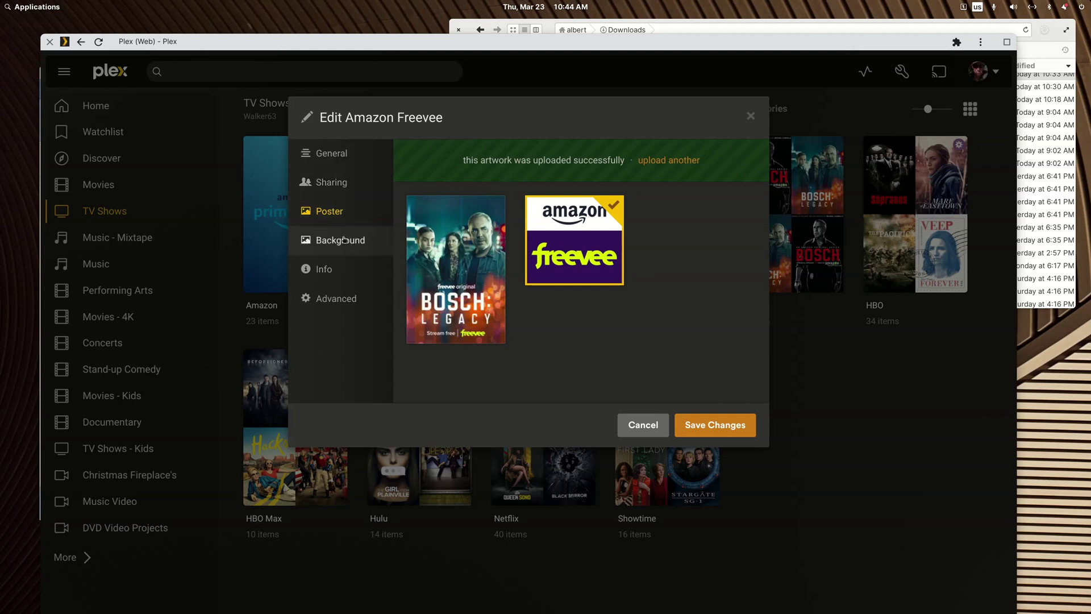
# Step: Browse the image files for another poster upload, cancel the selection and save the Amazon Freevee collection's changes
pyautogui.click(675, 162)
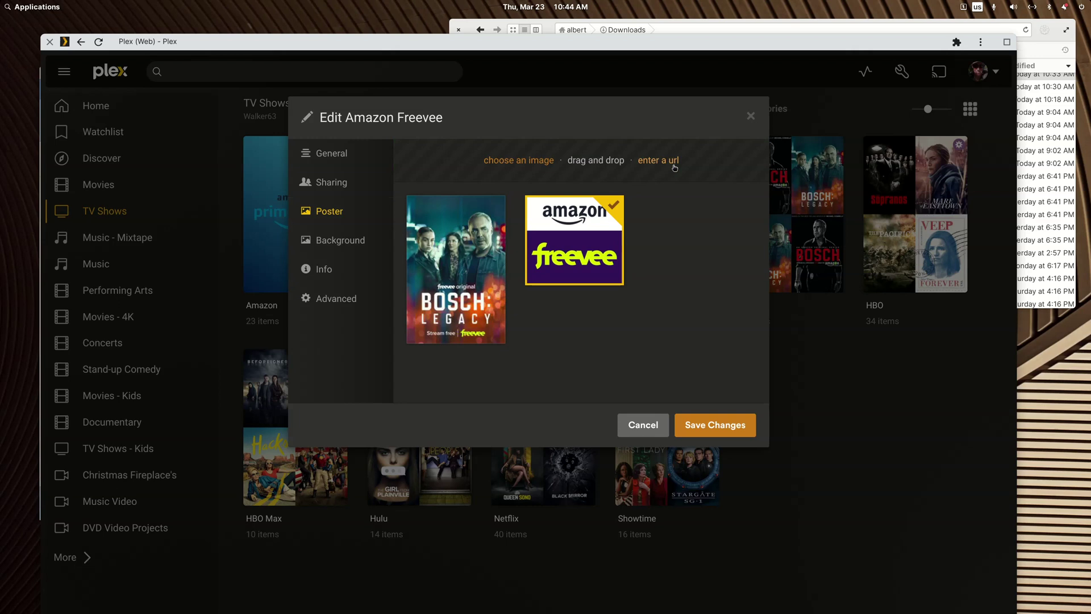
pyautogui.click(532, 163)
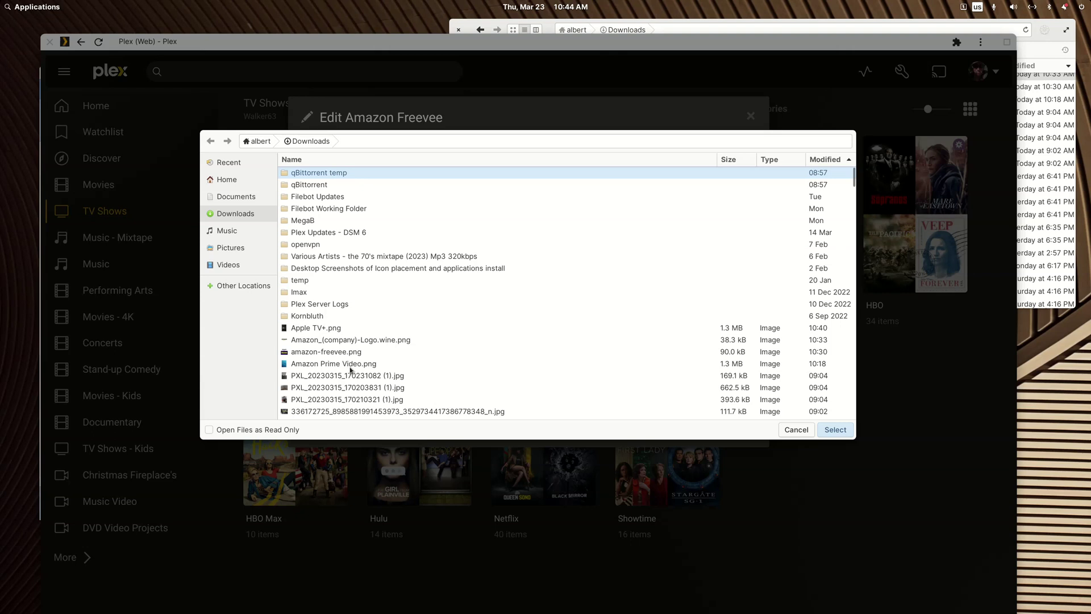
pyautogui.click(796, 430)
pyautogui.moveTo(912, 605)
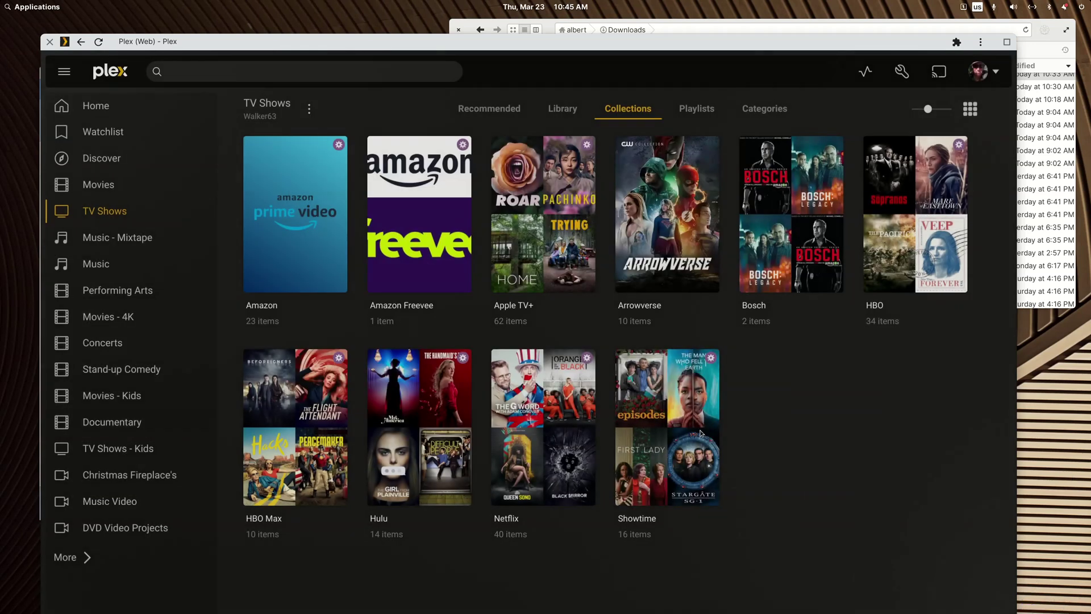
pyautogui.click(715, 425)
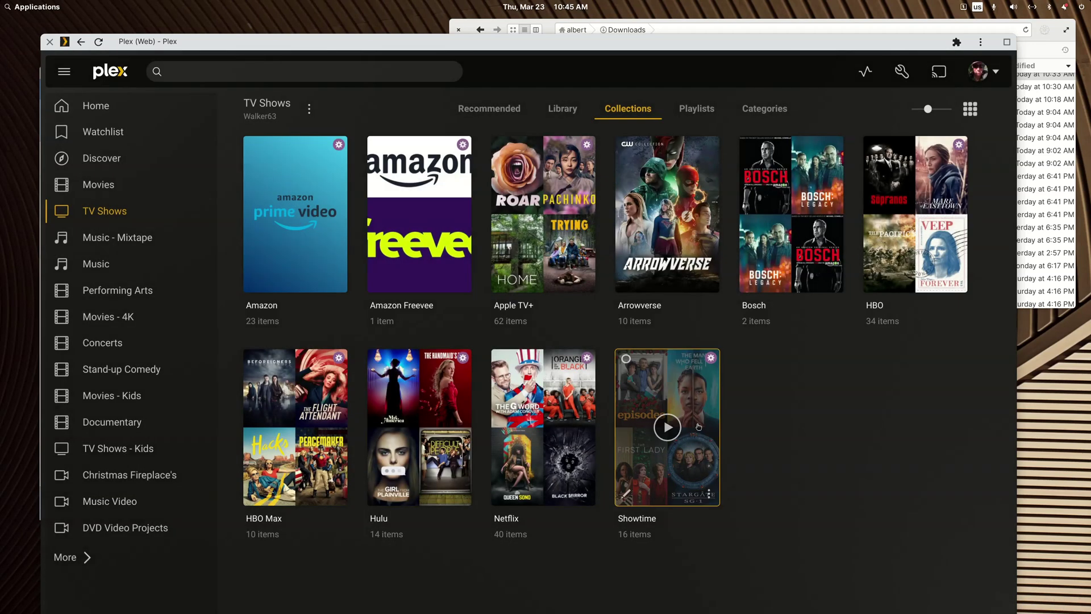
# Step: Look through the shows in the Arrowverse collection and return to the collections overview
pyautogui.click(698, 244)
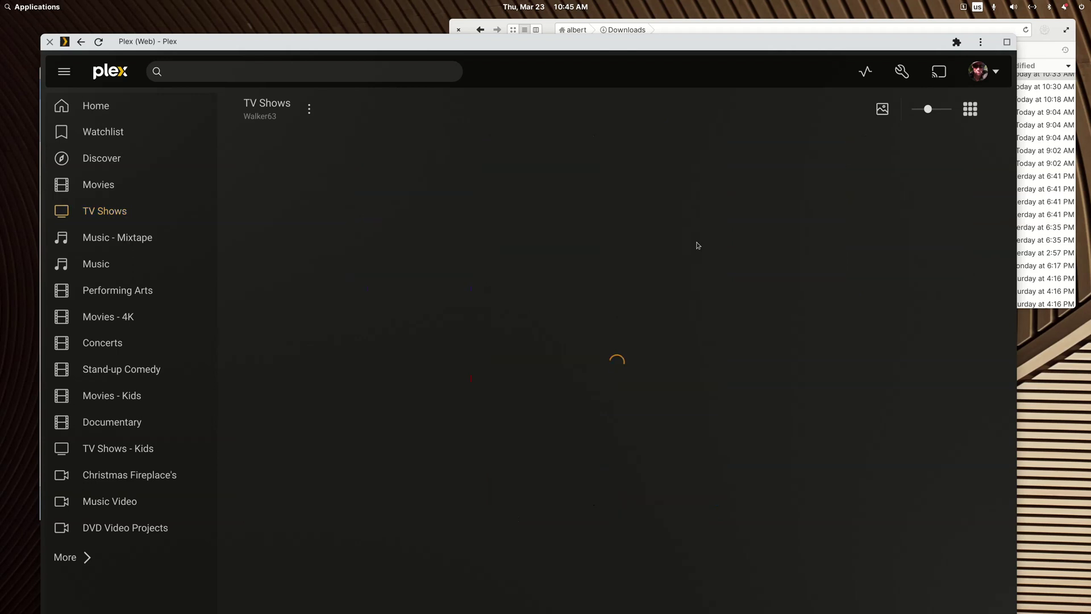
pyautogui.scroll(-3, 700, 367)
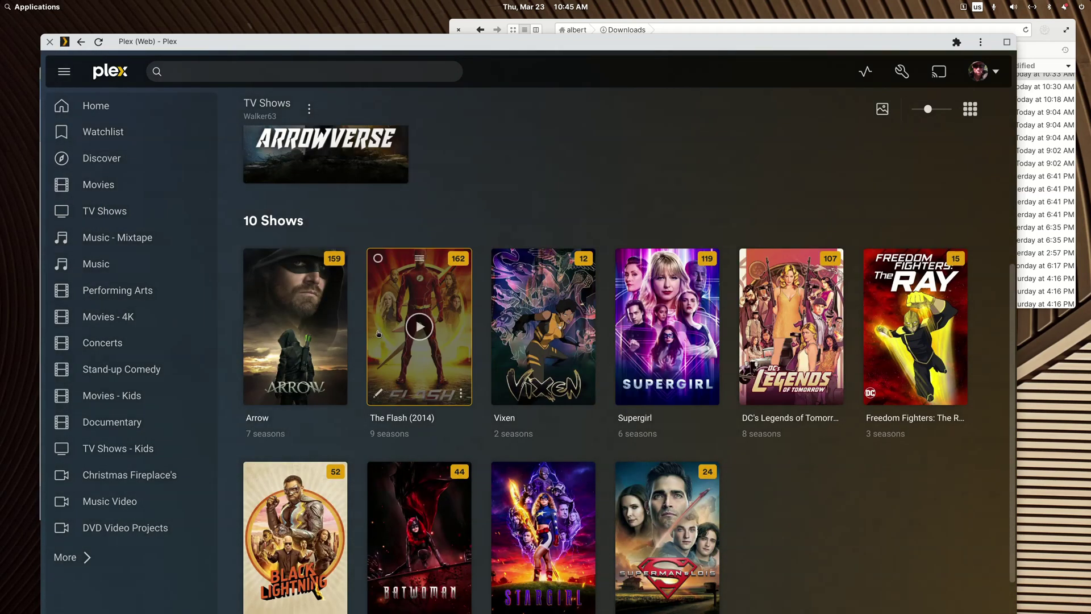
pyautogui.scroll(3, 375, 334)
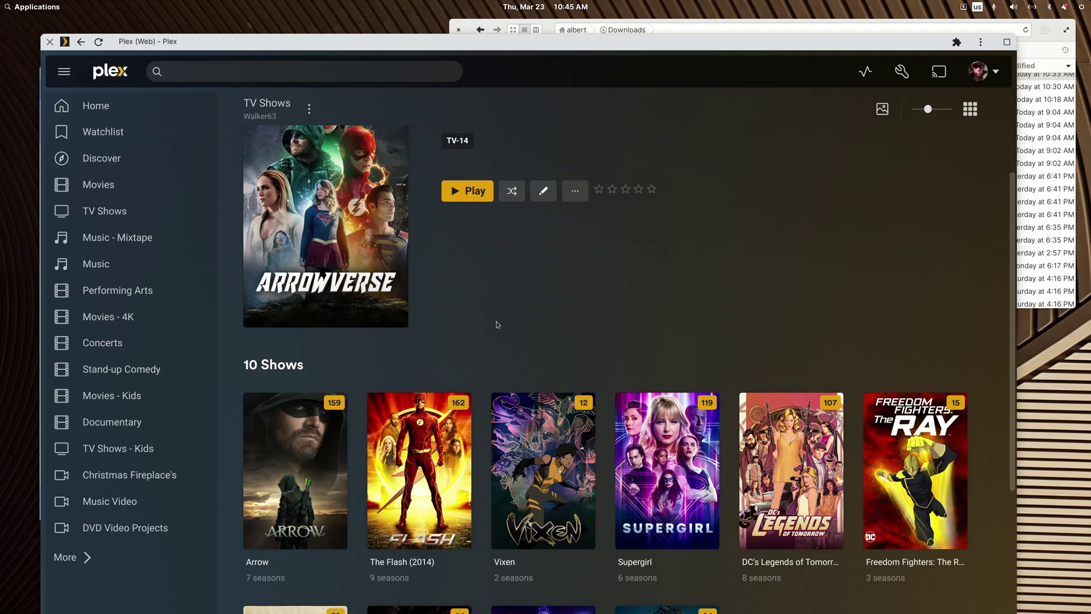
pyautogui.scroll(-3, 497, 322)
pyautogui.scroll(5, 652, 256)
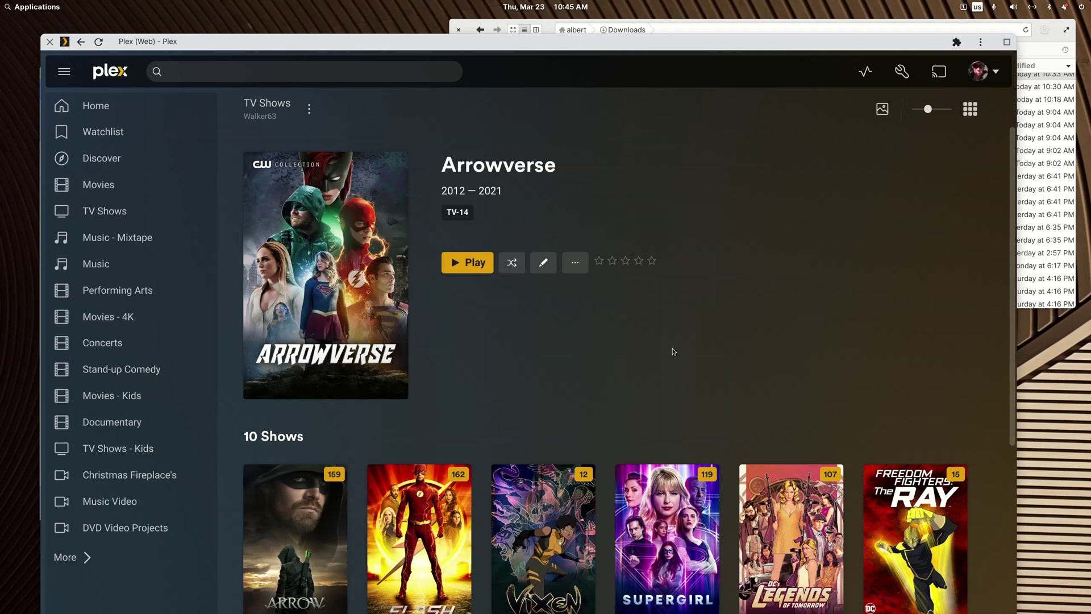
pyautogui.scroll(-4, 673, 351)
pyautogui.scroll(4, 691, 332)
pyautogui.rightClick(687, 198)
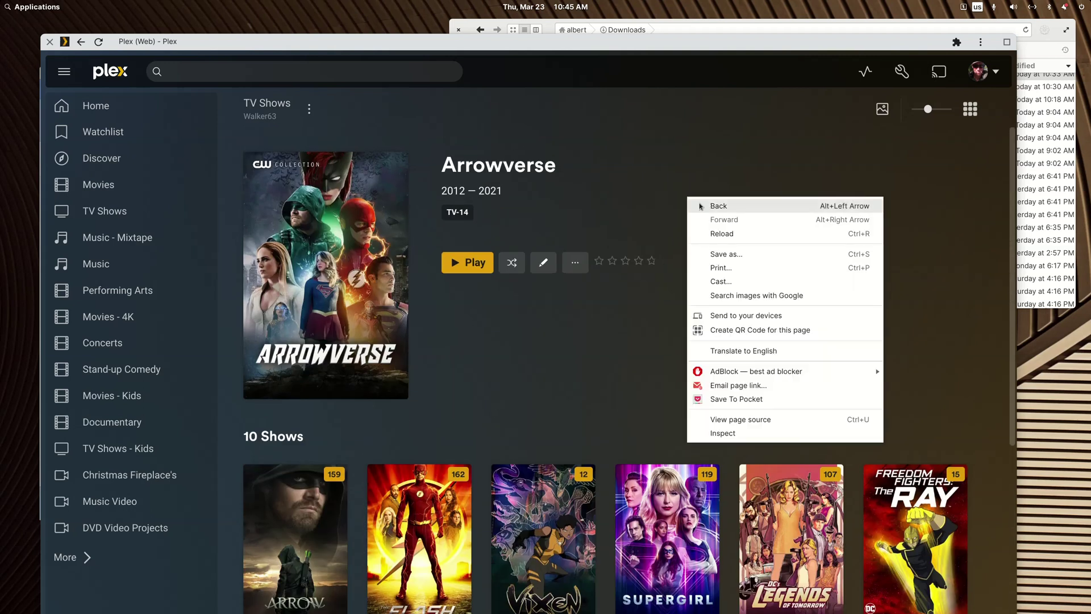
pyautogui.click(700, 206)
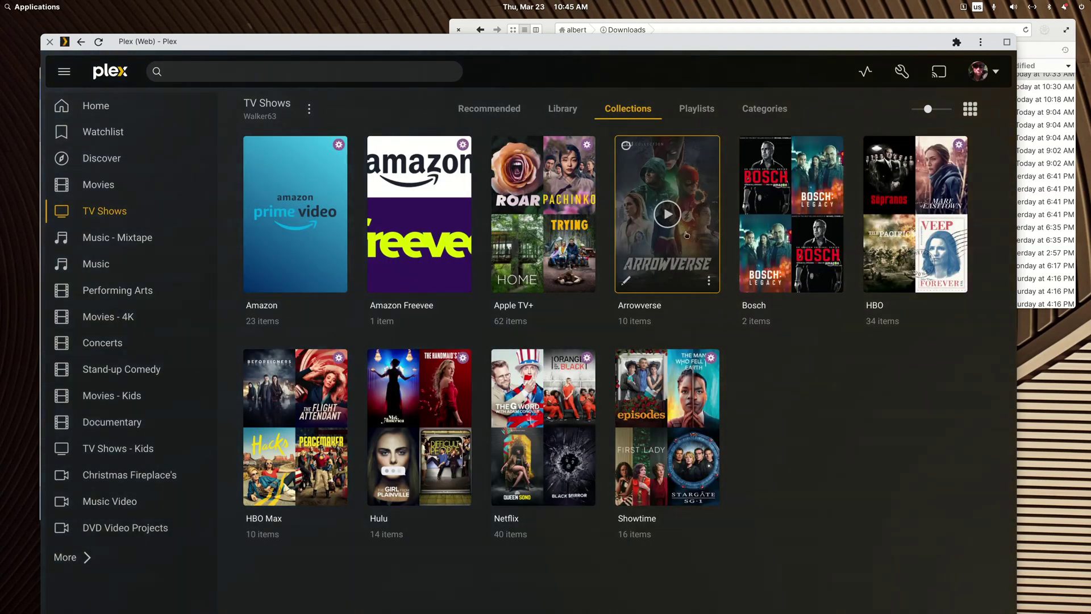
# Step: View the episodes of the Arrowverse Aired Order playlist and go back to the TV Shows collections
pyautogui.click(697, 109)
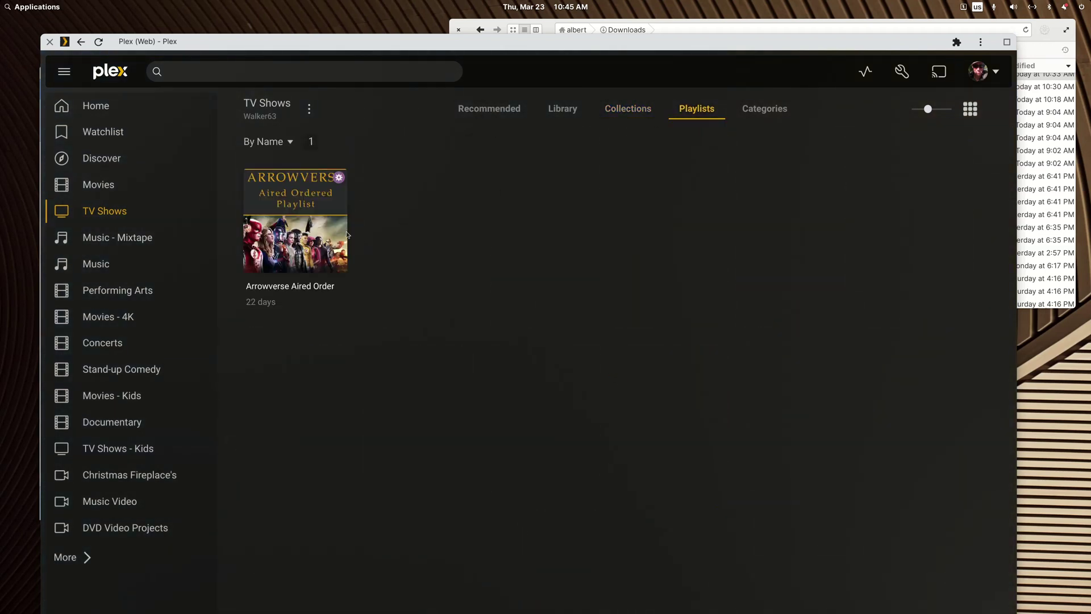
pyautogui.moveTo(344, 238)
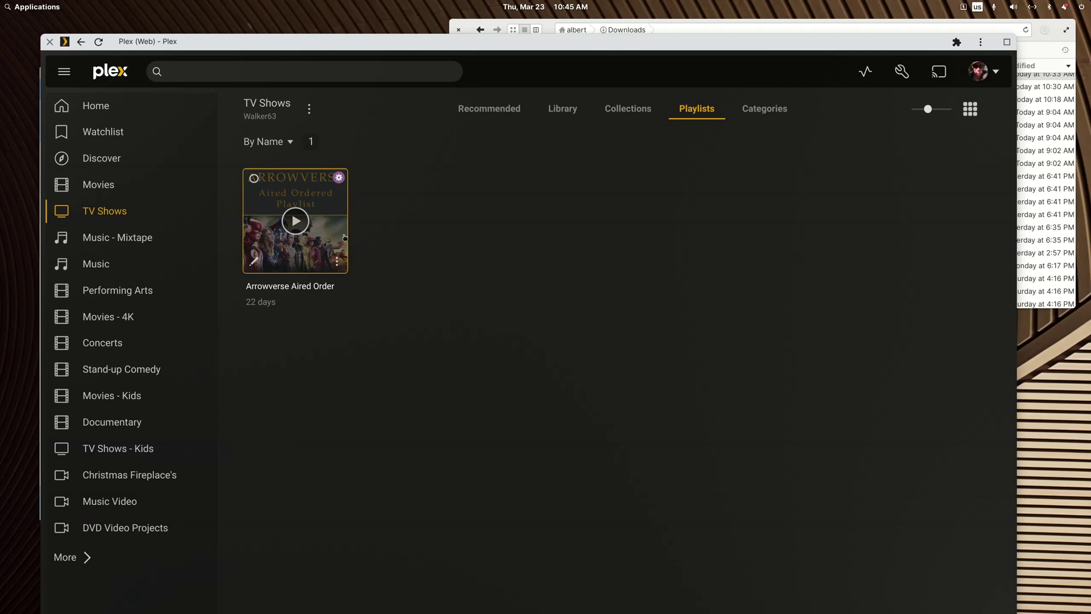
pyautogui.click(344, 237)
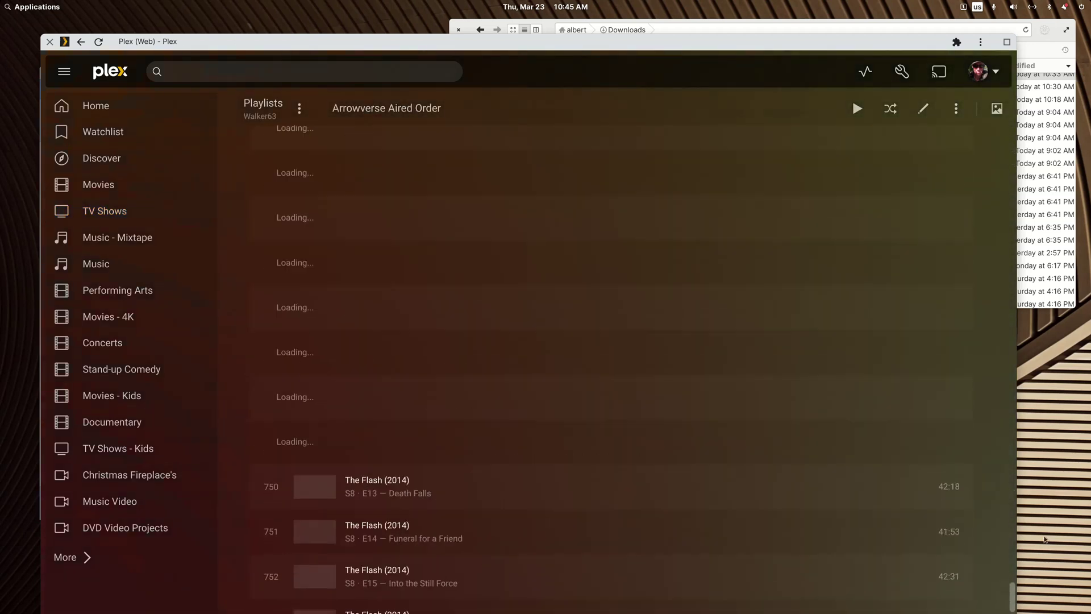
pyautogui.rightClick(662, 119)
pyautogui.click(672, 126)
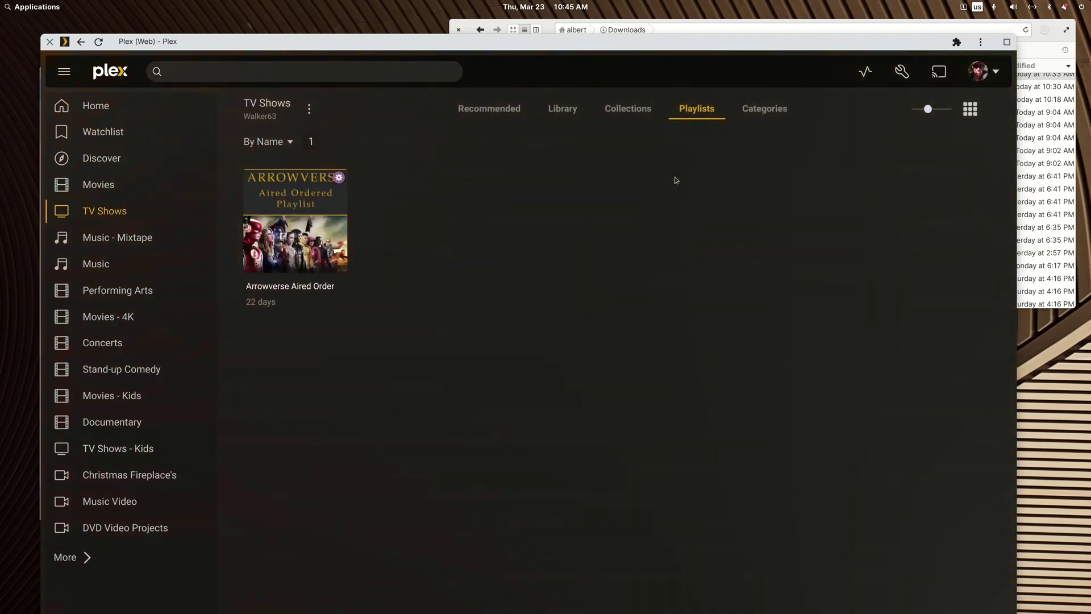
pyautogui.click(635, 116)
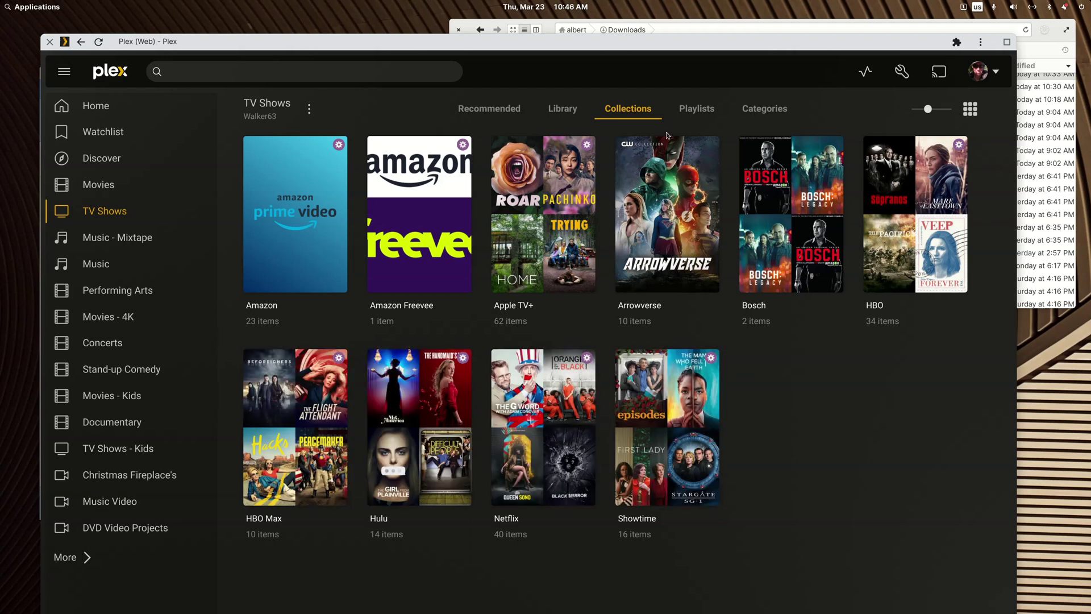
# Step: Start a new smart collection from the TV Shows library and set its filter field to Network
pyautogui.click(562, 109)
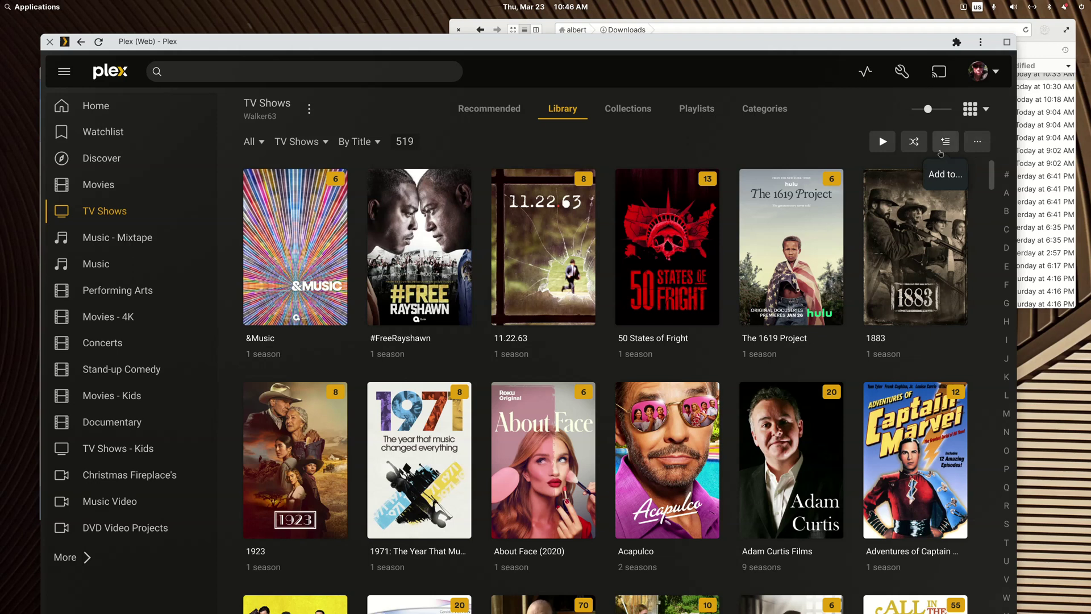
pyautogui.click(944, 145)
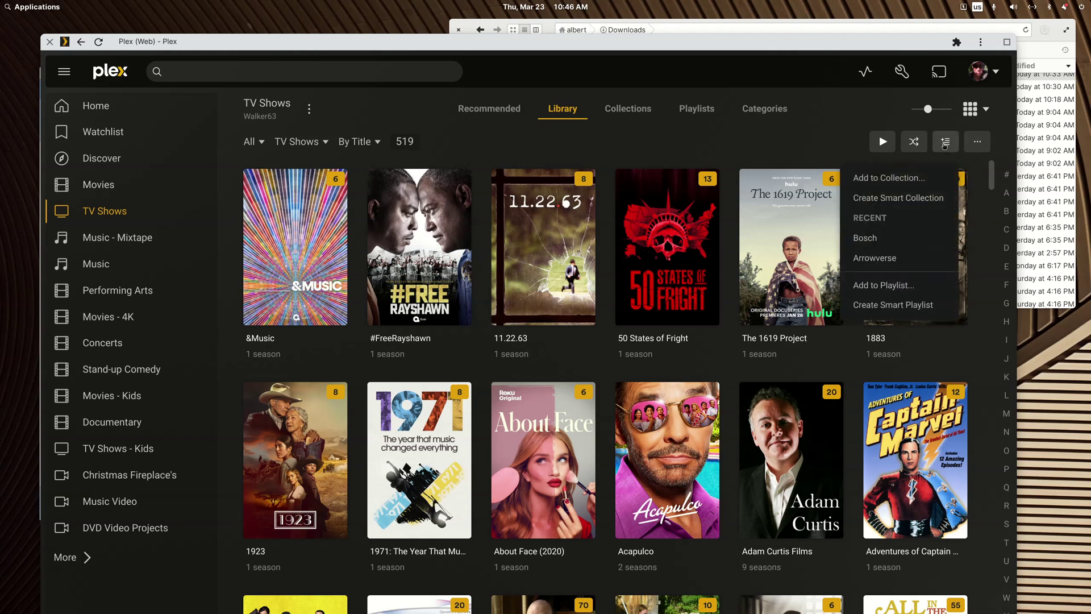
pyautogui.click(879, 199)
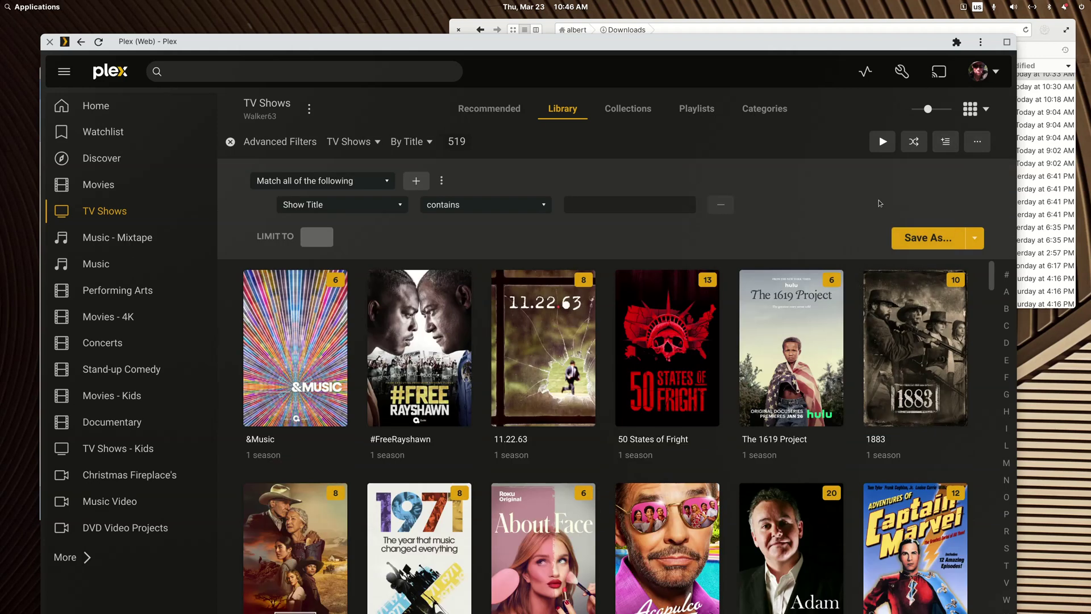
pyautogui.click(400, 205)
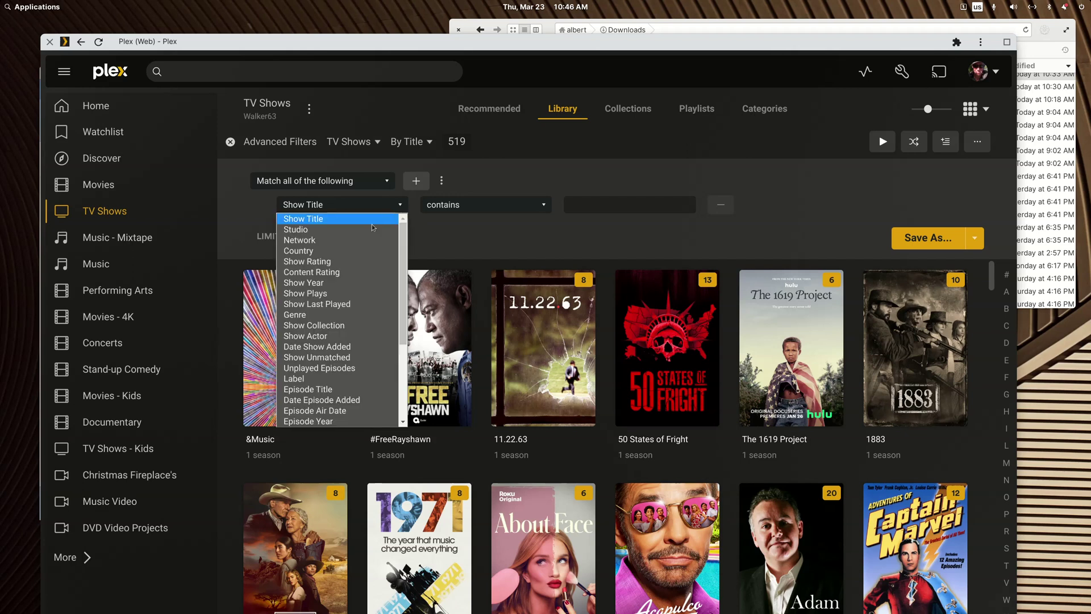
pyautogui.scroll(-5, 342, 301)
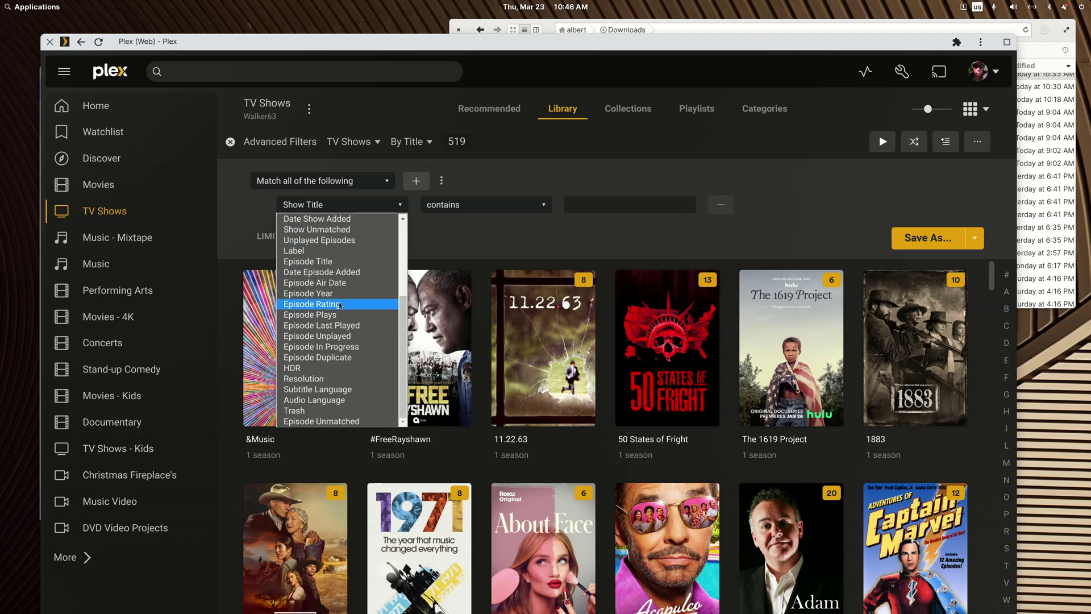
pyautogui.scroll(5, 339, 306)
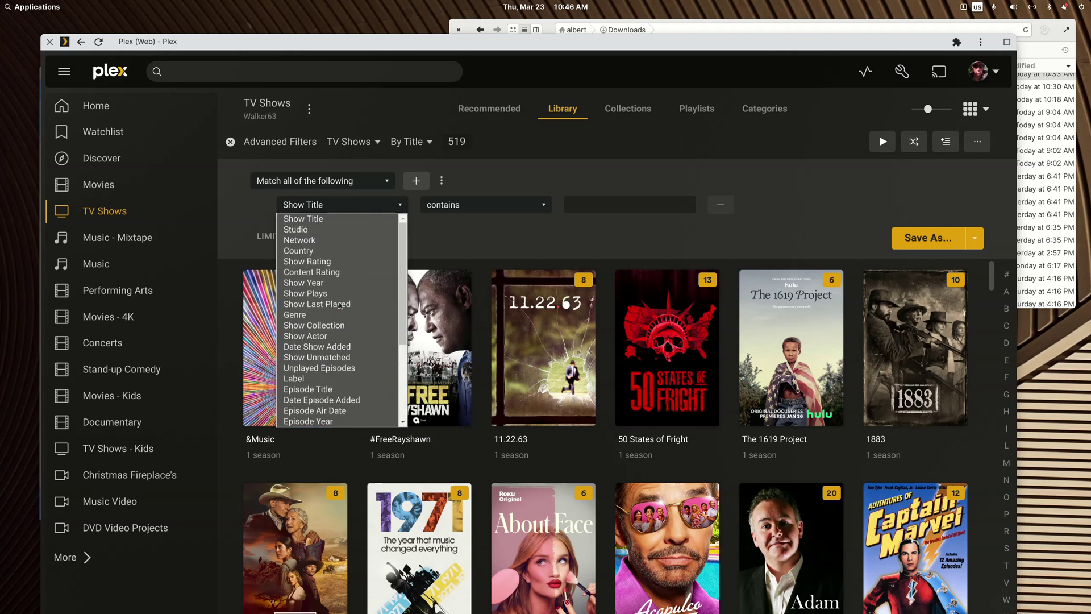
pyautogui.click(304, 240)
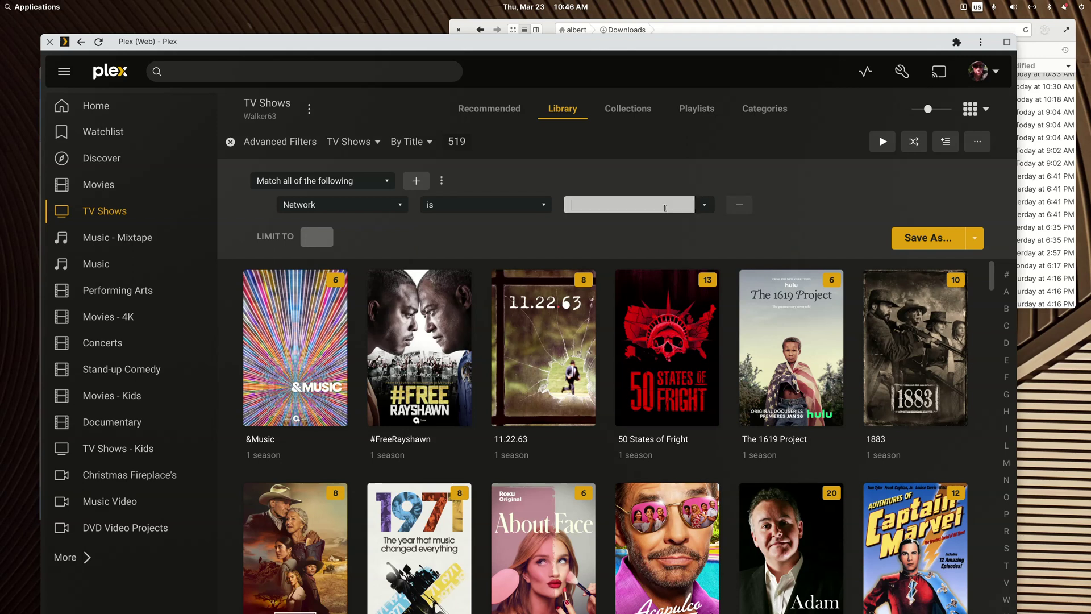
# Step: Set the network filter's value to Disney+
pyautogui.click(704, 206)
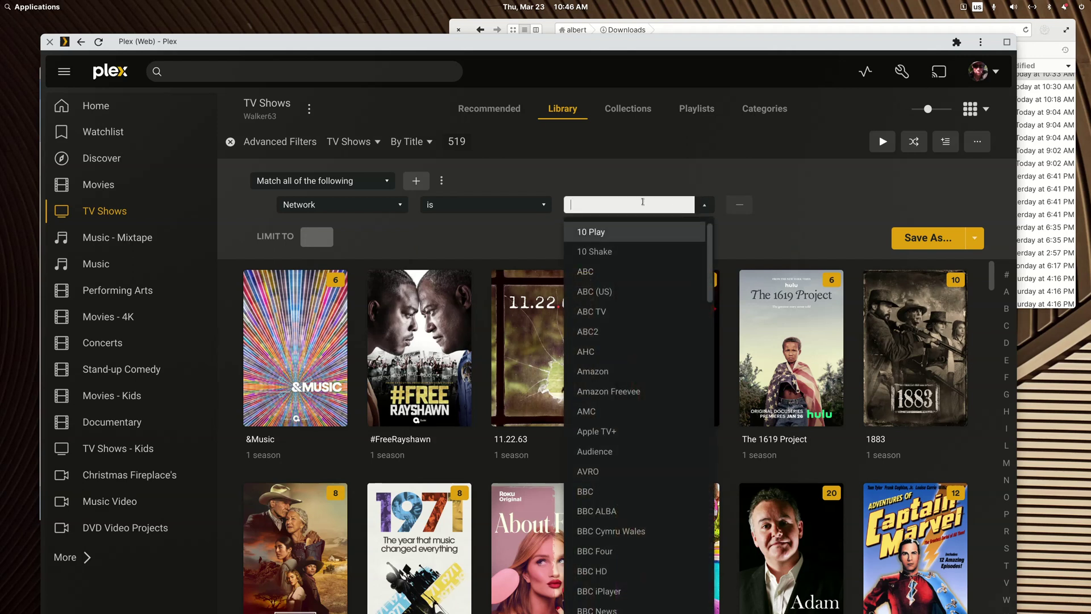
pyautogui.write('dis')
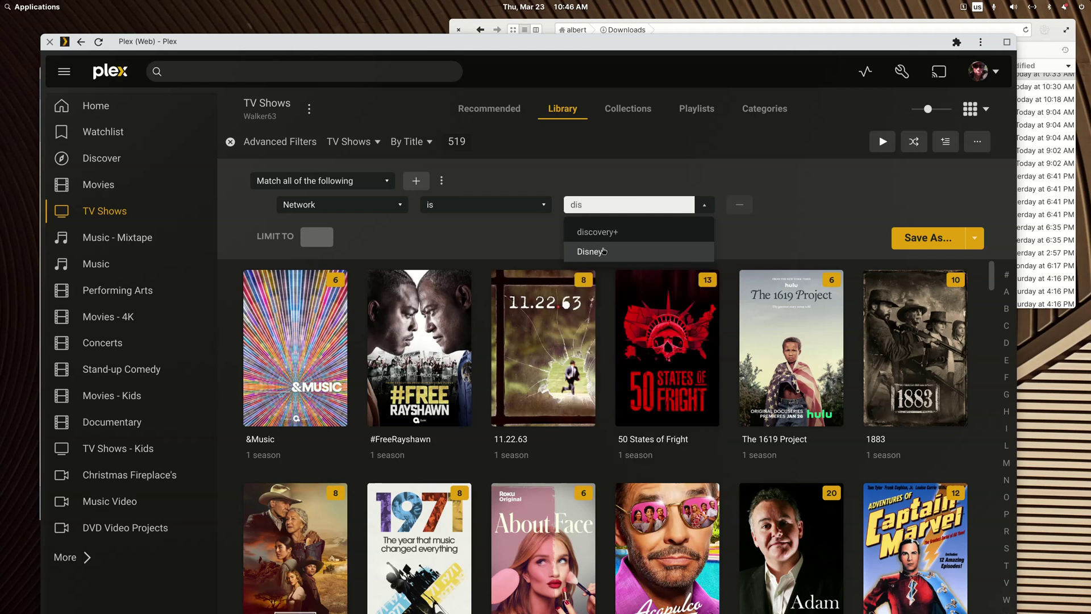
pyautogui.click(603, 251)
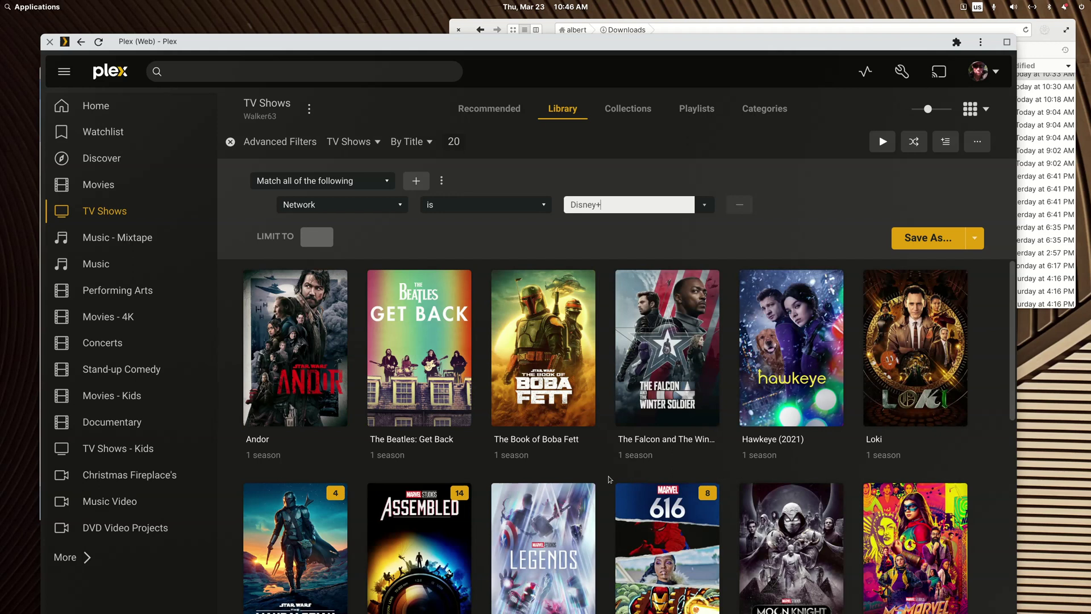
# Step: Sort the filtered Disney+ shows by year with the oldest first
pyautogui.click(413, 146)
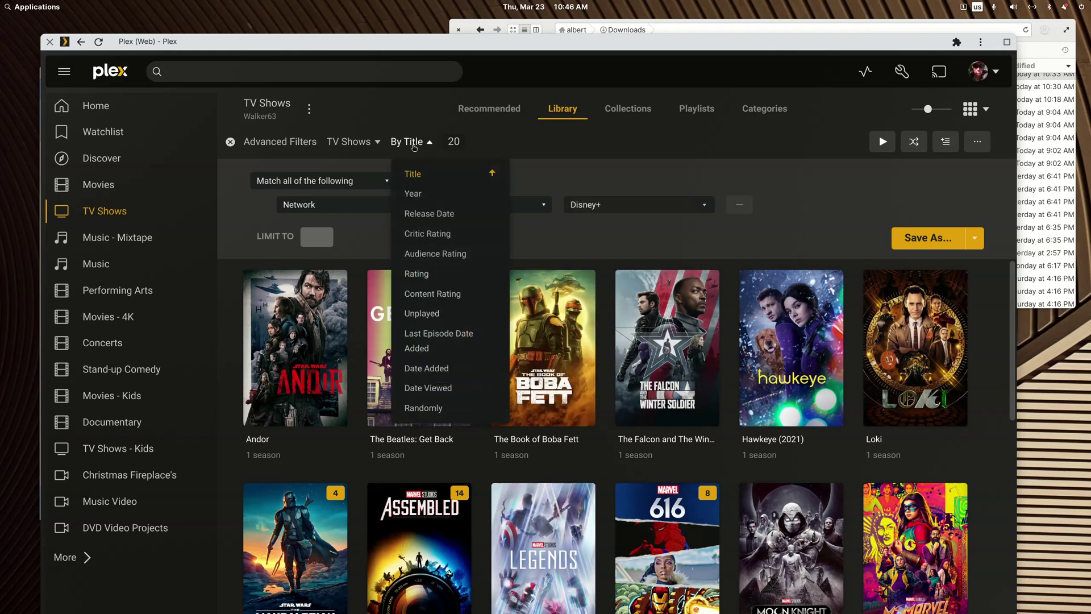
pyautogui.click(413, 196)
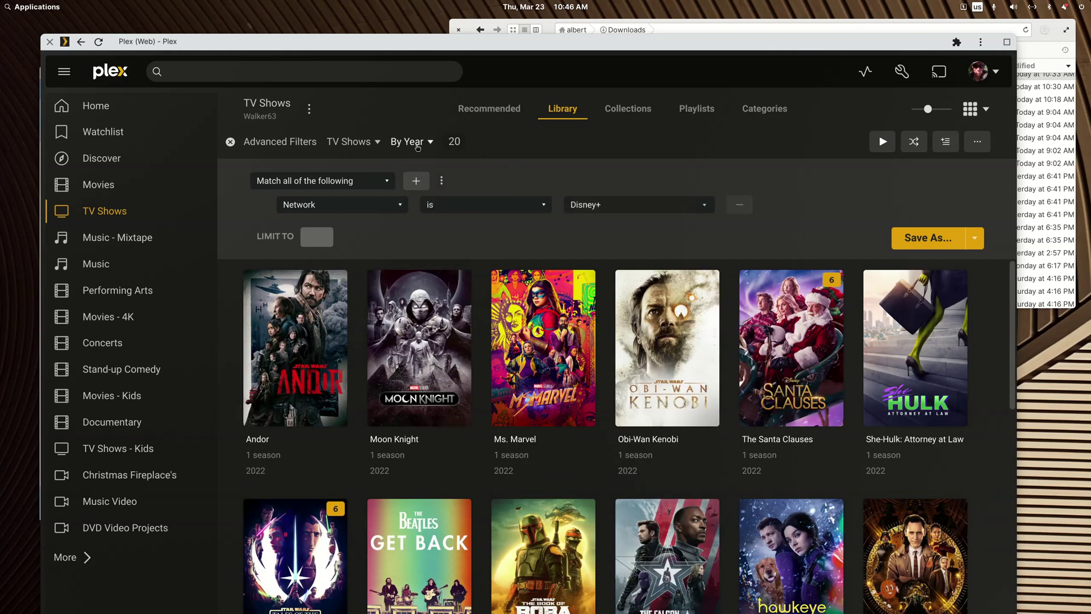
pyautogui.click(417, 148)
pyautogui.click(416, 192)
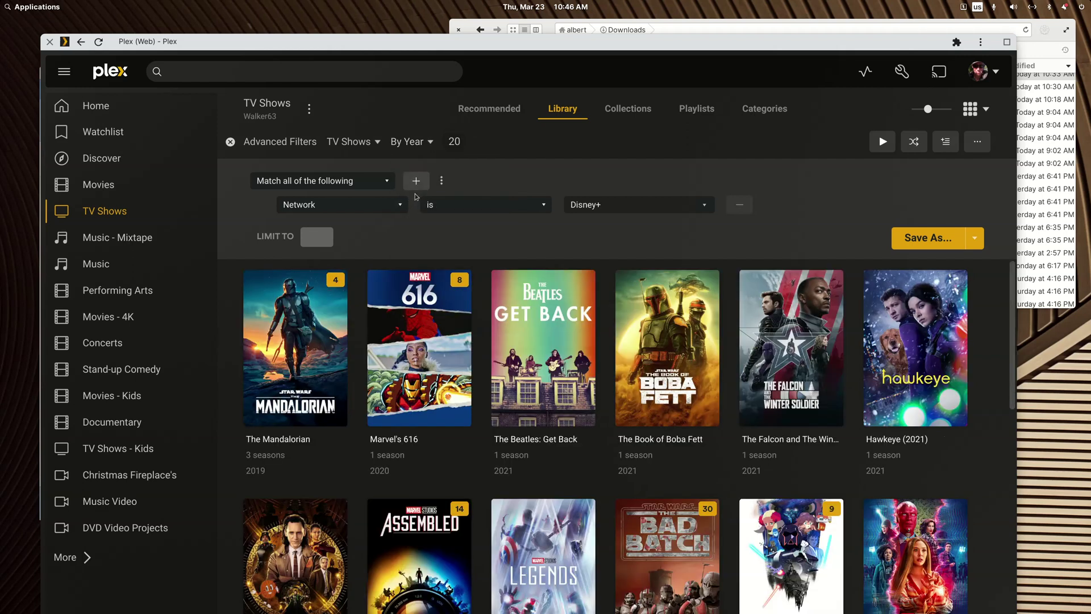
# Step: Save the filtered Disney+ shows as a smart collection named Disney+
pyautogui.click(642, 209)
pyautogui.moveTo(643, 210); pyautogui.dragTo(561, 208)
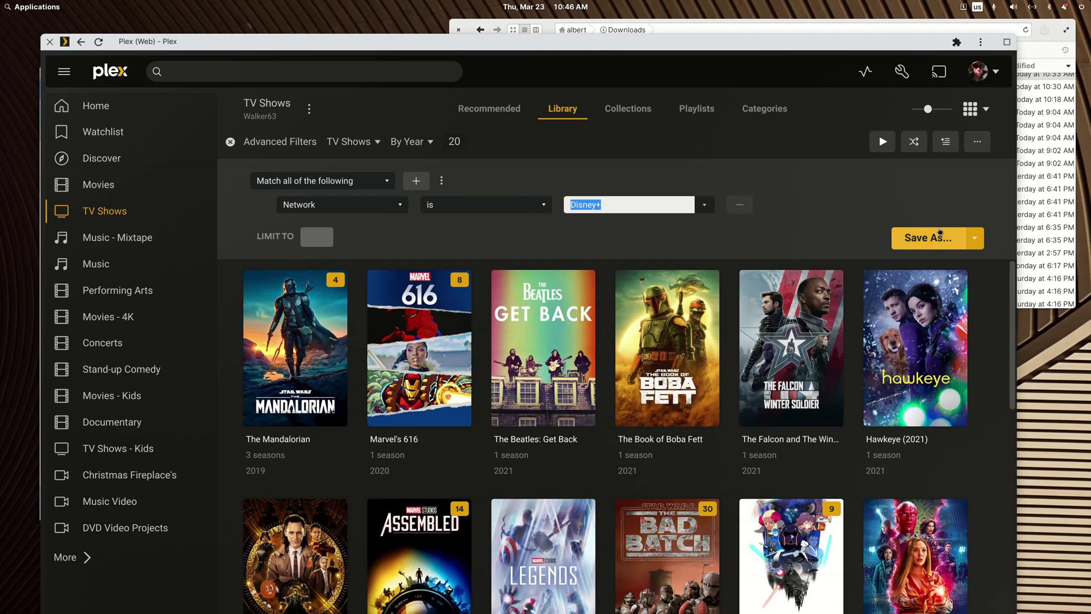
pyautogui.click(976, 238)
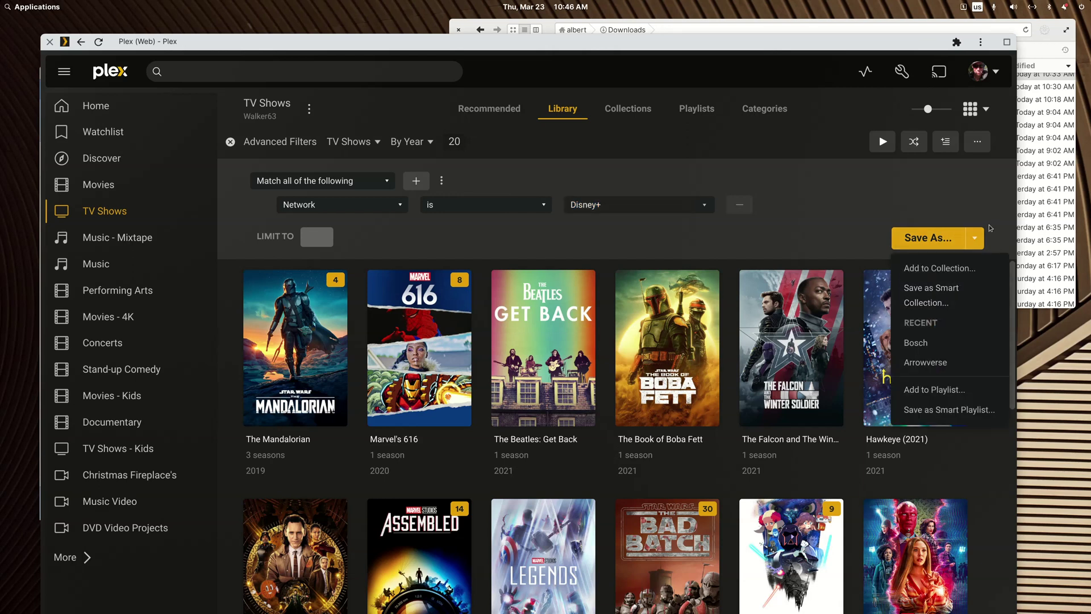
pyautogui.click(936, 296)
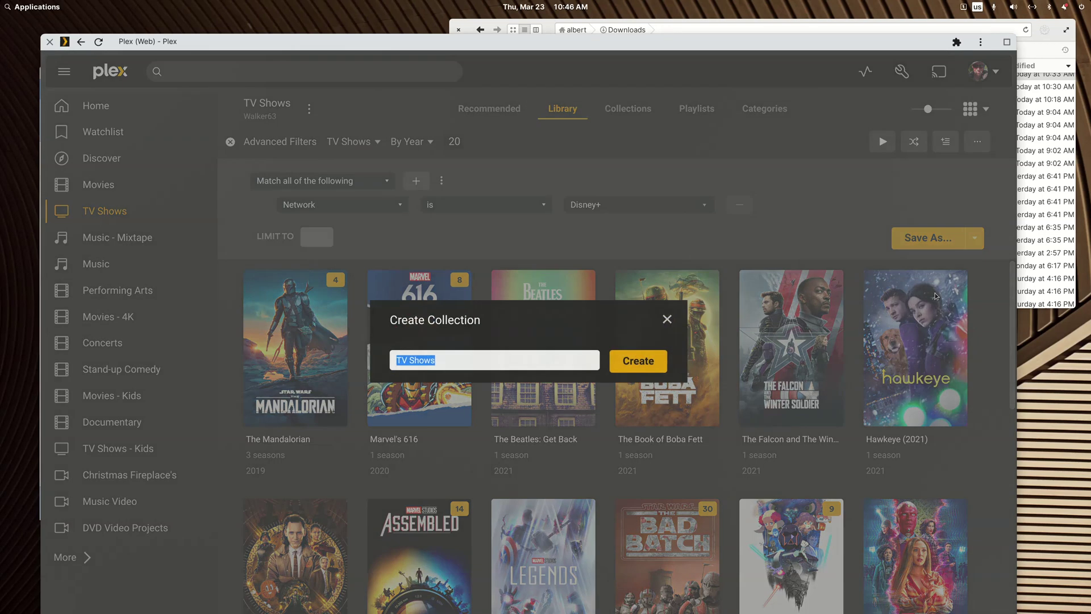
pyautogui.write('Disney+')
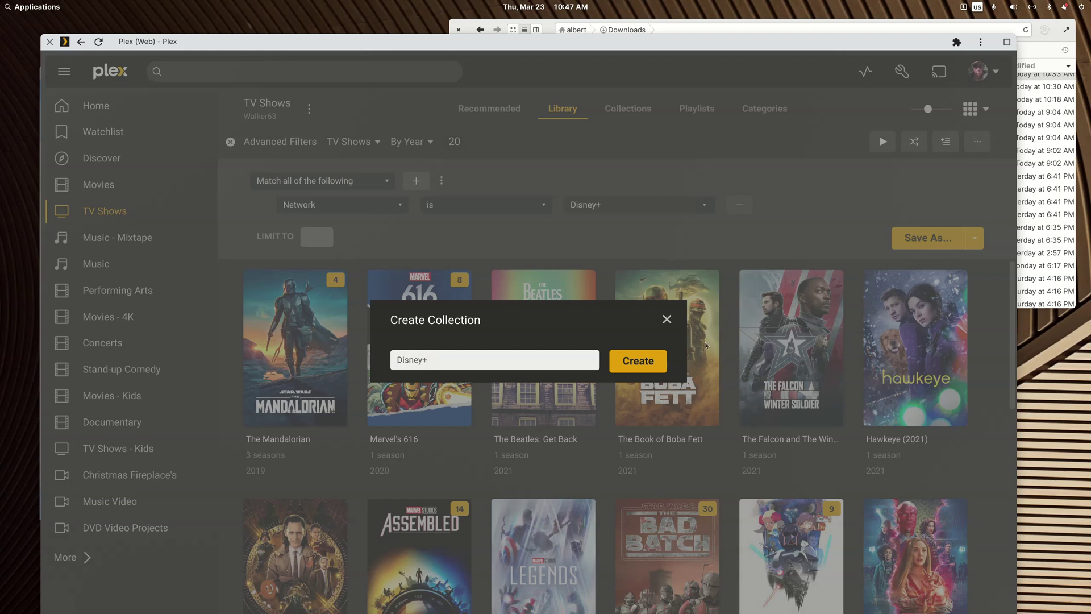
pyautogui.click(638, 360)
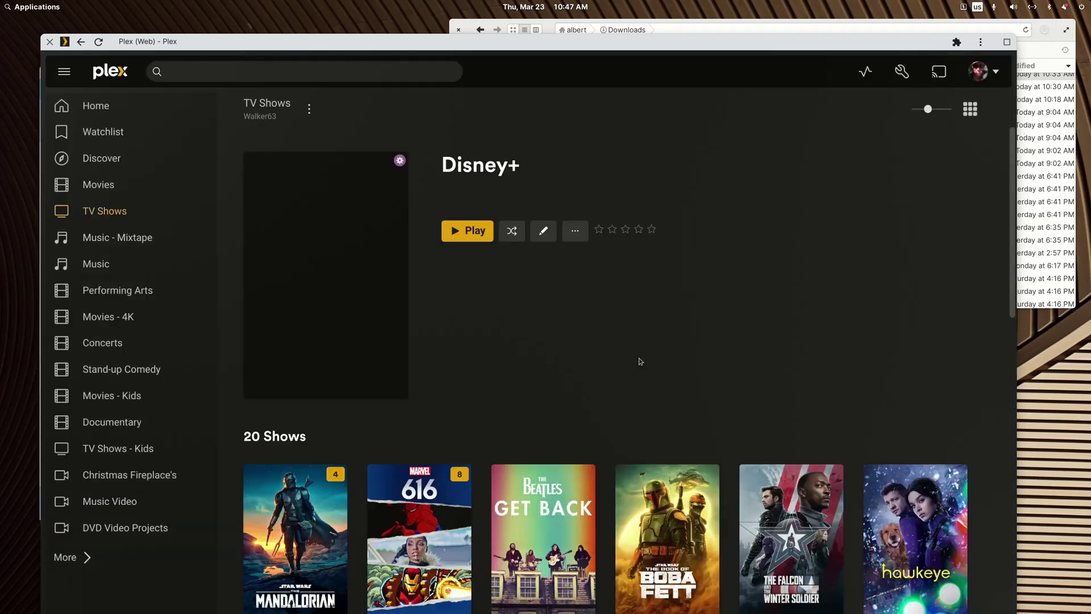
# Step: Open the new Disney+ collection from the TV Shows collections, look through its shows and go back to the collections
pyautogui.rightClick(658, 132)
pyautogui.click(674, 139)
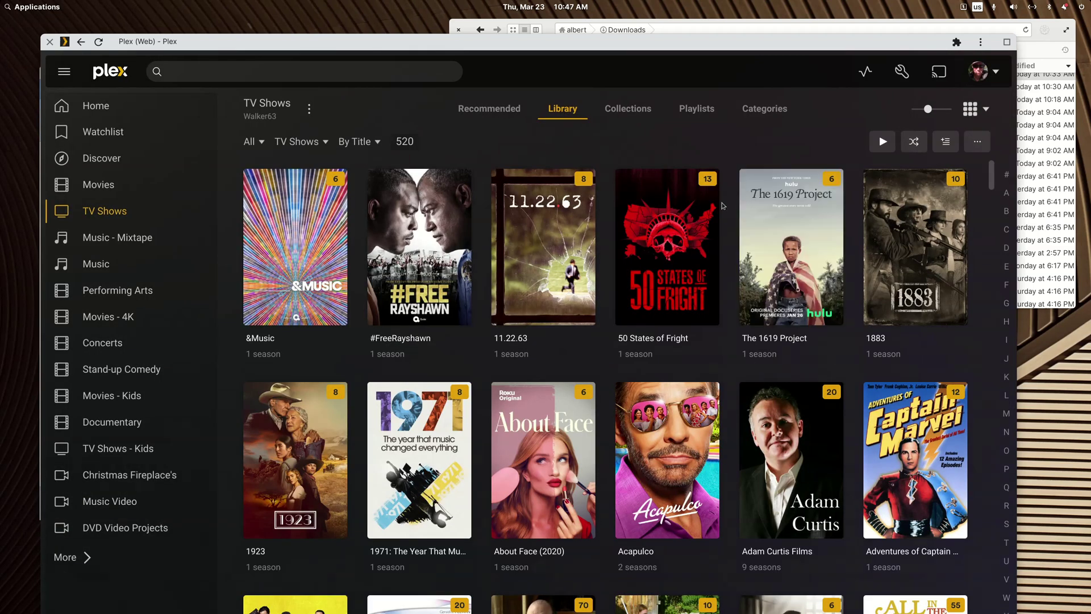
pyautogui.click(629, 112)
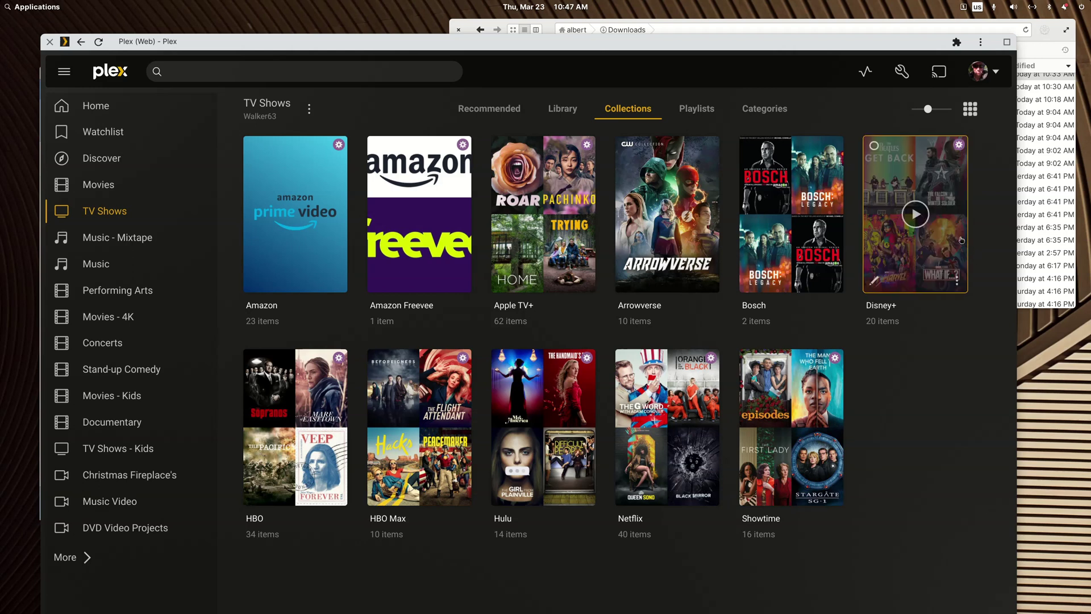
pyautogui.click(961, 240)
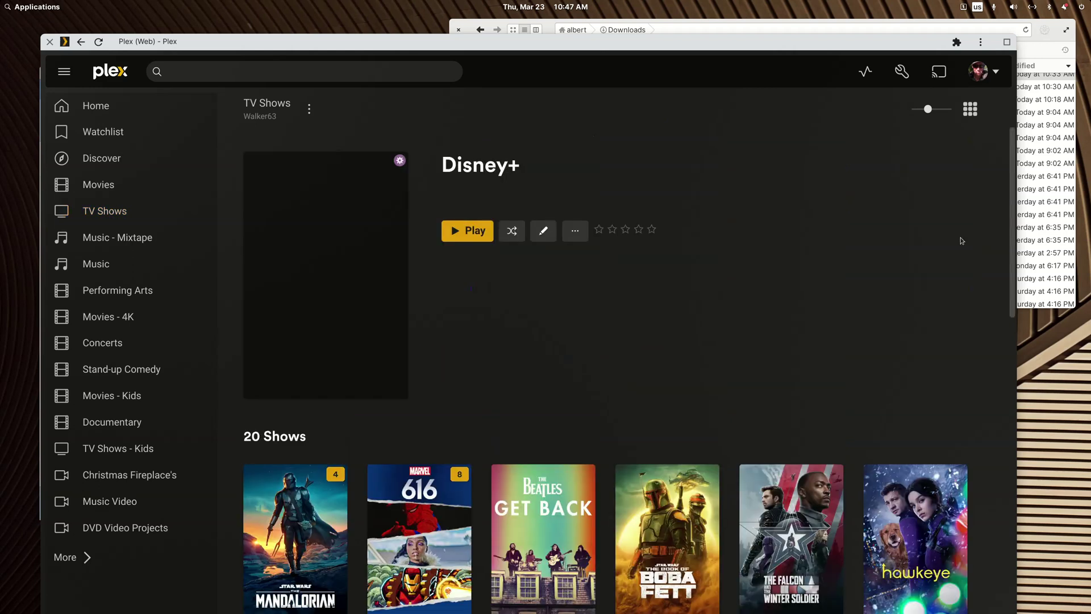
pyautogui.scroll(-10, 864, 305)
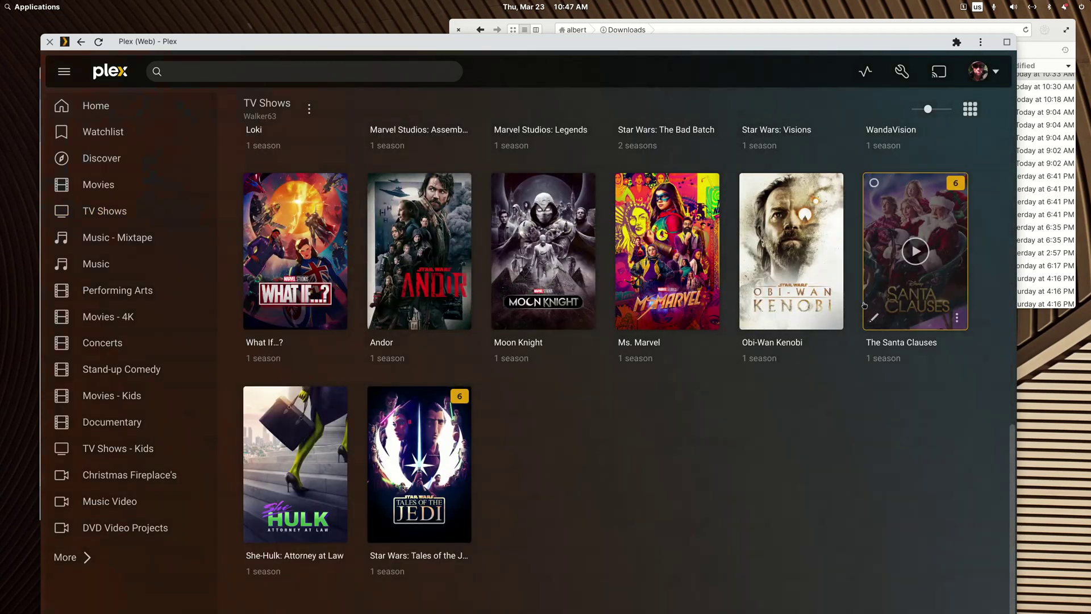
pyautogui.scroll(10, 864, 305)
pyautogui.rightClick(733, 148)
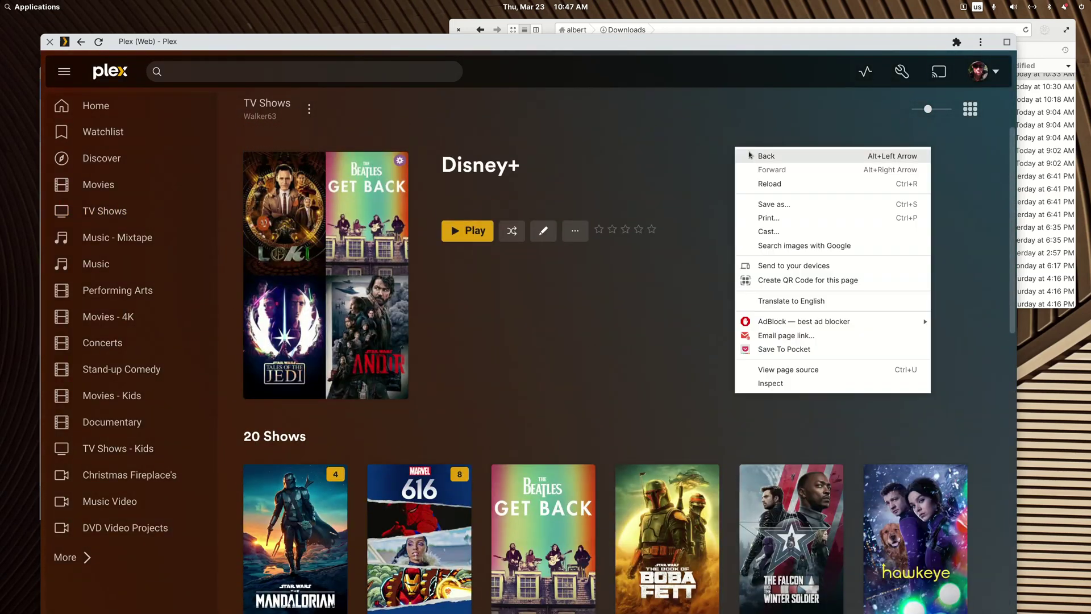
pyautogui.click(766, 156)
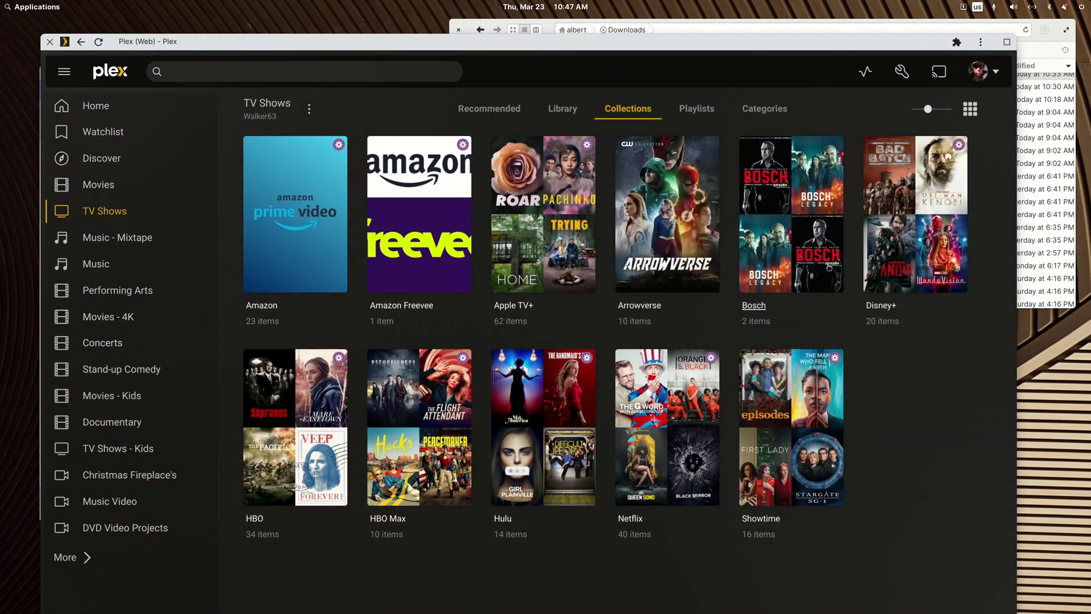
# Step: Start another smart collection from the TV Shows library and set its filter field to Network
pyautogui.click(563, 110)
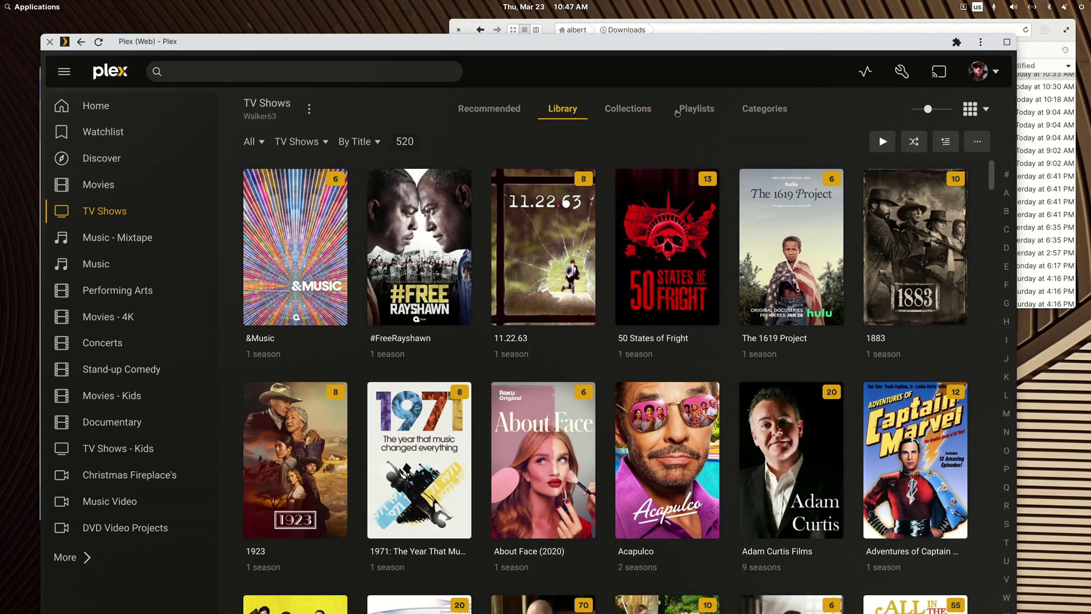
pyautogui.click(946, 142)
pyautogui.click(881, 199)
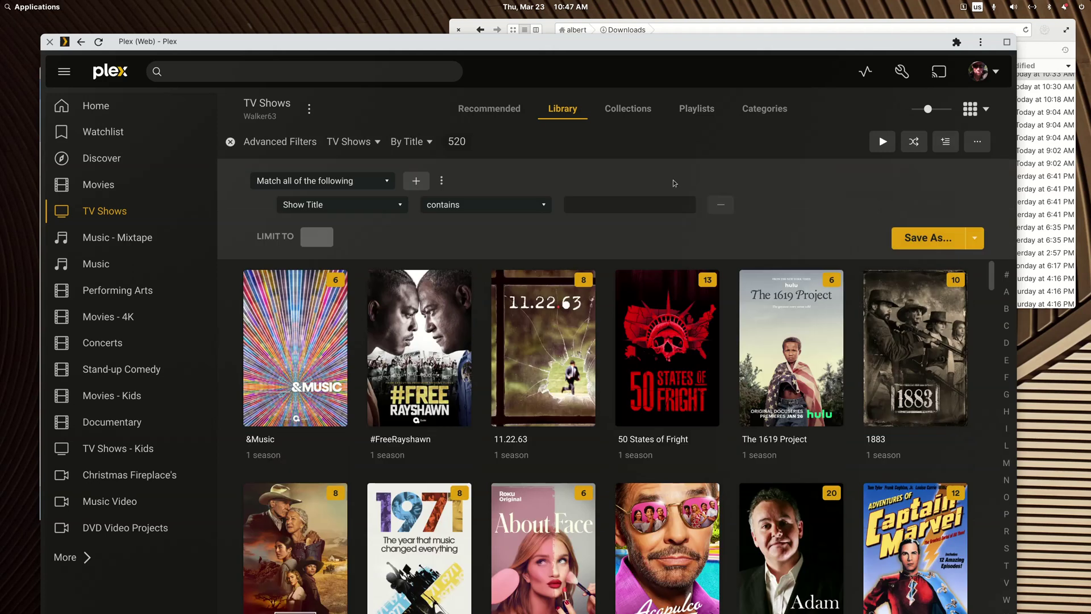
pyautogui.click(396, 206)
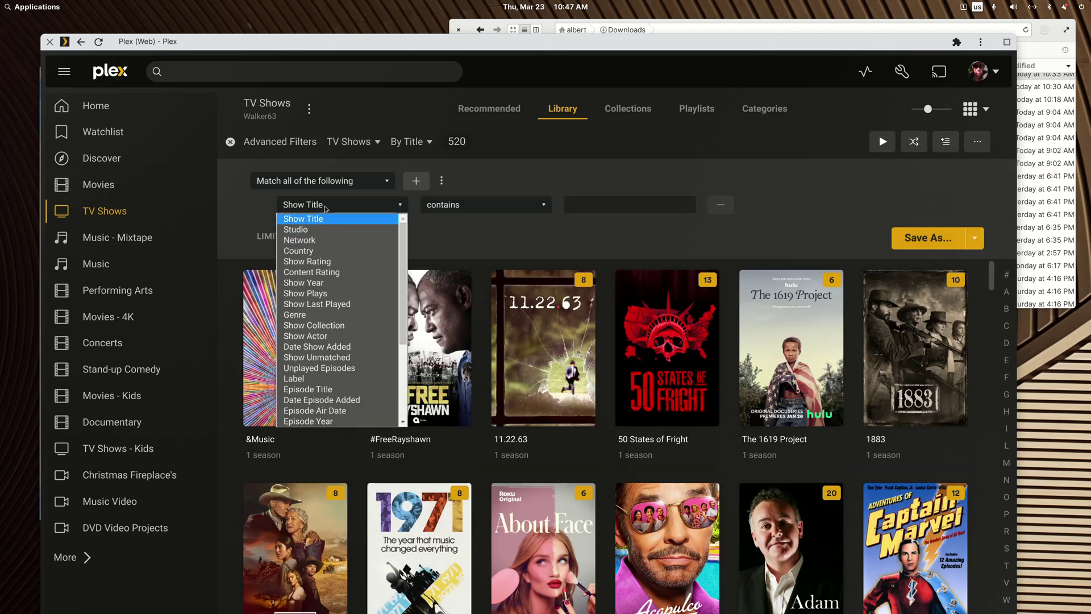
pyautogui.click(301, 241)
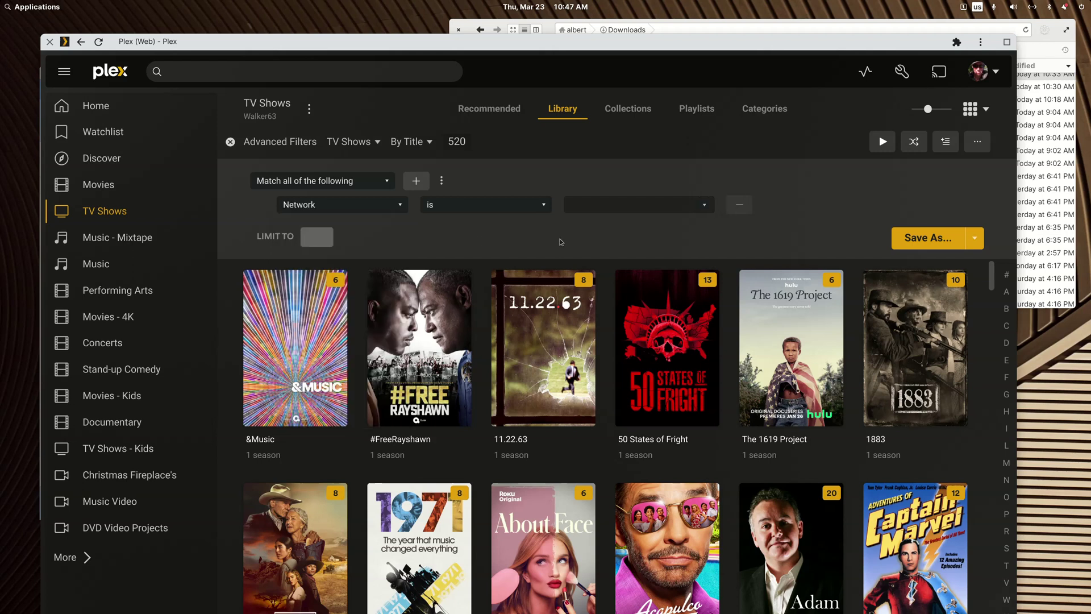
# Step: Set the network filter's value to FX
pyautogui.click(652, 205)
pyautogui.write('f')
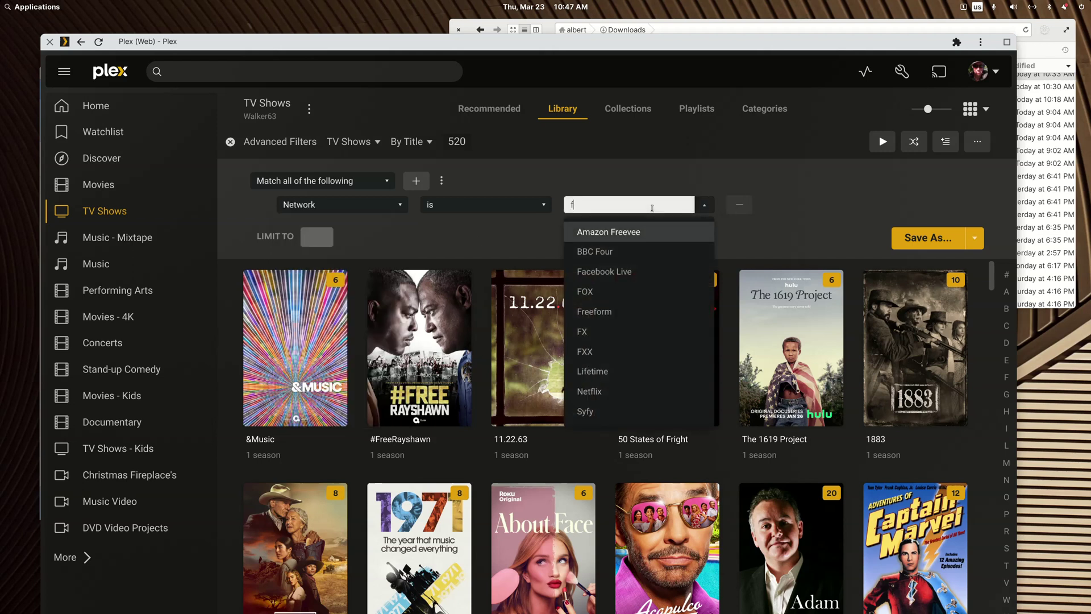
pyautogui.write('x')
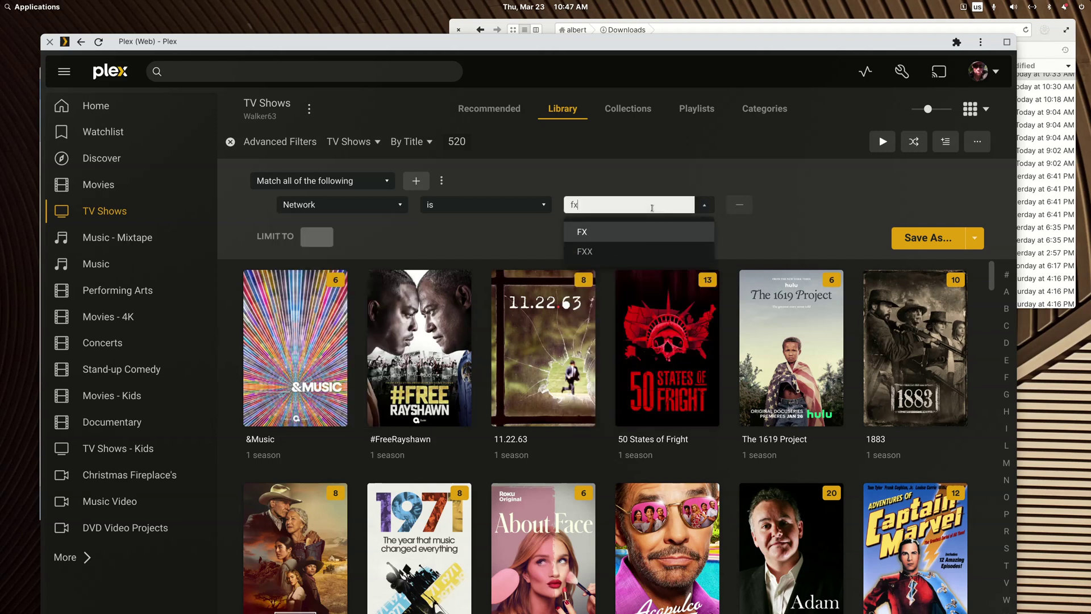
pyautogui.click(586, 235)
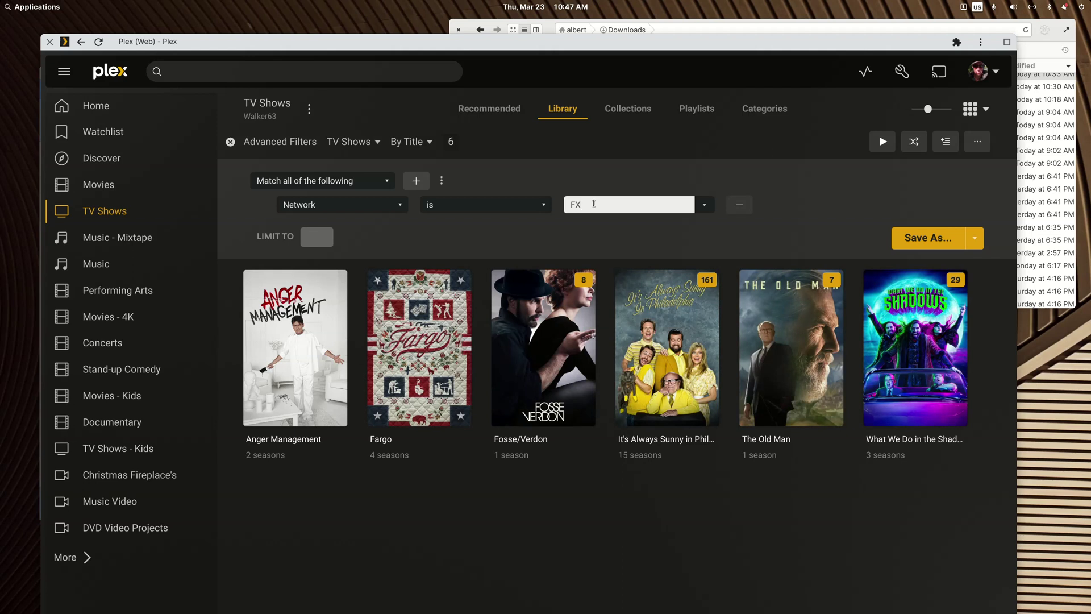
# Step: Try FXX as the network filter's value to check which shows match it
pyautogui.write('X')
pyautogui.click(593, 233)
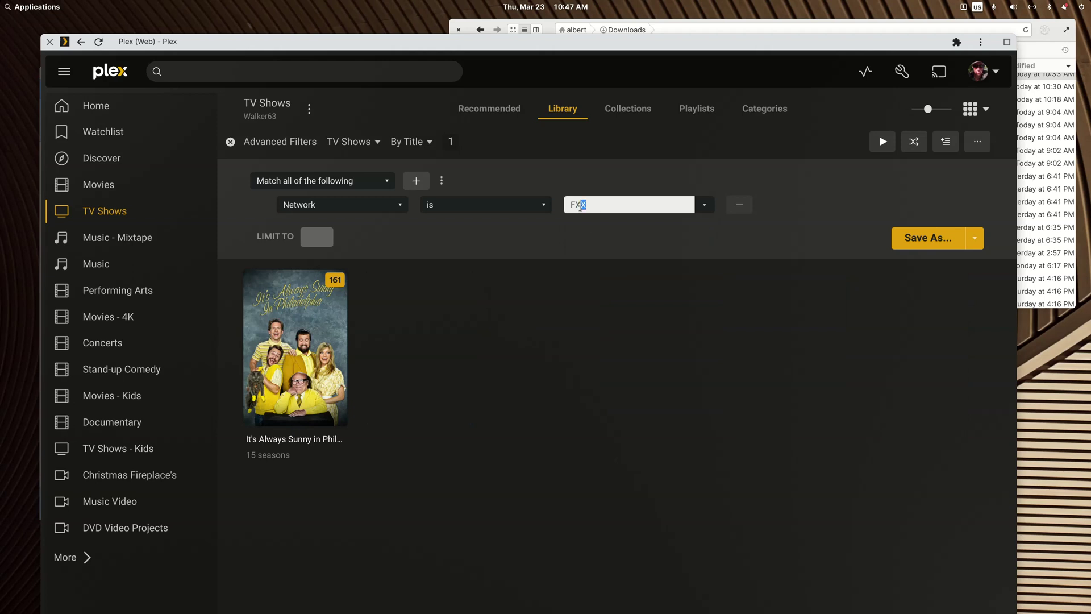
pyautogui.press('BackSpace')
pyautogui.click(801, 230)
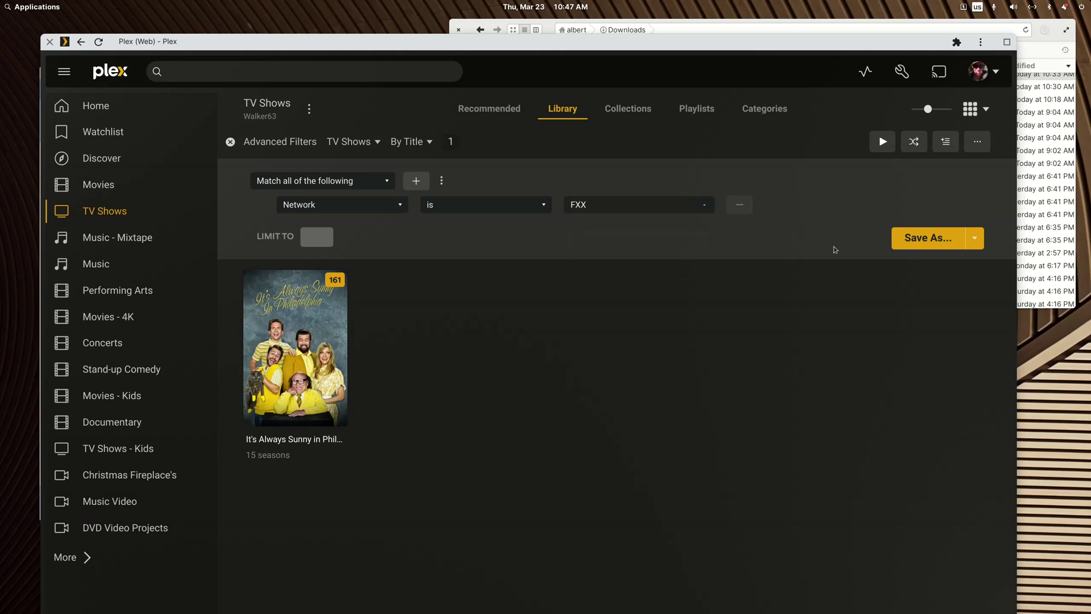
# Step: Set the network filter's value back to FX and sort the filtered shows by year with the oldest first
pyautogui.click(418, 142)
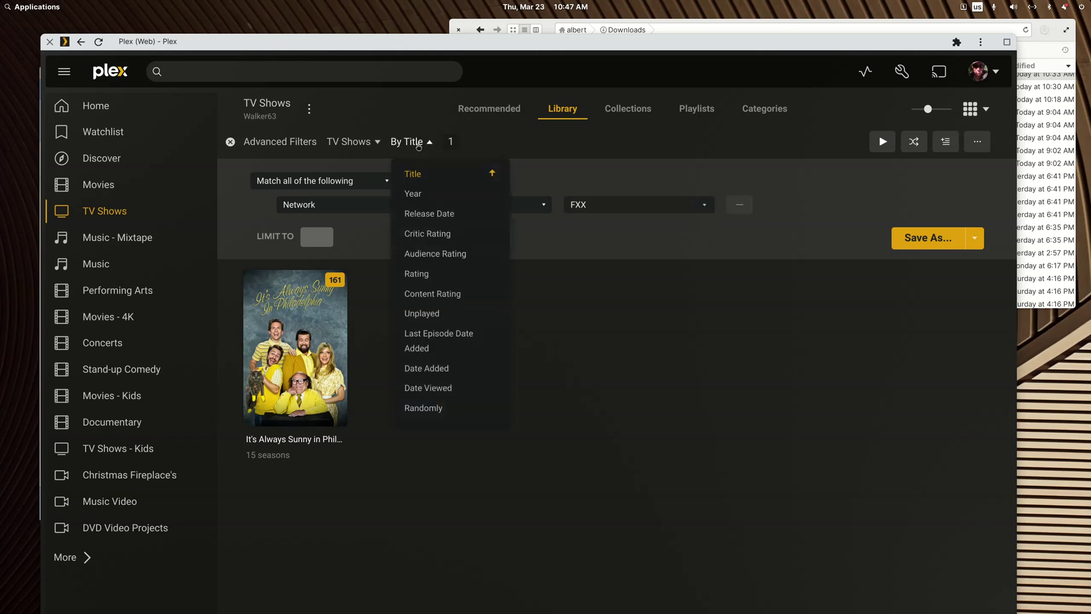
pyautogui.click(413, 194)
pyautogui.click(645, 208)
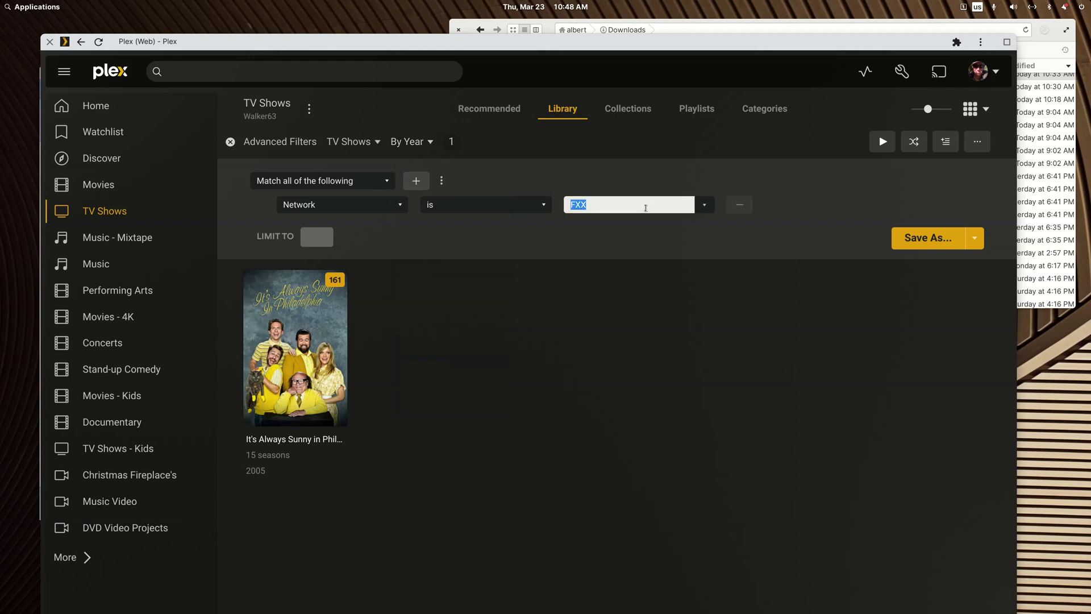
pyautogui.write('FX')
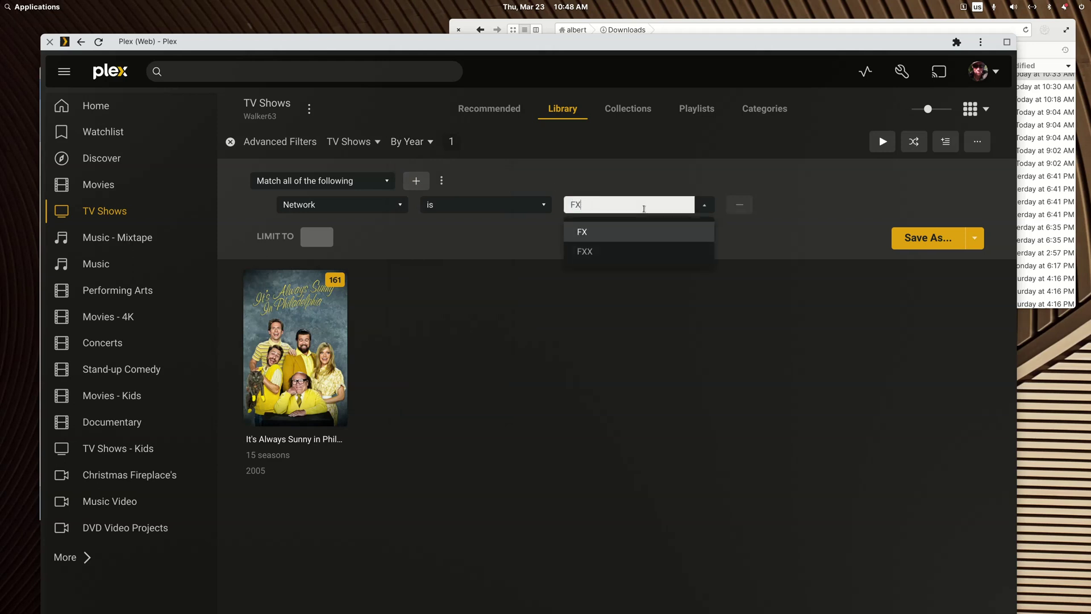
pyautogui.click(605, 237)
pyautogui.click(398, 142)
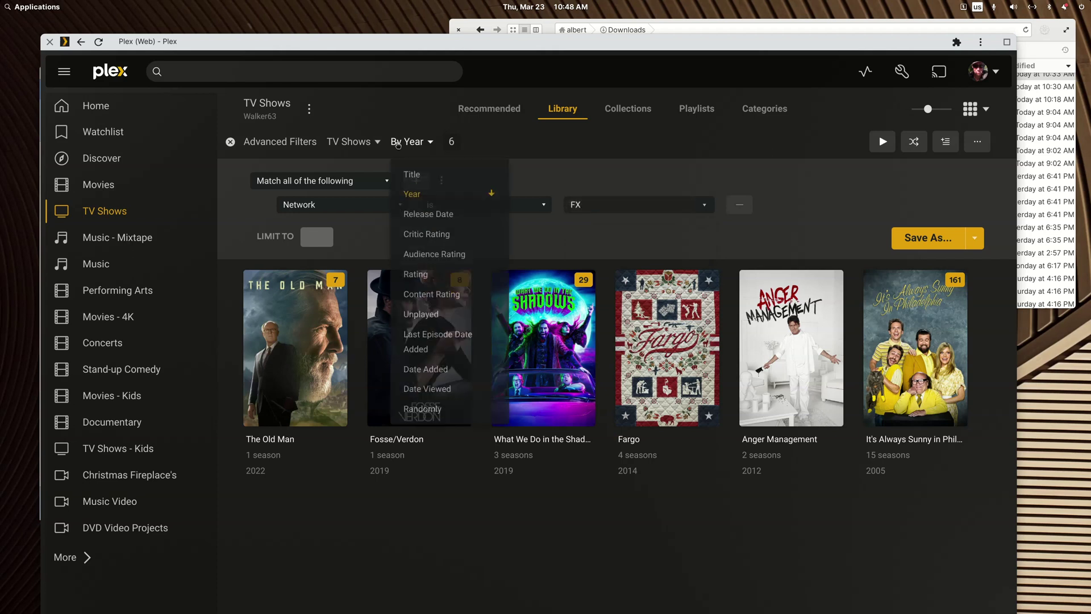
pyautogui.click(402, 195)
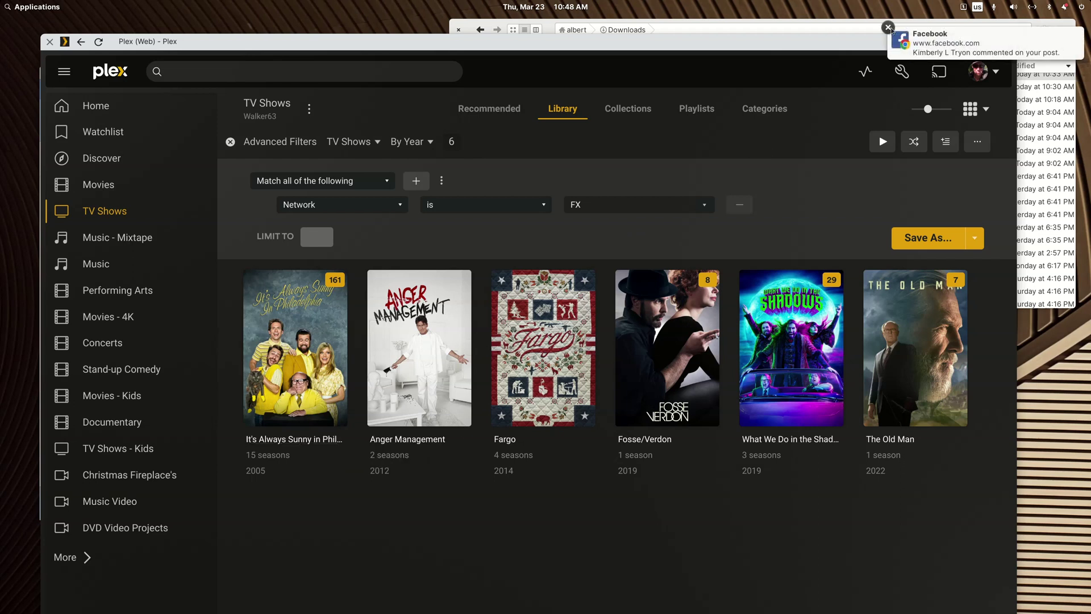
# Step: Save the filtered FX shows as a smart collection named FX
pyautogui.moveTo(700, 325)
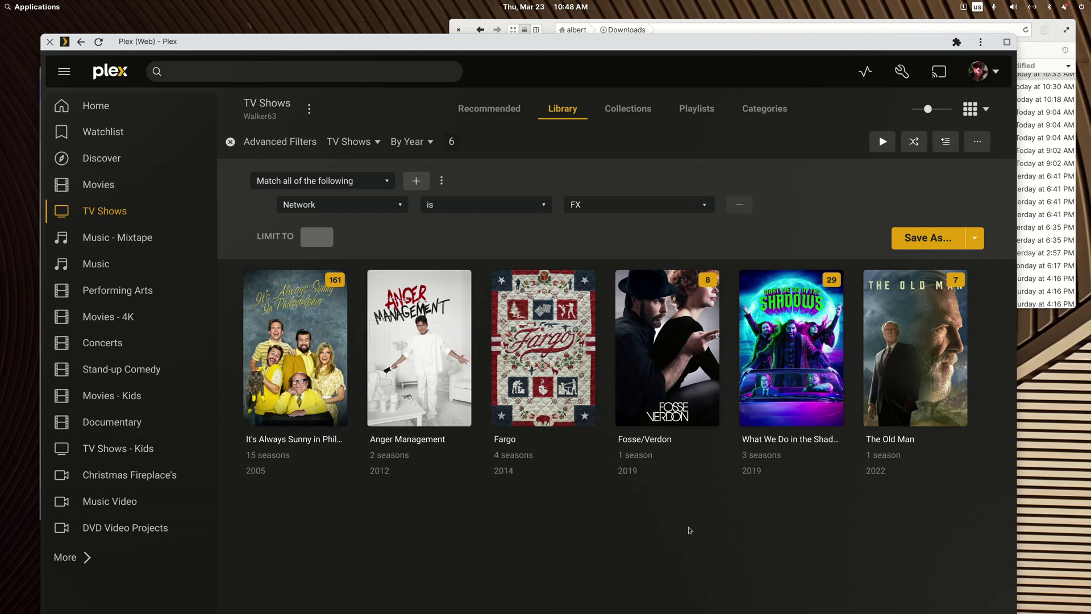
pyautogui.click(575, 211)
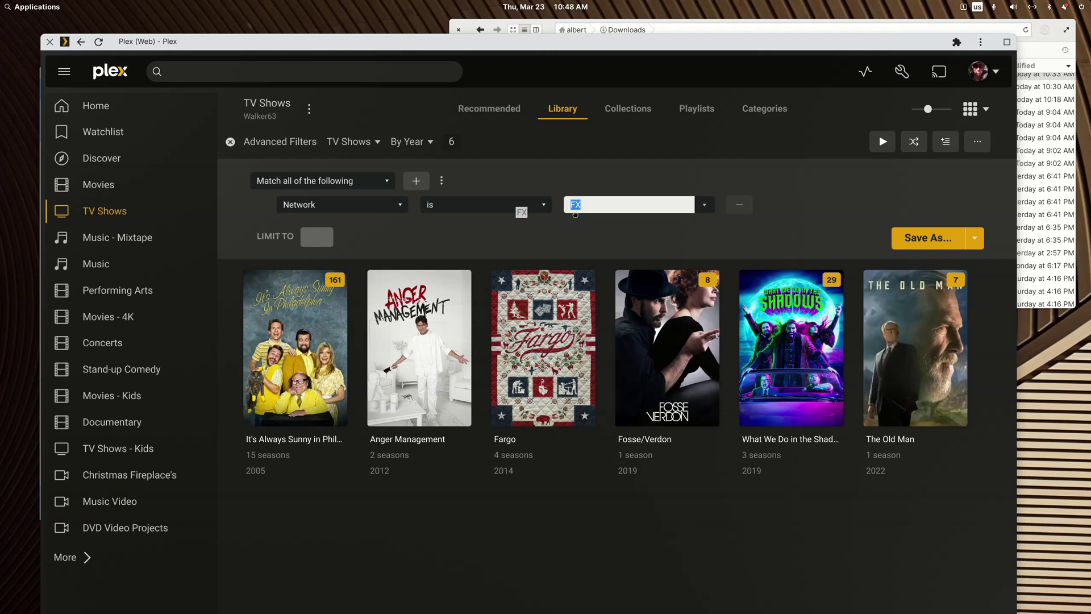
pyautogui.click(975, 239)
pyautogui.click(925, 297)
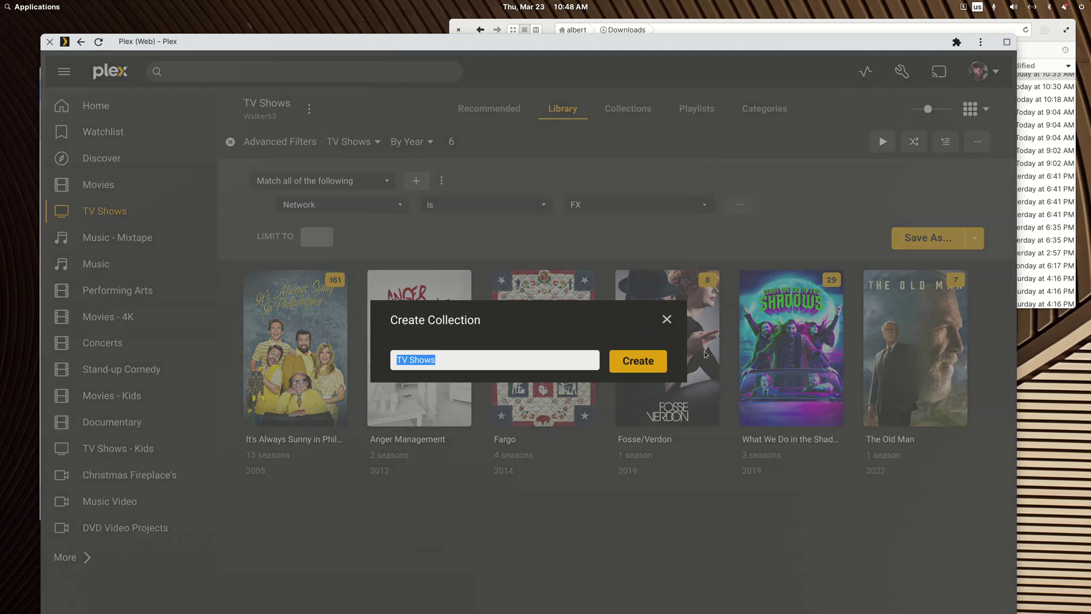
pyautogui.write('FX')
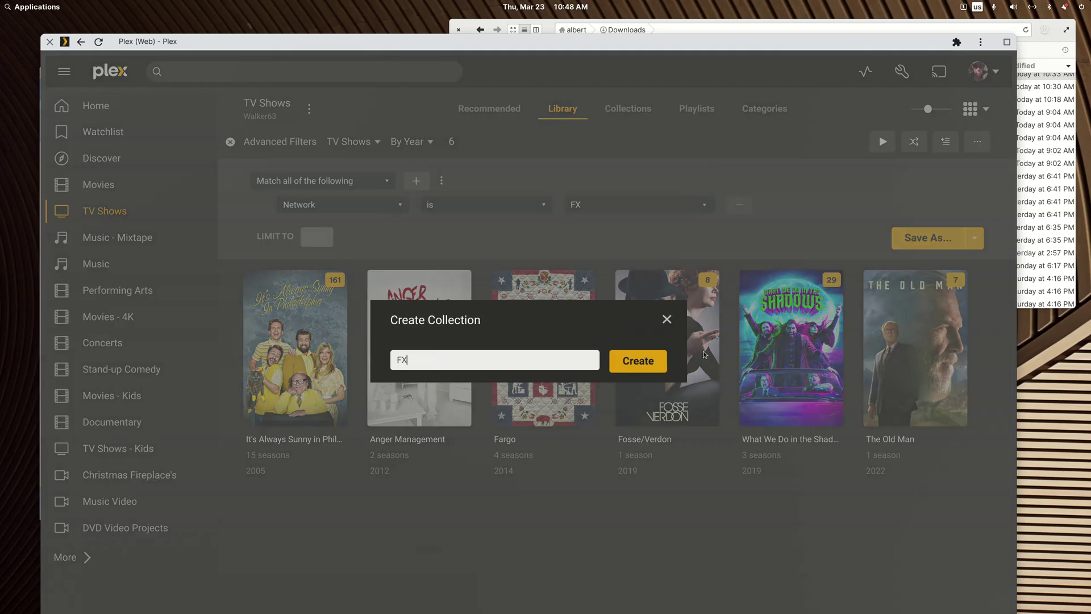
pyautogui.click(644, 366)
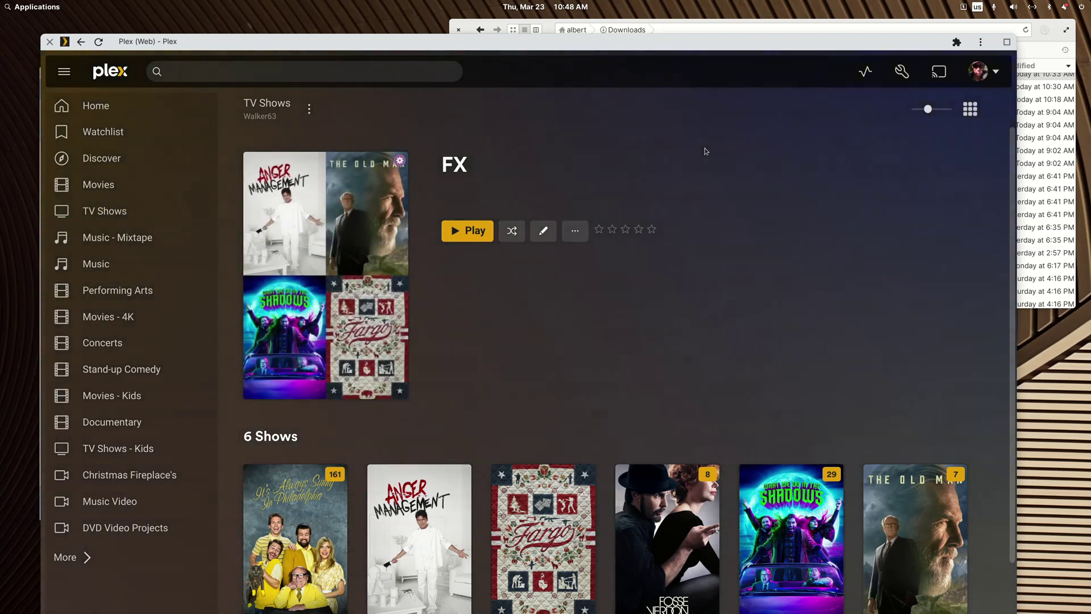
# Step: Return to the TV Shows library and begin one more smart collection with Network as its filter field
pyautogui.rightClick(706, 151)
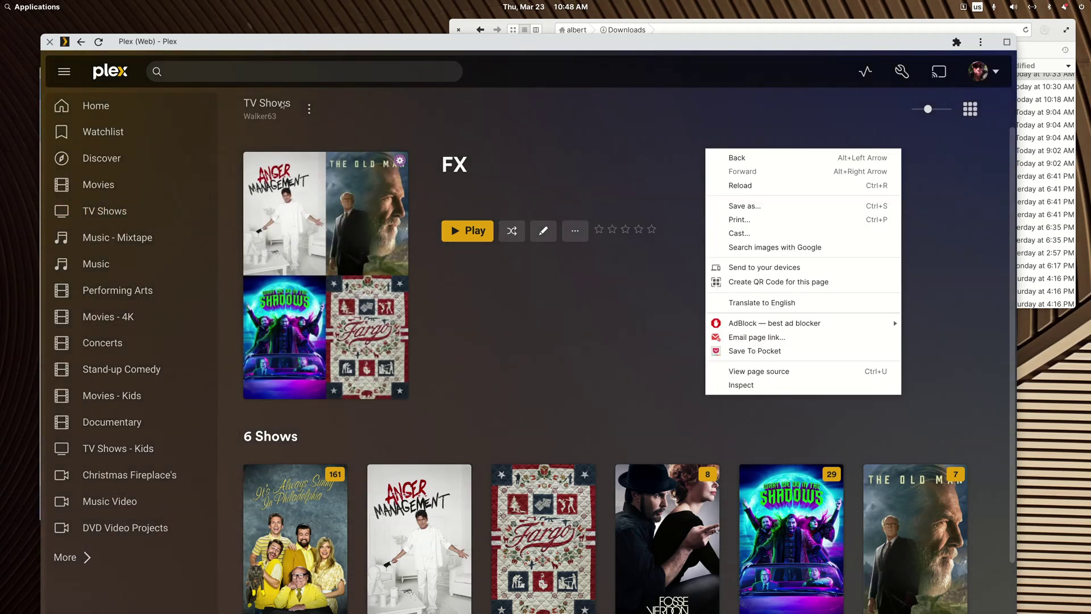
pyautogui.click(548, 106)
pyautogui.click(290, 108)
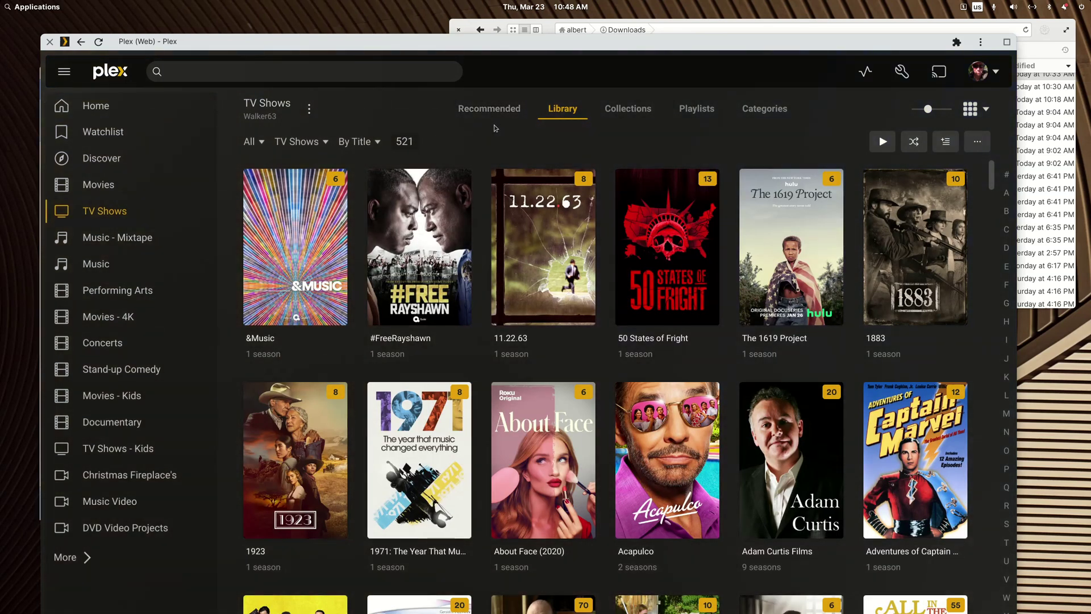
pyautogui.click(946, 142)
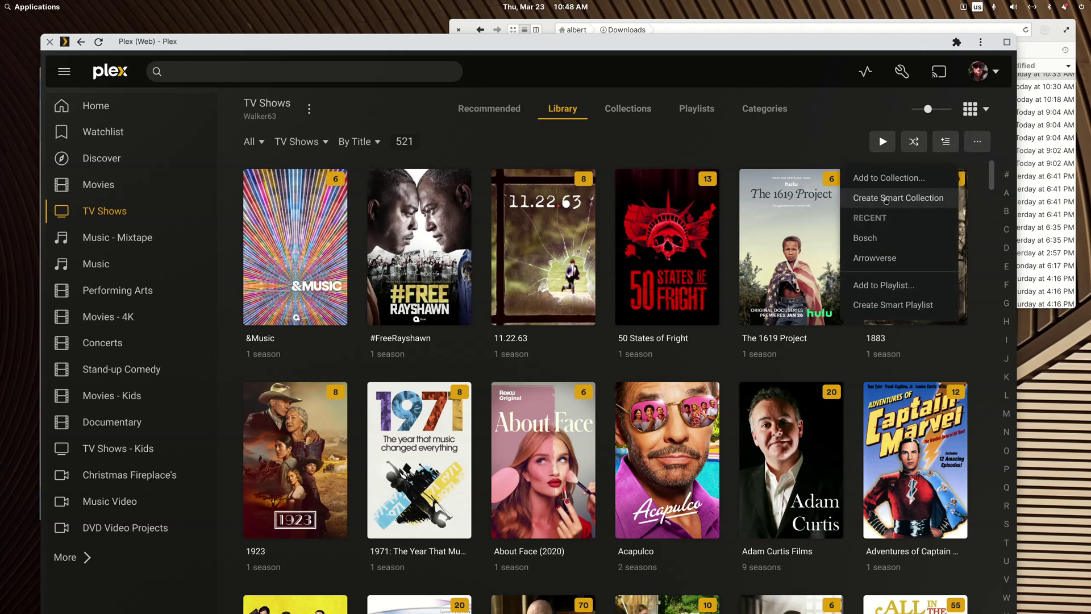
pyautogui.click(885, 199)
pyautogui.click(348, 206)
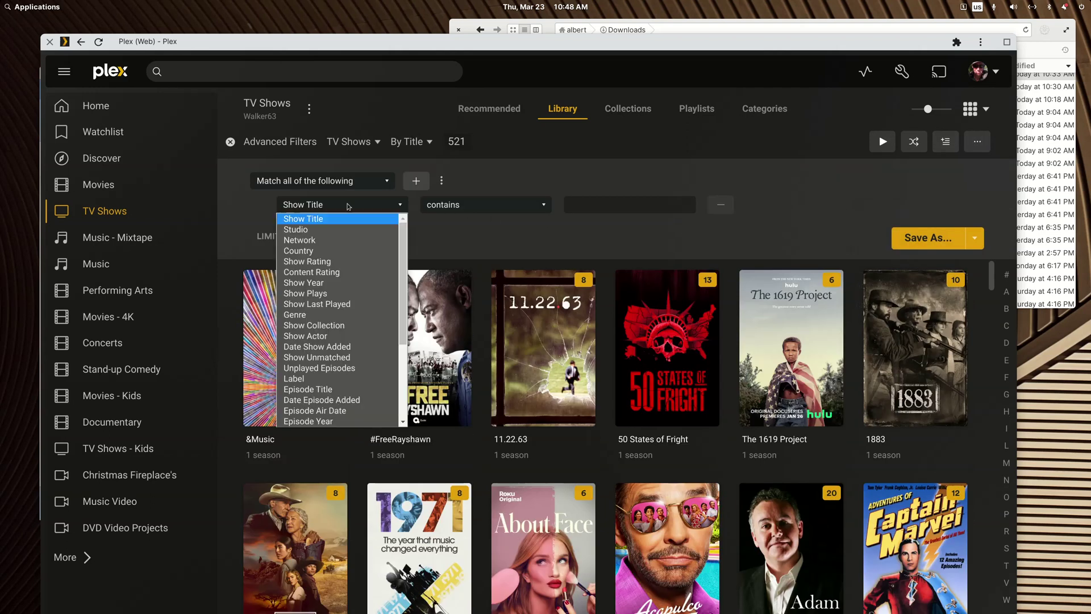
pyautogui.click(300, 240)
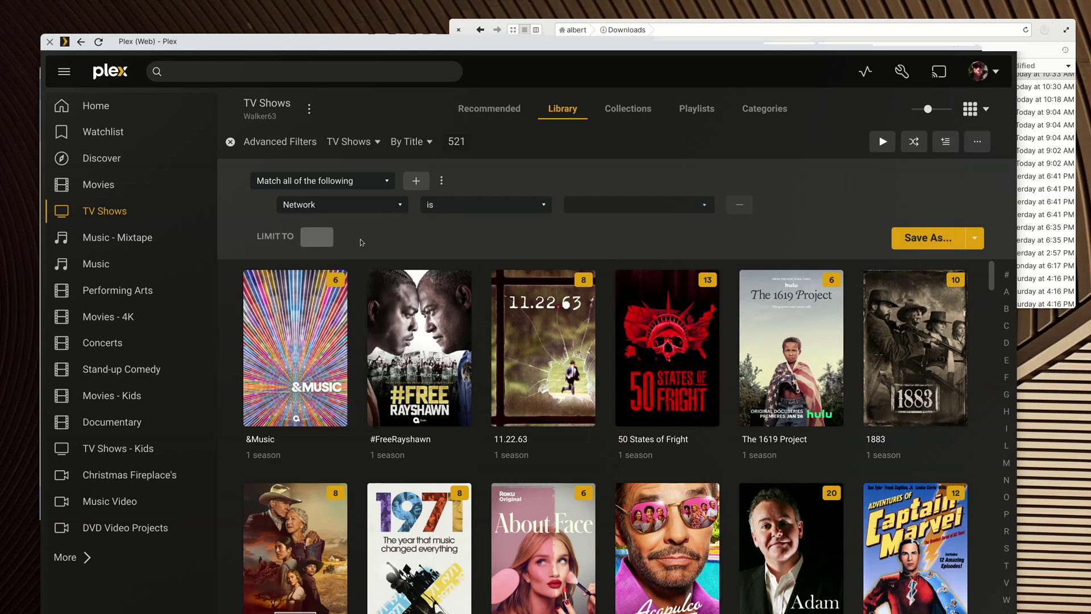
# Step: Set the network filter's value to Peacock and sort the matching shows by year, oldest first
pyautogui.click(589, 206)
pyautogui.write('Pea')
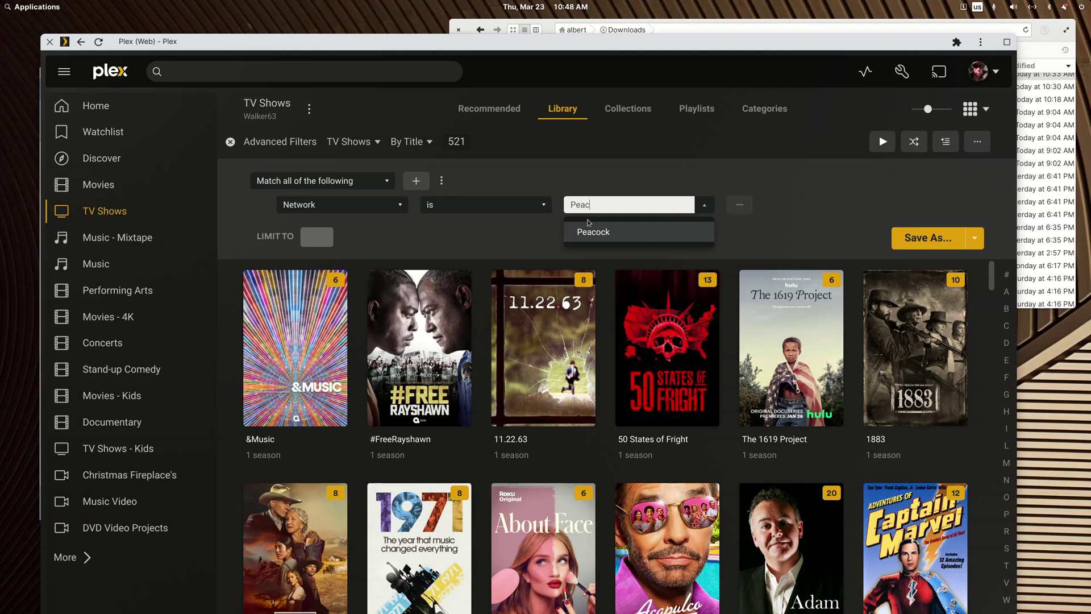
pyautogui.write('ck')
pyautogui.click(591, 231)
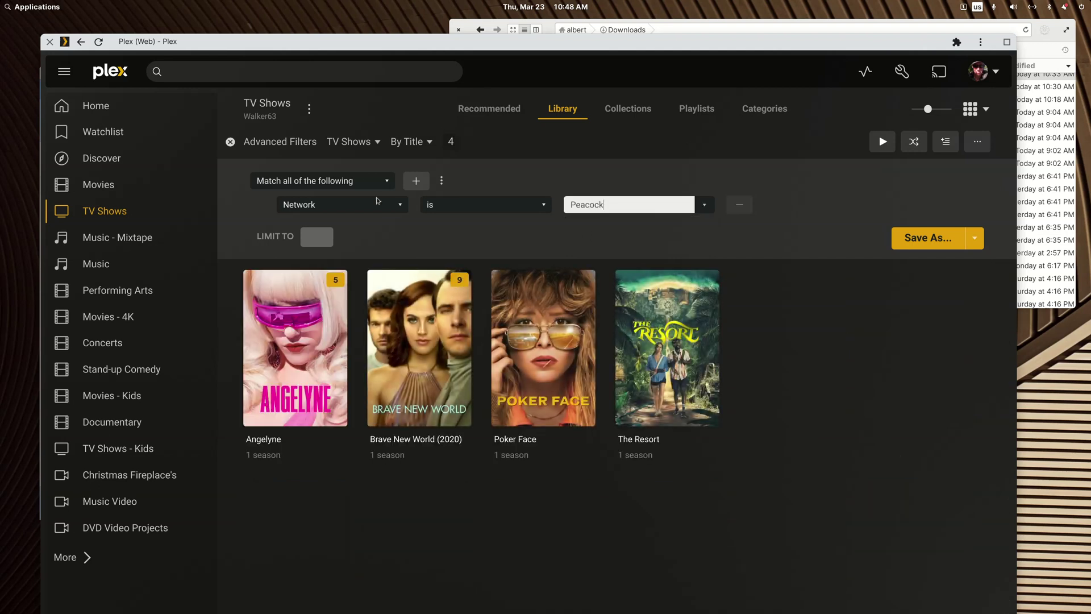
pyautogui.click(412, 141)
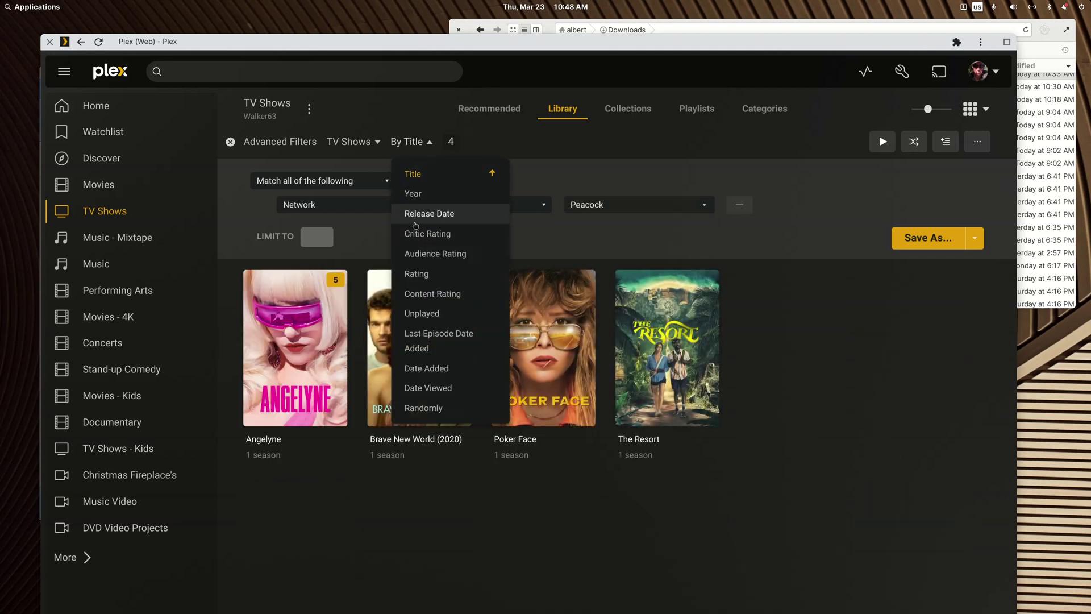
pyautogui.click(419, 193)
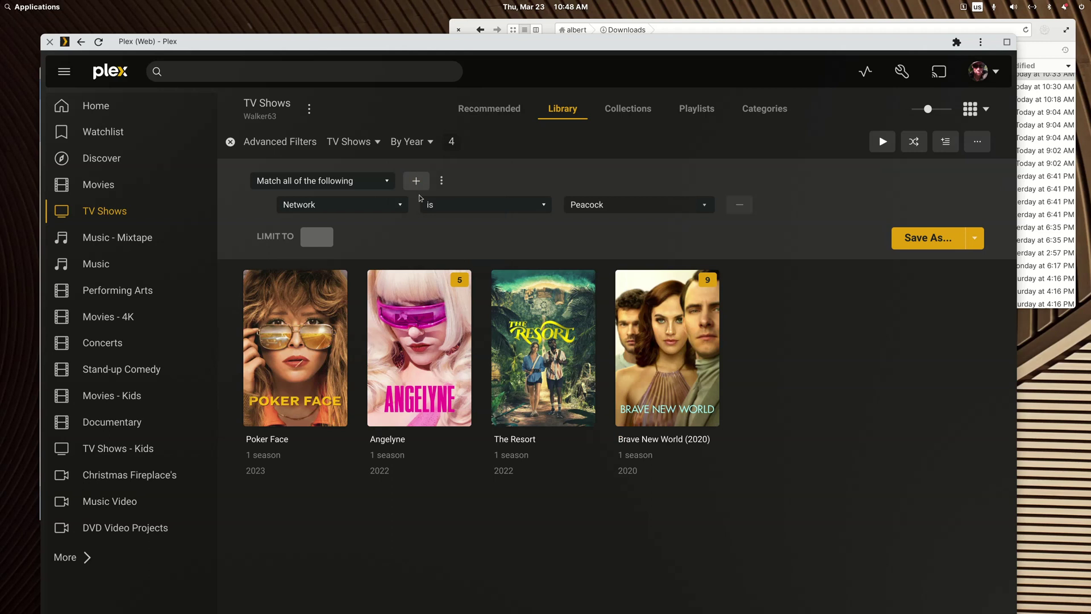
pyautogui.click(411, 143)
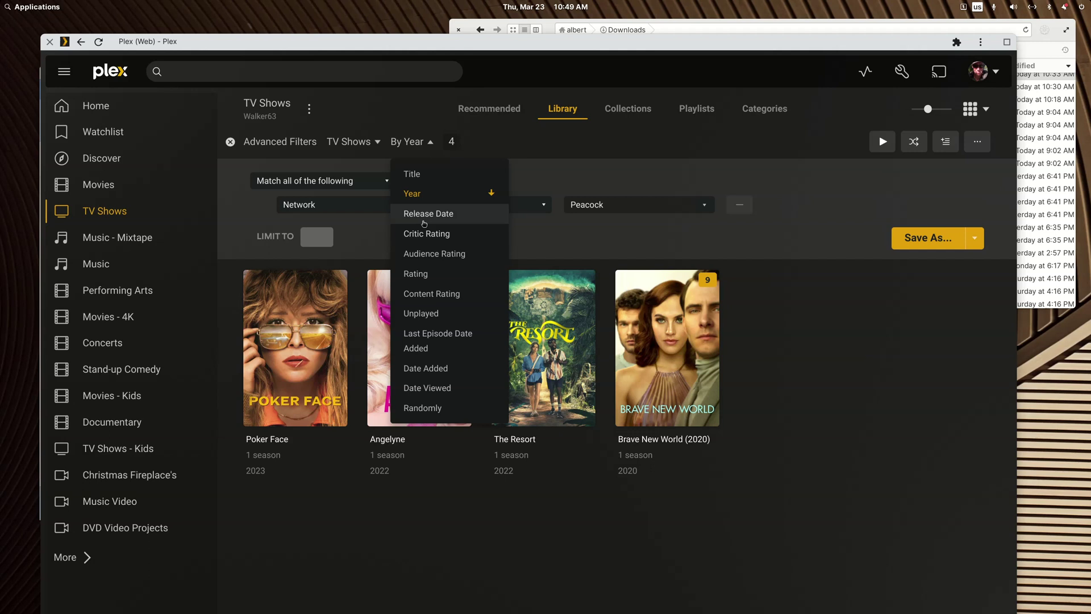
pyautogui.click(416, 193)
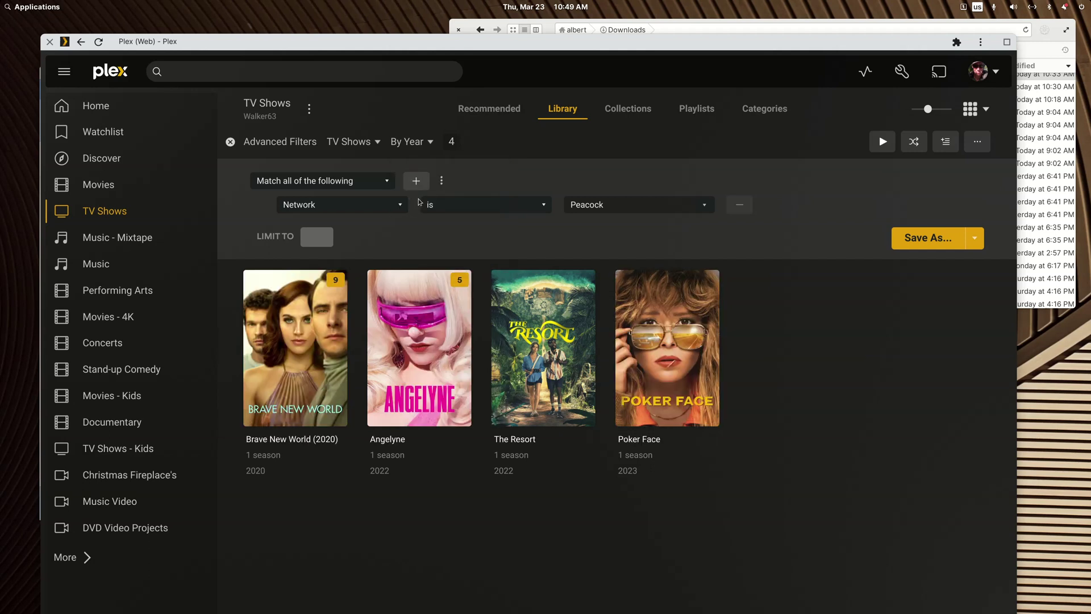
# Step: Save the filtered Peacock shows as a smart collection named Peacock
pyautogui.click(568, 205)
pyautogui.hotkey('ctrl', 'c')
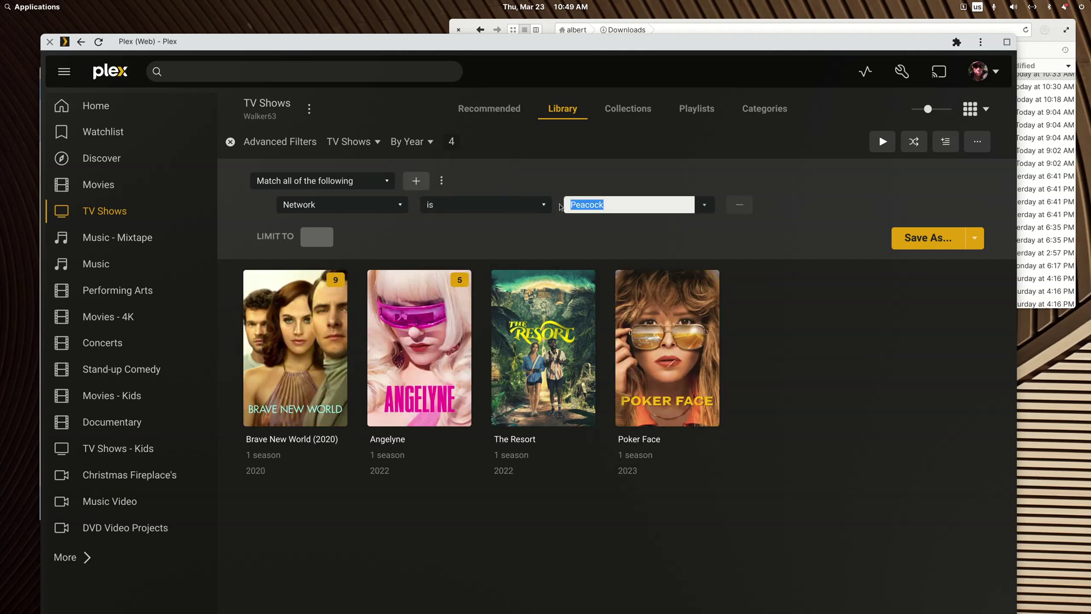
pyautogui.click(975, 238)
pyautogui.click(941, 295)
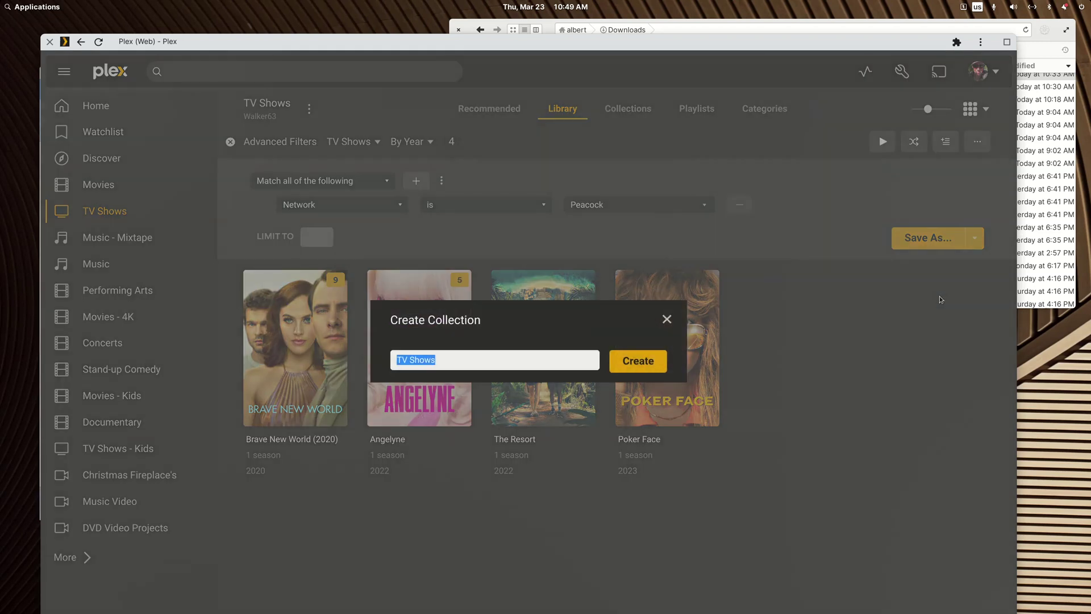
pyautogui.hotkey('ctrl', 'v')
pyautogui.click(634, 355)
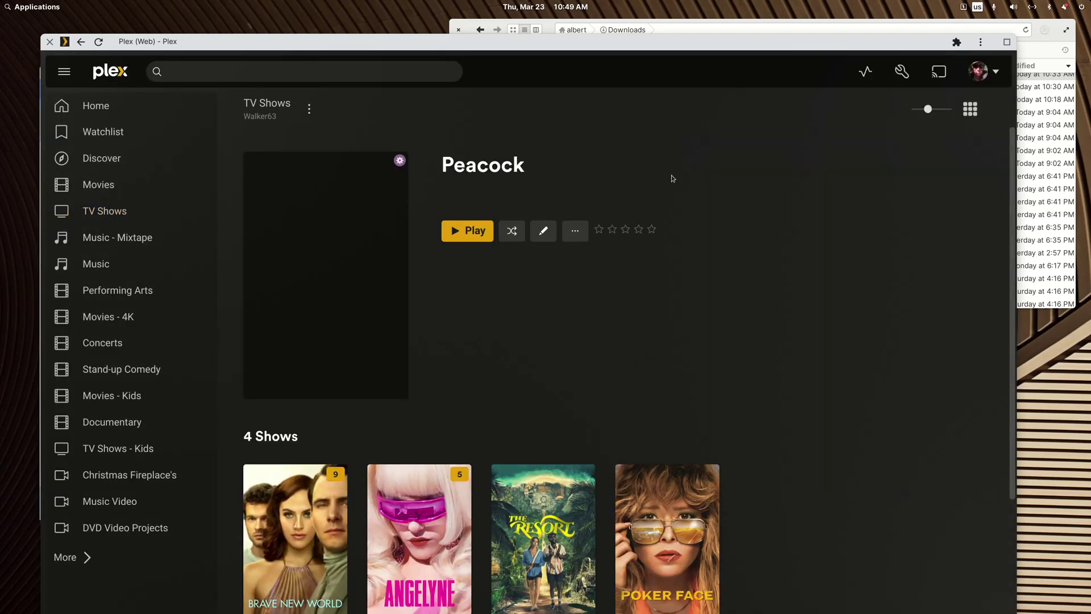
# Step: Go back to the TV Shows library and start a new smart collection with Network as its filter field
pyautogui.rightClick(672, 144)
pyautogui.click(681, 151)
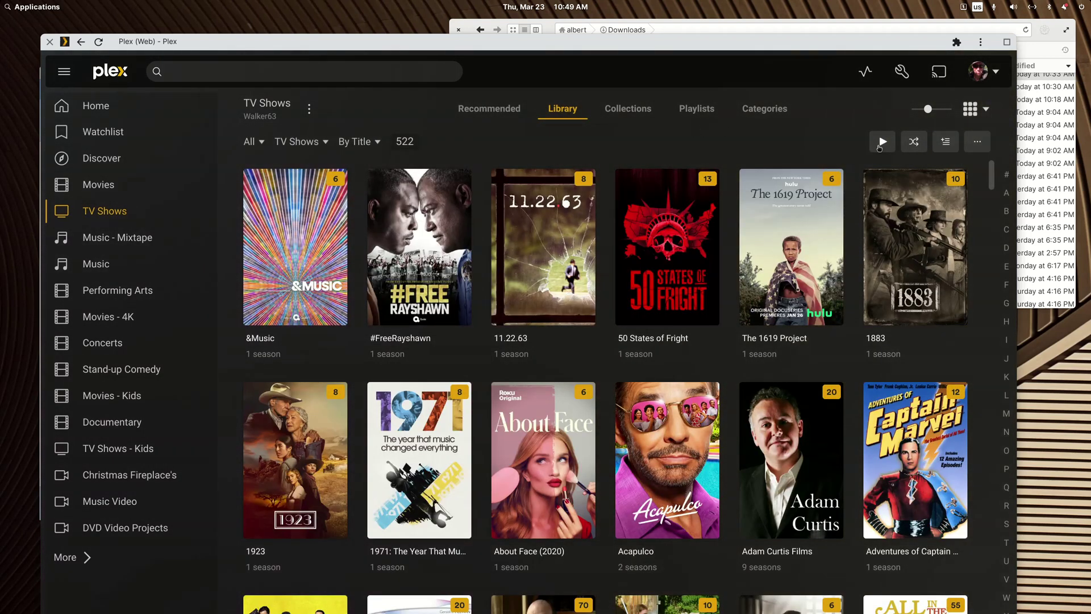
pyautogui.click(937, 143)
pyautogui.click(886, 200)
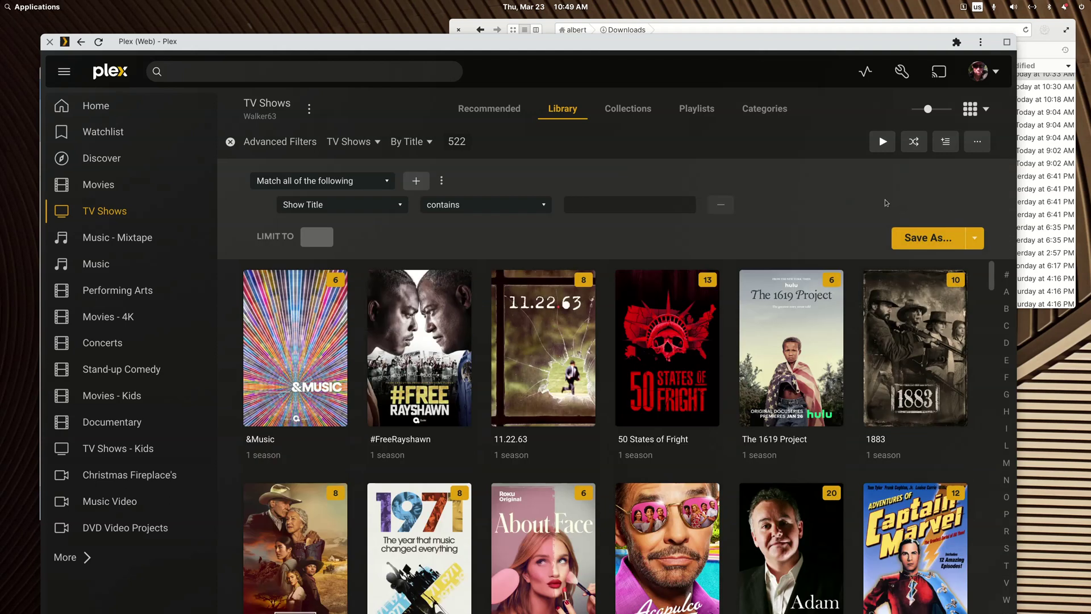
pyautogui.click(402, 206)
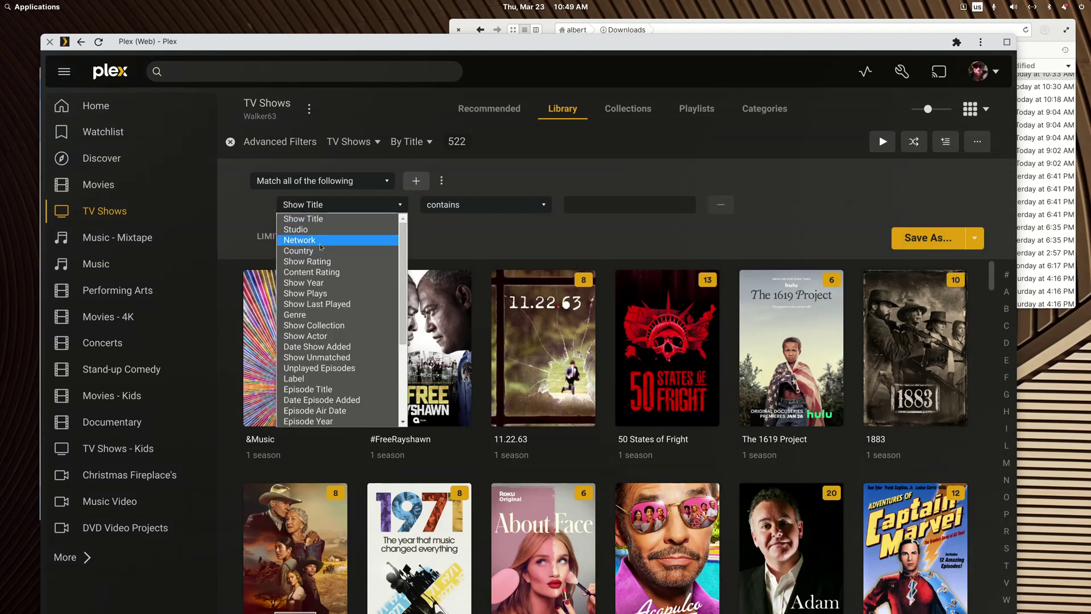
pyautogui.click(359, 239)
# Step: Filter the network by PBS and order the matching shows by year with the oldest first
pyautogui.click(613, 200)
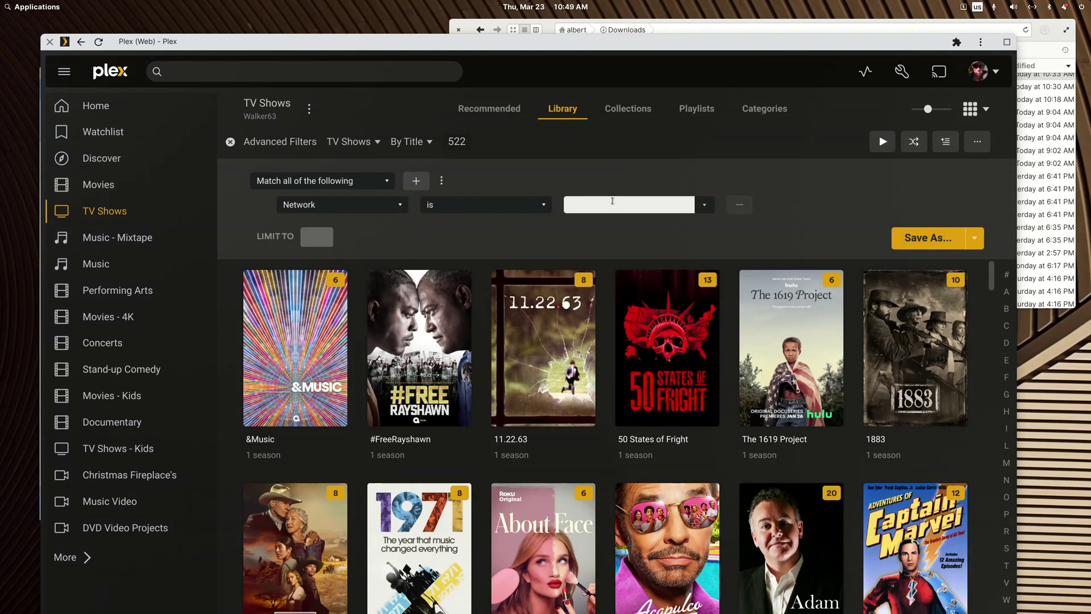
pyautogui.write('PBS')
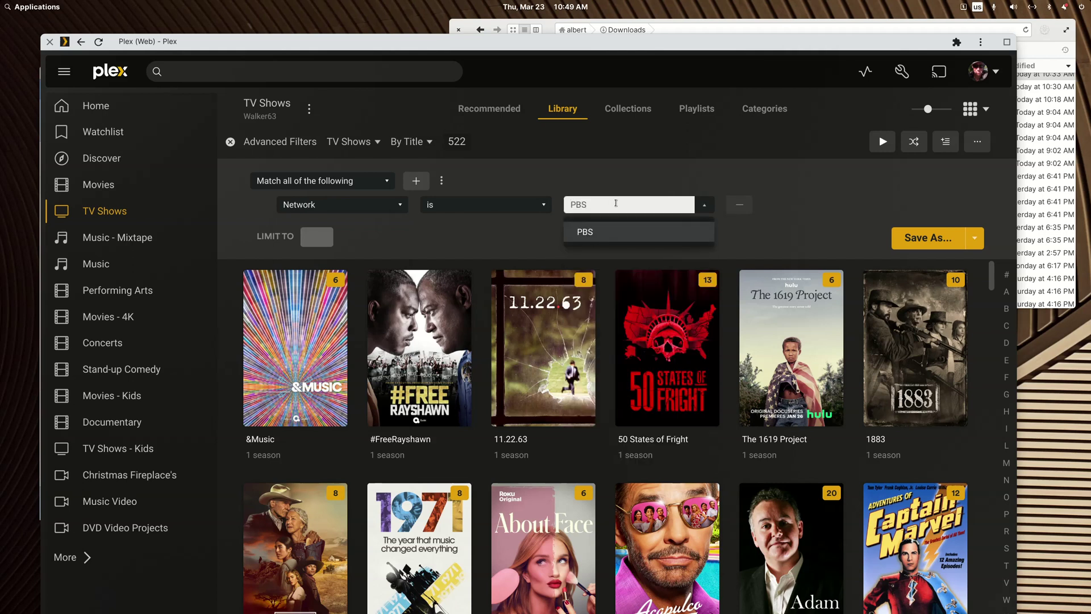
pyautogui.press('Return')
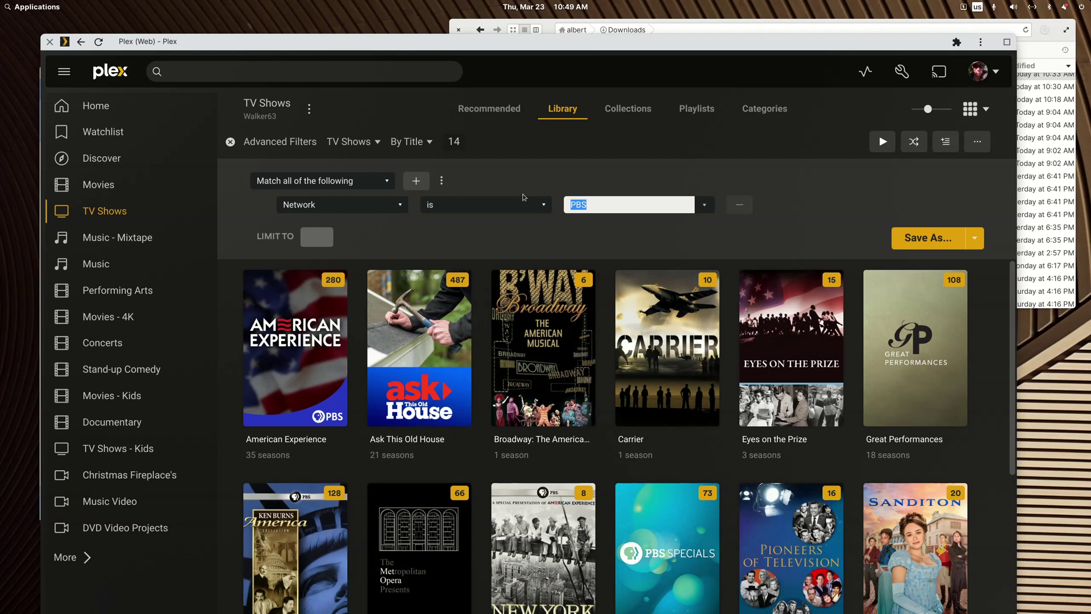
pyautogui.click(410, 141)
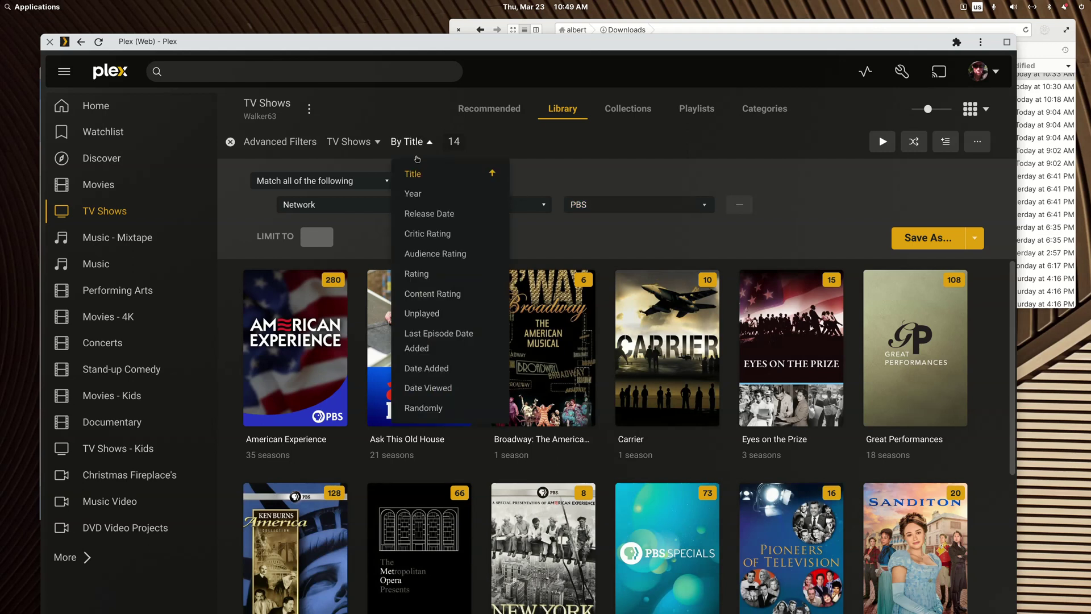
pyautogui.click(421, 193)
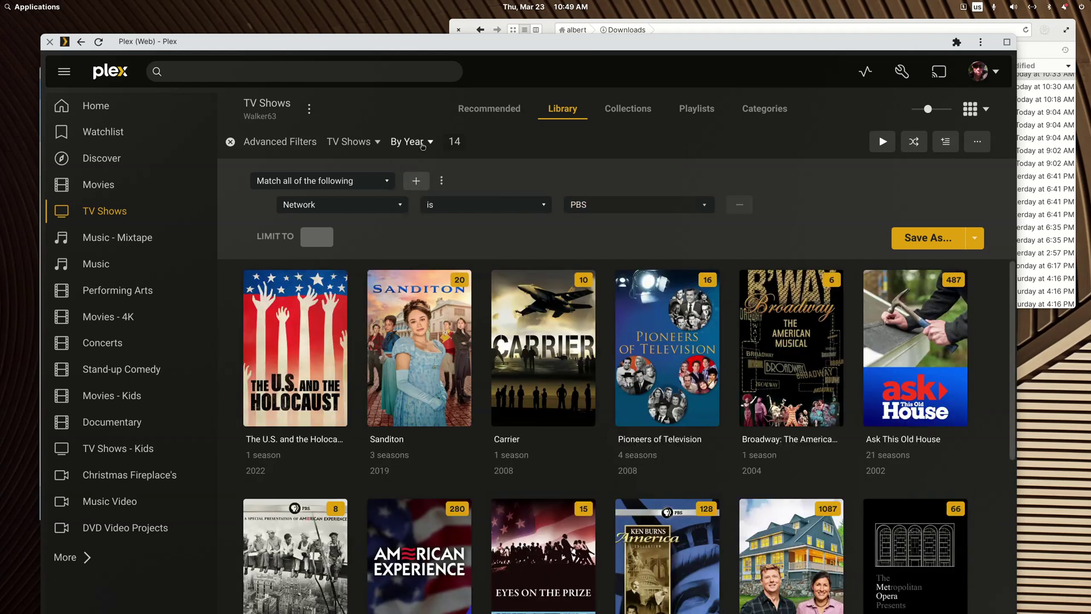
pyautogui.click(423, 193)
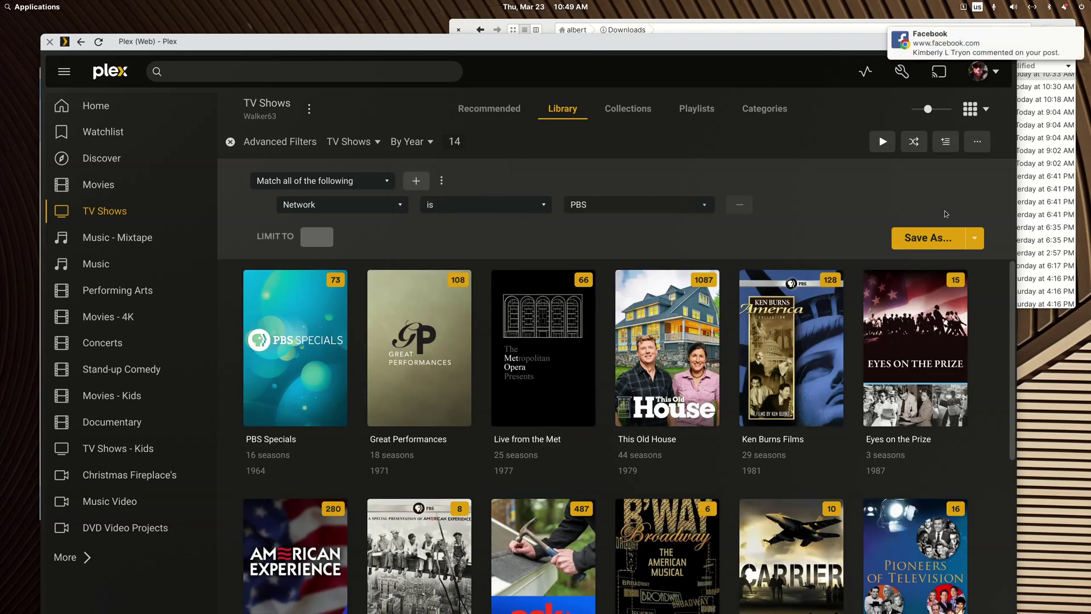
# Step: Dismiss the desktop notification and save the filtered PBS shows as a smart collection named PBS
pyautogui.click(887, 27)
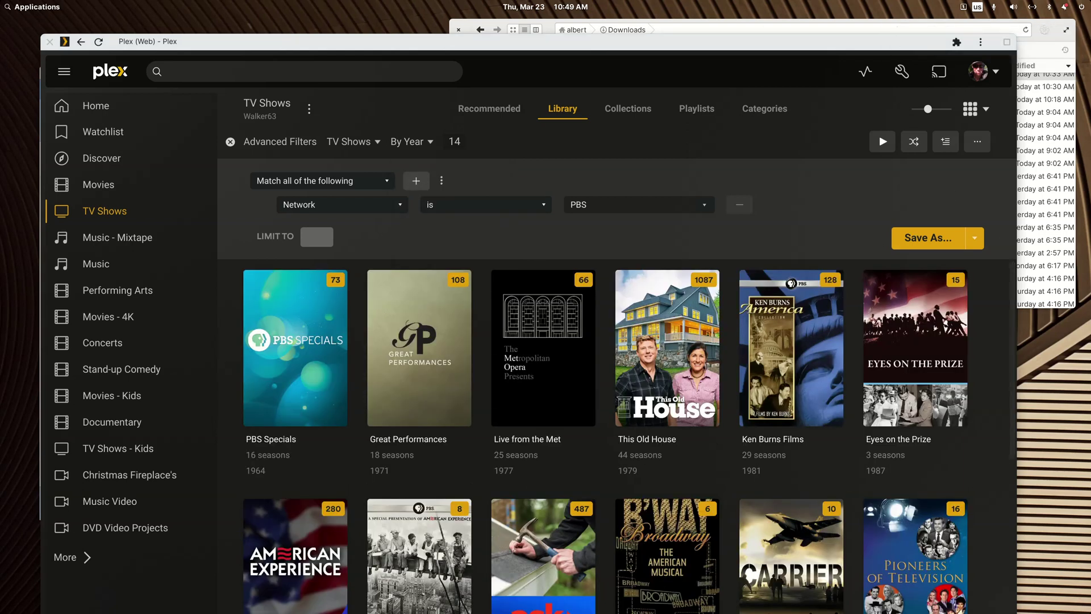
pyautogui.click(974, 238)
pyautogui.click(919, 299)
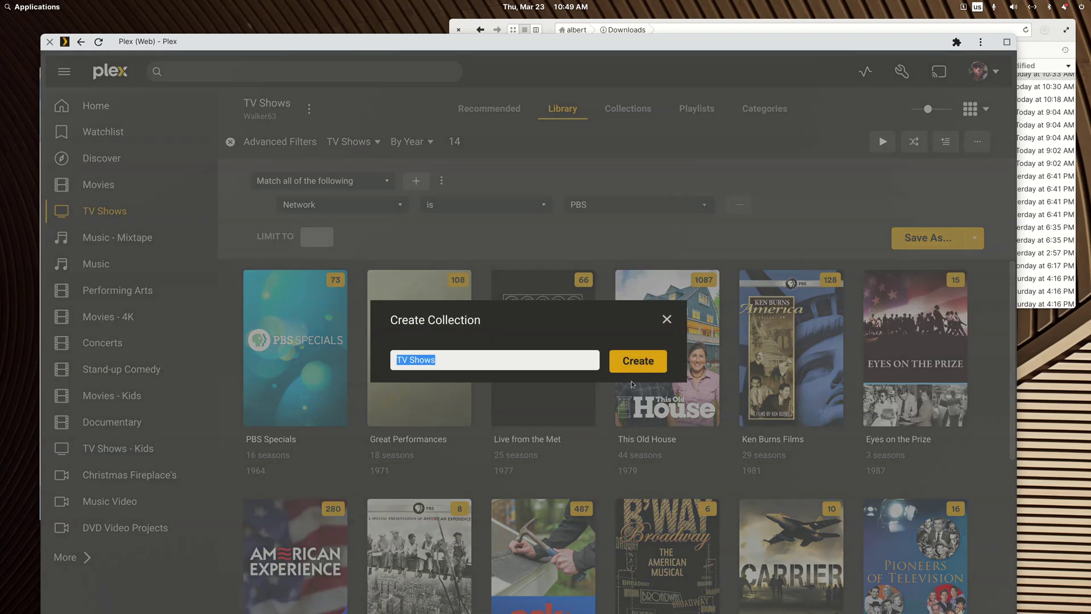
pyautogui.write('PBS')
pyautogui.click(638, 366)
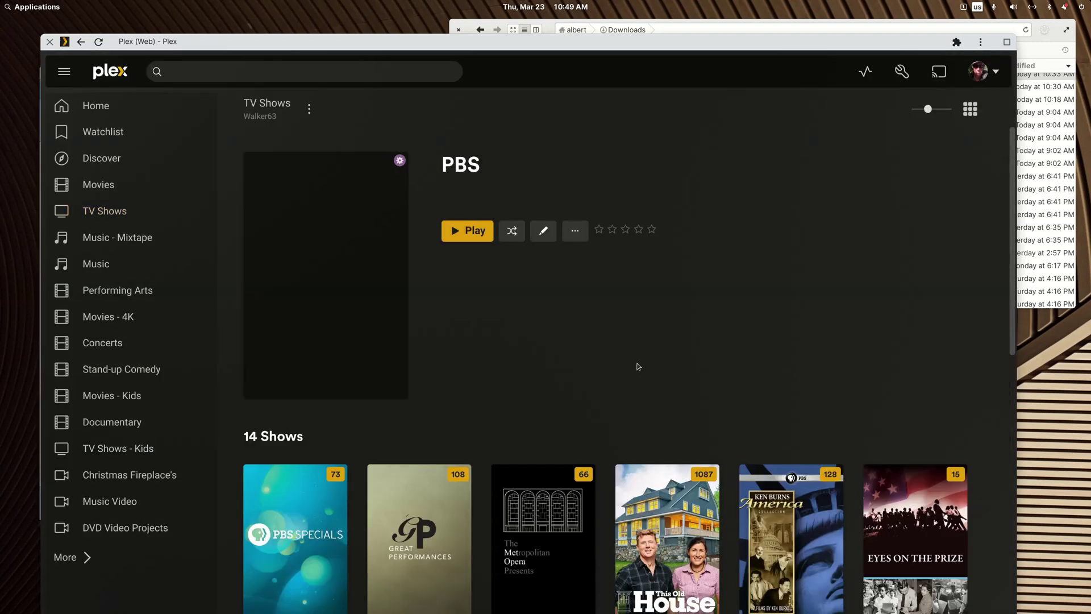
# Step: Open the PBS collection from the TV Shows collections and look through the order of its shows
pyautogui.click(267, 103)
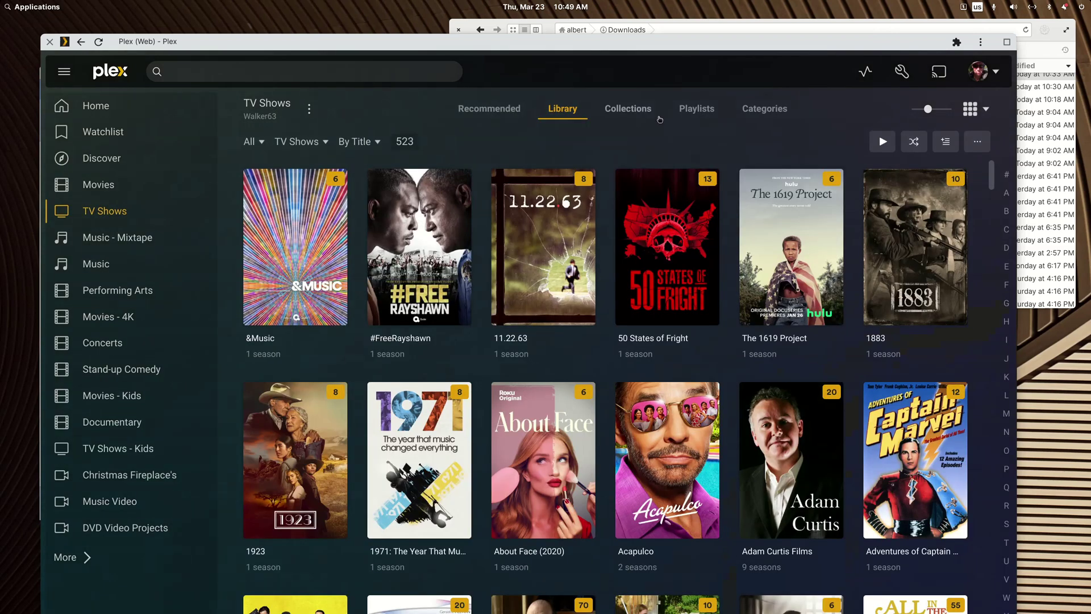
pyautogui.click(637, 113)
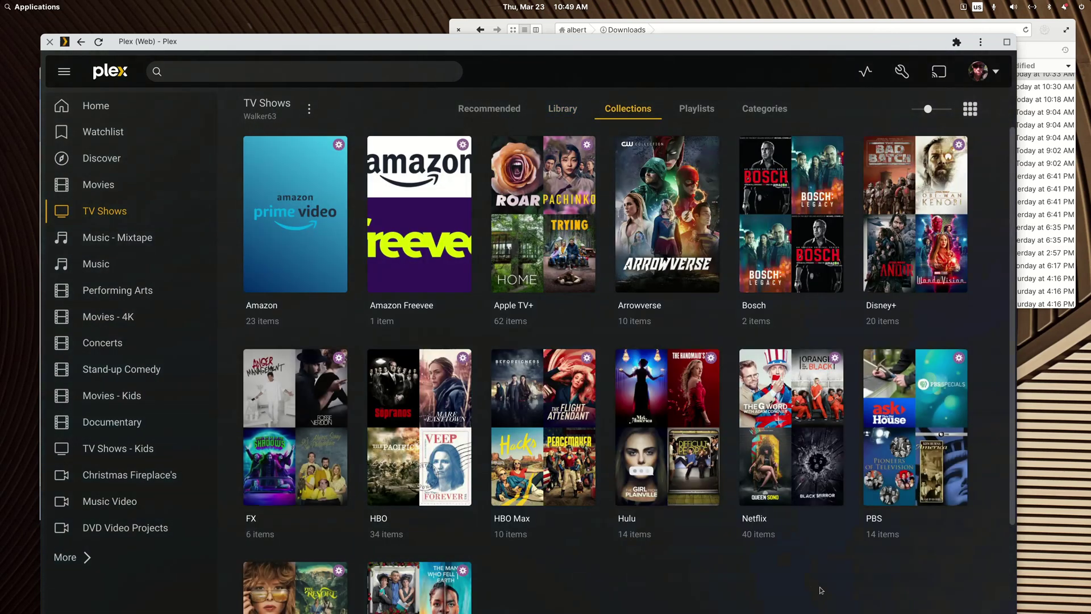
pyautogui.scroll(-3, 820, 586)
pyautogui.click(959, 296)
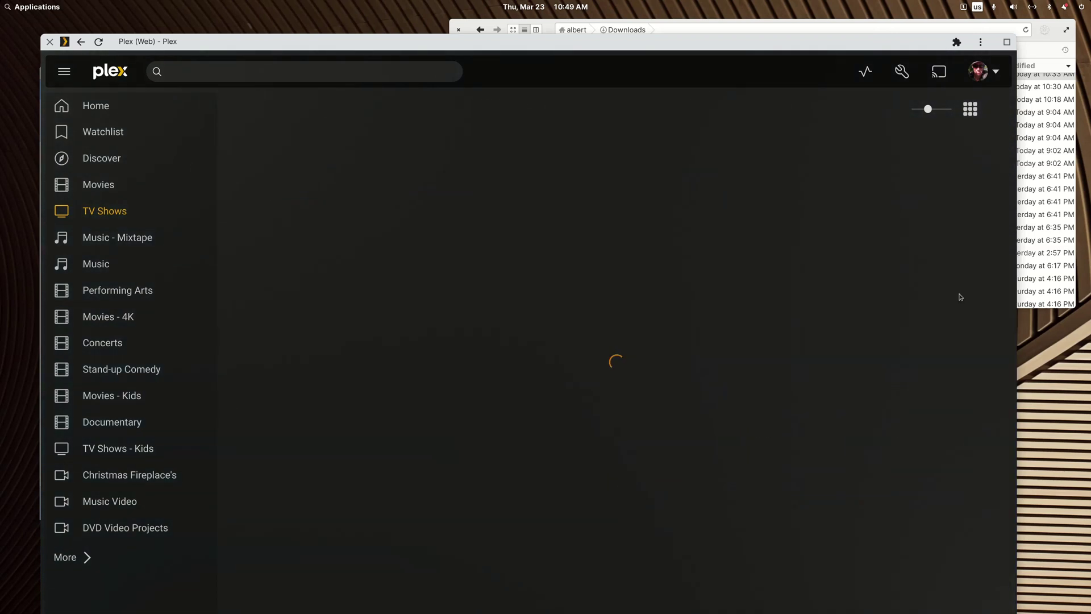
pyautogui.scroll(-4, 726, 324)
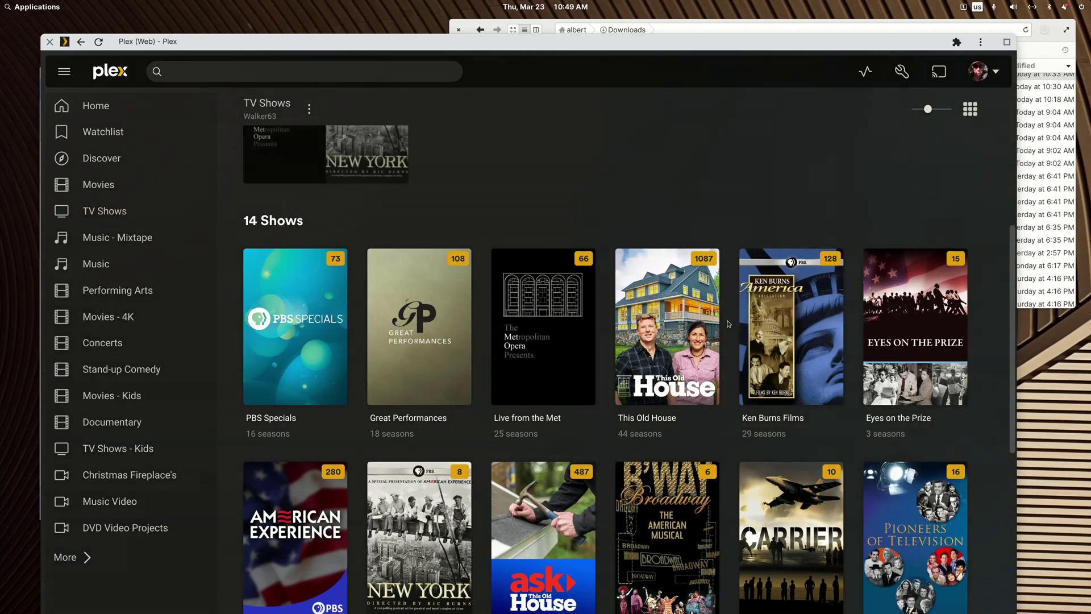
pyautogui.scroll(-2, 726, 325)
pyautogui.scroll(-2, 726, 325)
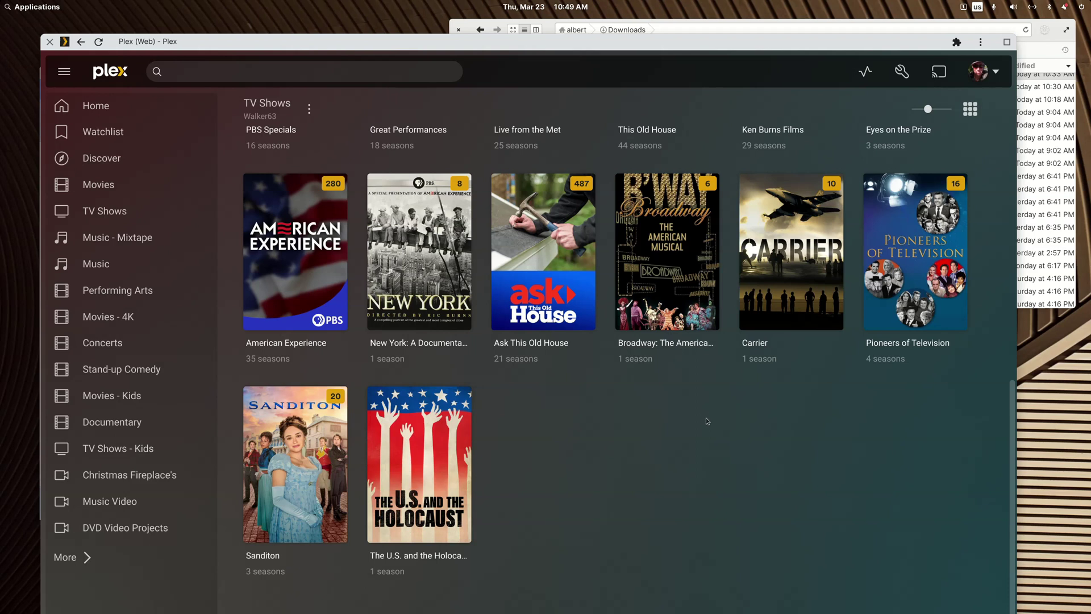
pyautogui.scroll(5, 702, 409)
# Step: Return from the PBS collection to the overview of all TV Shows collections
pyautogui.rightClick(676, 116)
pyautogui.click(689, 126)
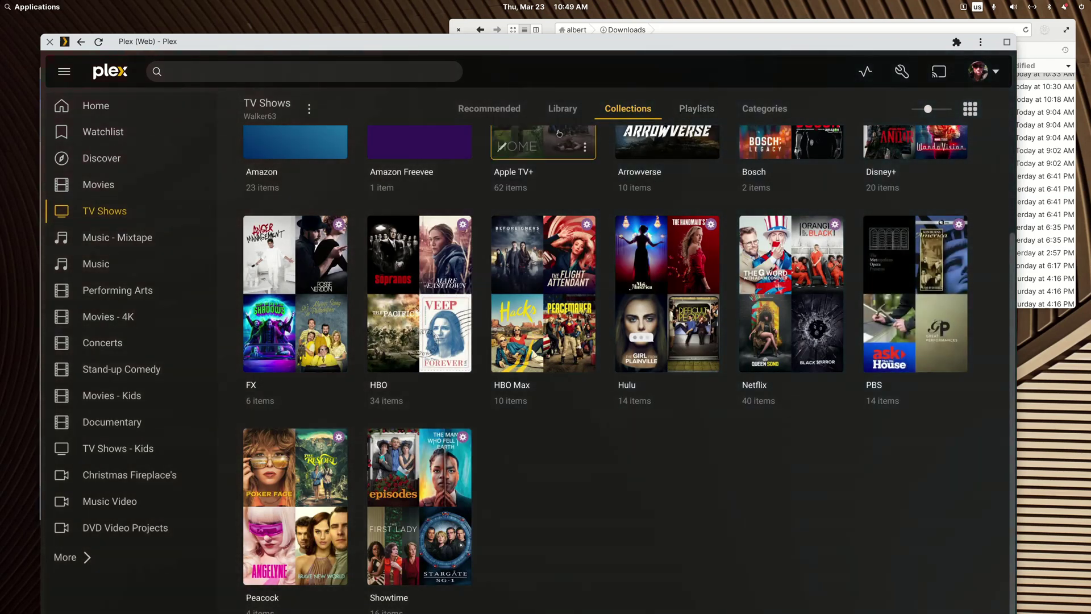
pyautogui.scroll(2, 737, 173)
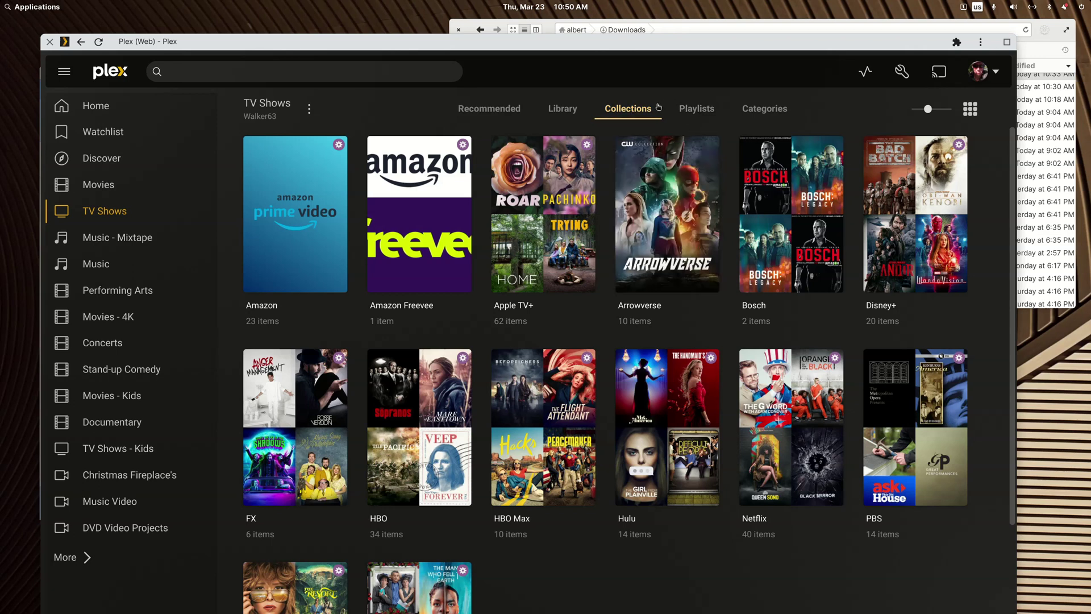
# Step: Begin another smart collection from the TV Shows library and sort its shows by year, oldest first
pyautogui.click(570, 113)
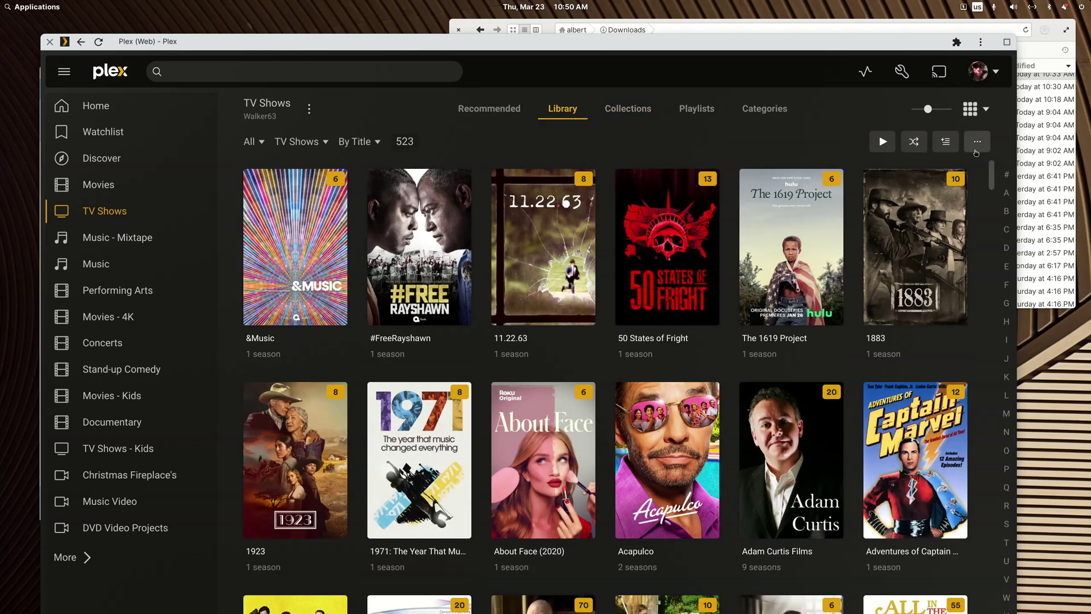
pyautogui.click(945, 142)
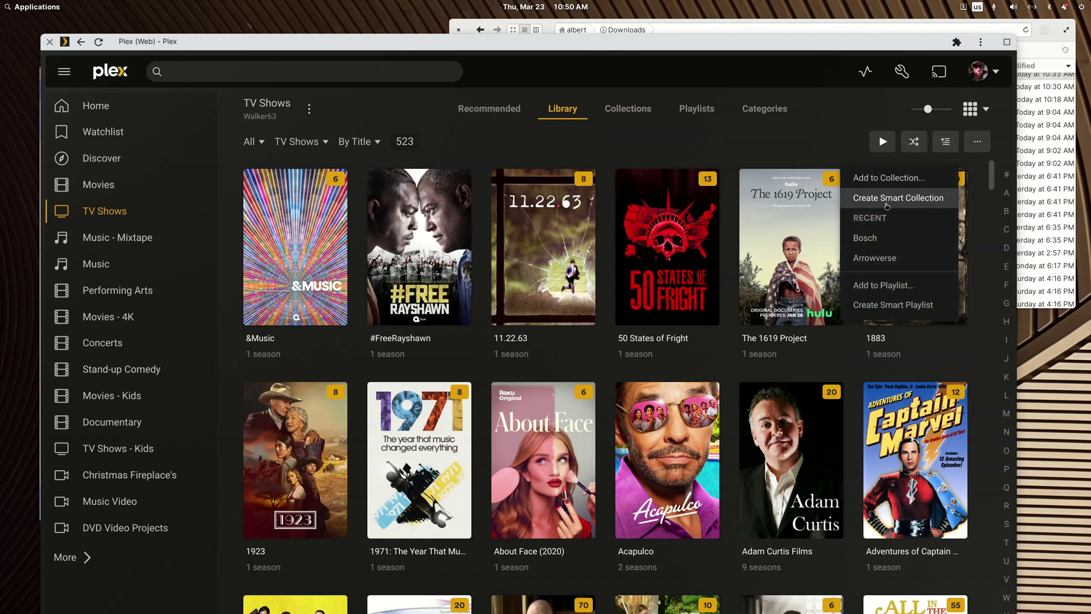
pyautogui.click(885, 205)
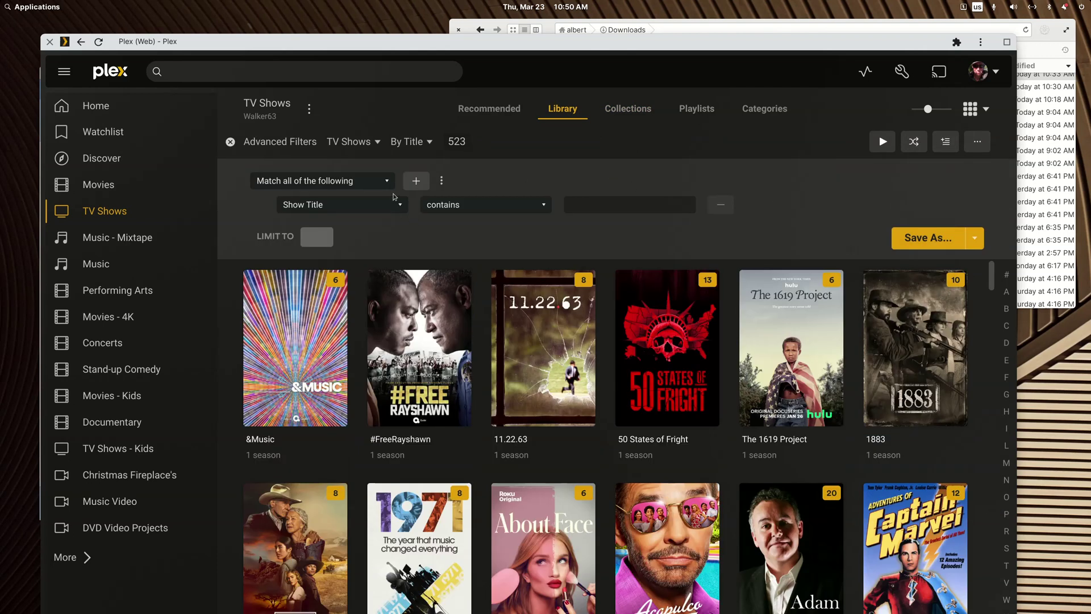
pyautogui.click(420, 146)
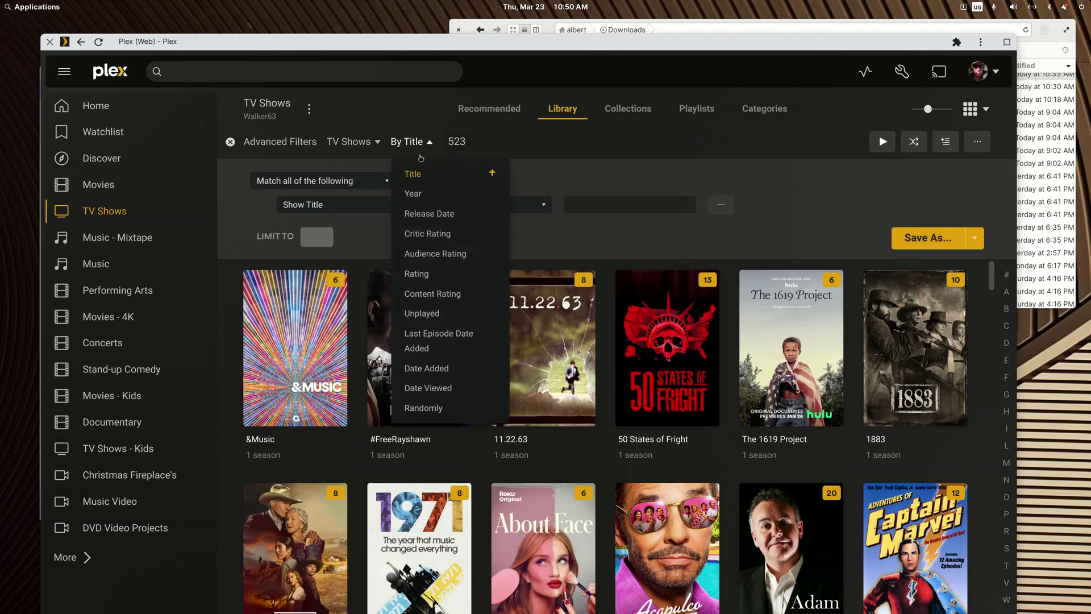
pyautogui.click(420, 193)
pyautogui.click(411, 142)
pyautogui.click(420, 193)
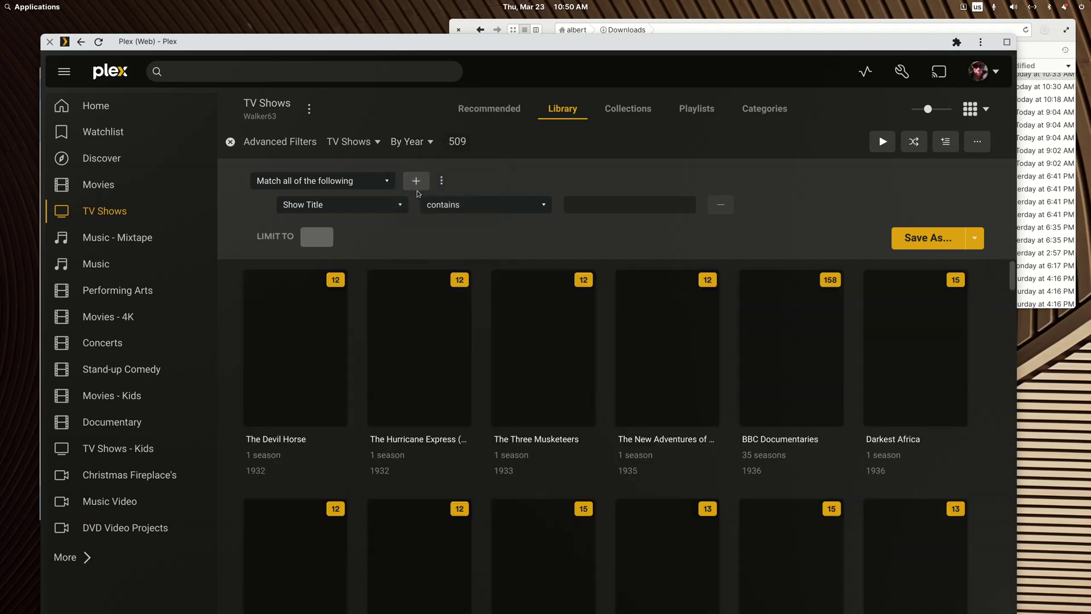
# Step: Look through the available filter fields and filter the TV shows to those whose Country is United Kingdom
pyautogui.click(400, 205)
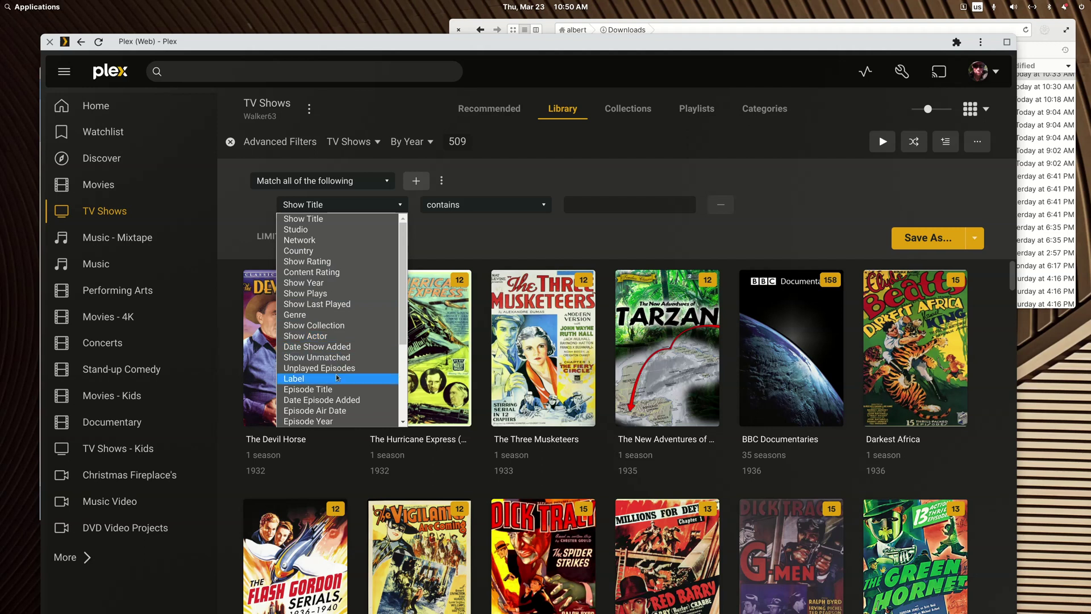
pyautogui.scroll(-3, 337, 377)
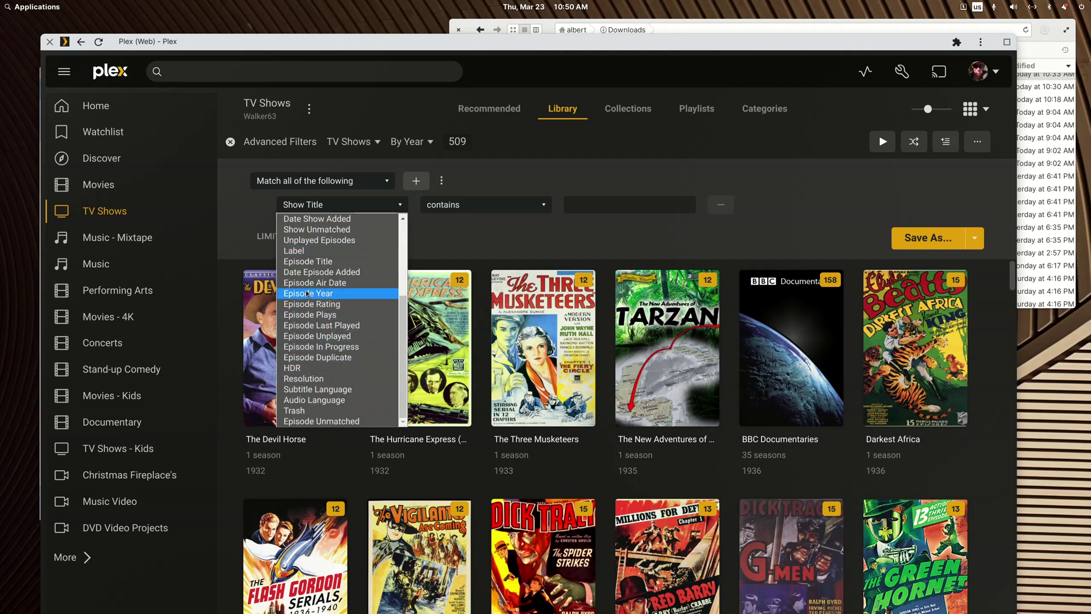
pyautogui.scroll(2, 310, 292)
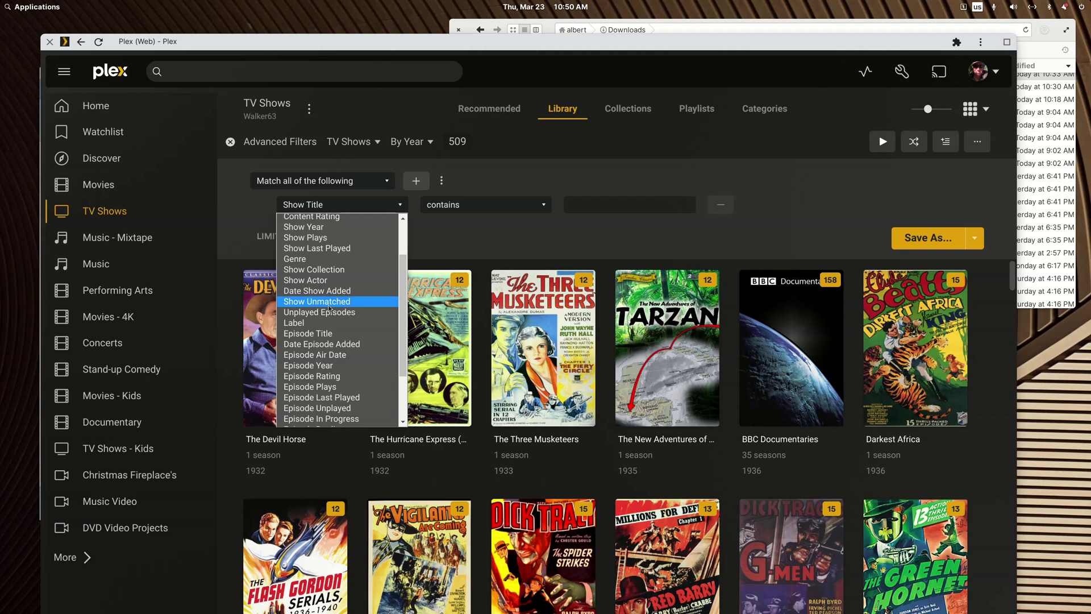
pyautogui.scroll(2, 329, 308)
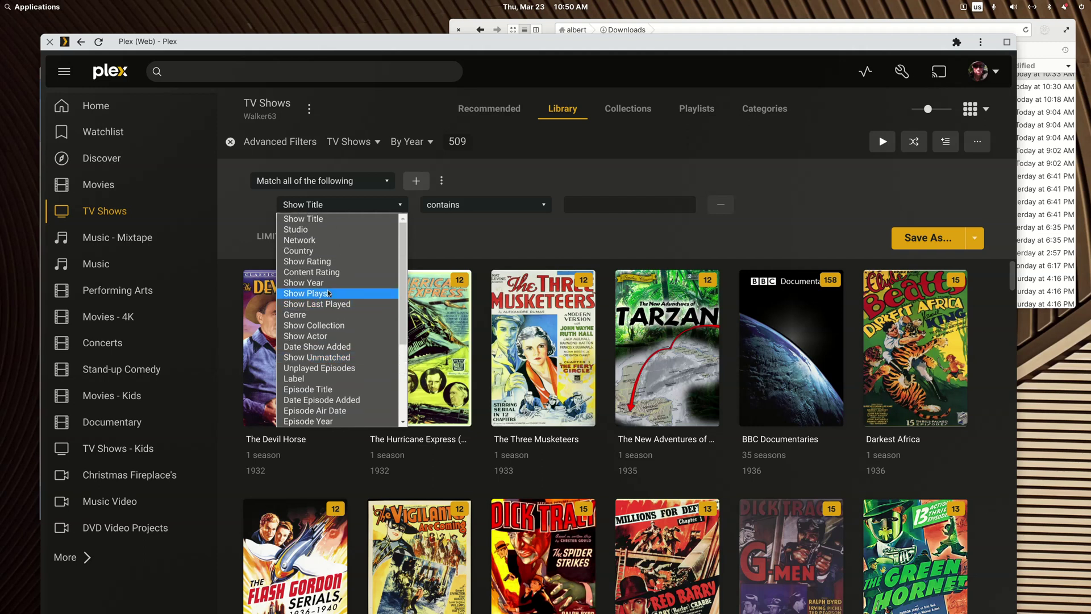
pyautogui.click(311, 255)
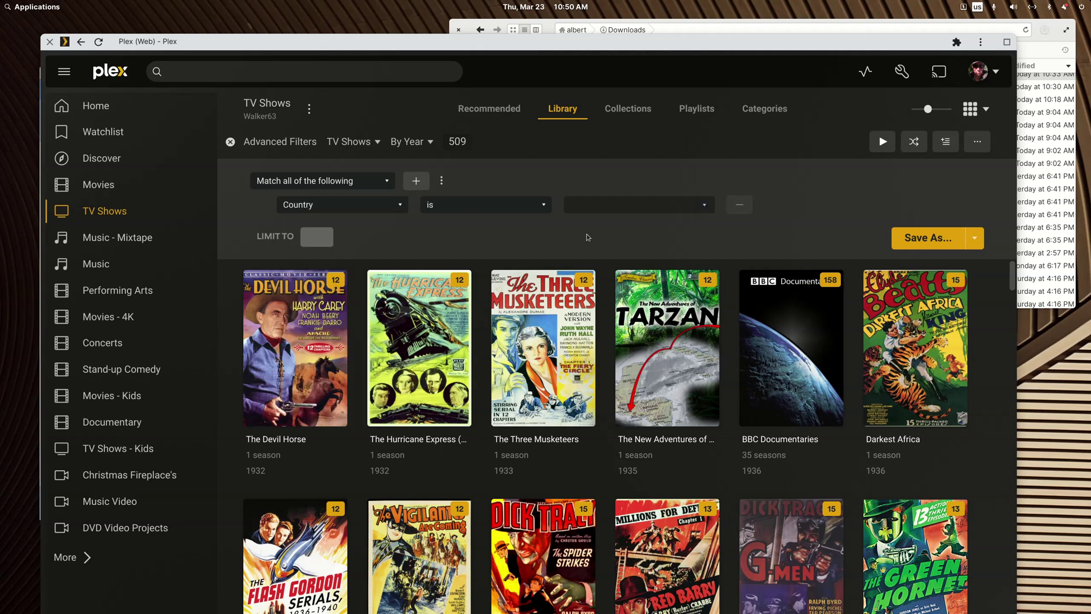
pyautogui.click(706, 207)
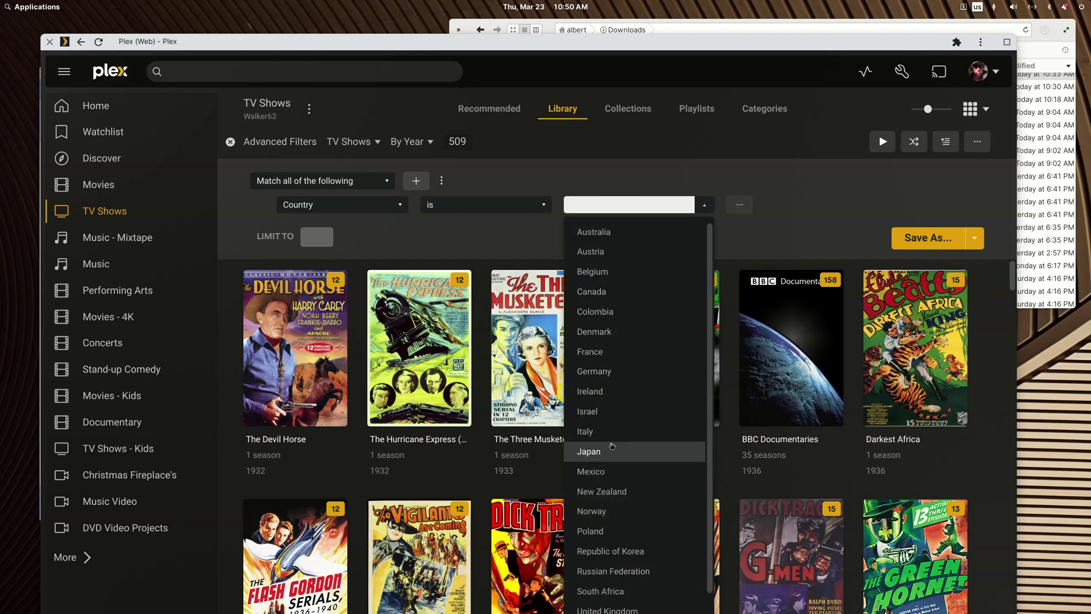
pyautogui.scroll(-1, 631, 335)
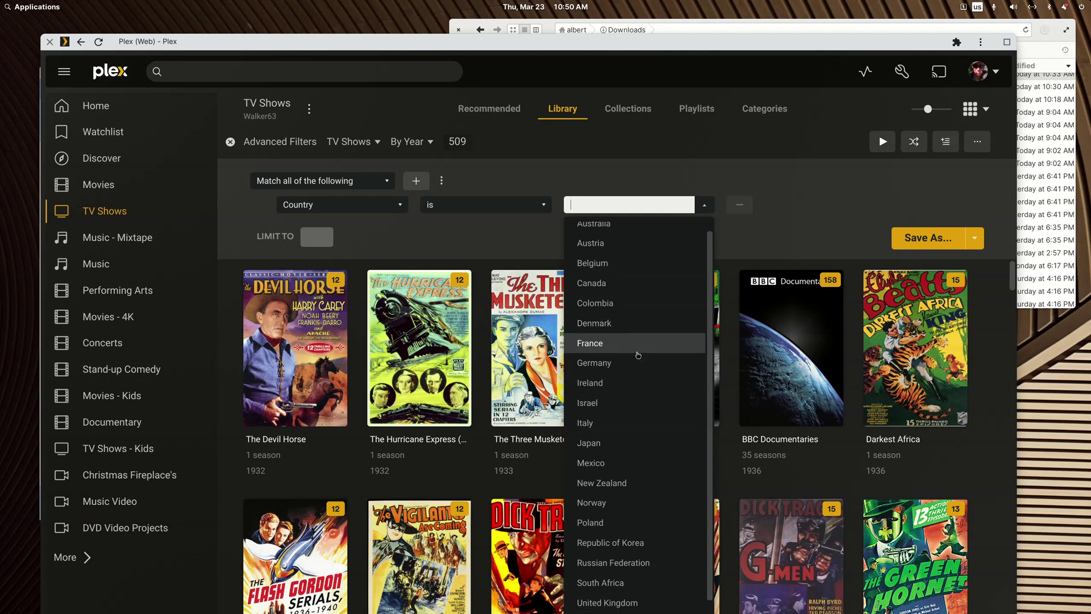
pyautogui.click(639, 589)
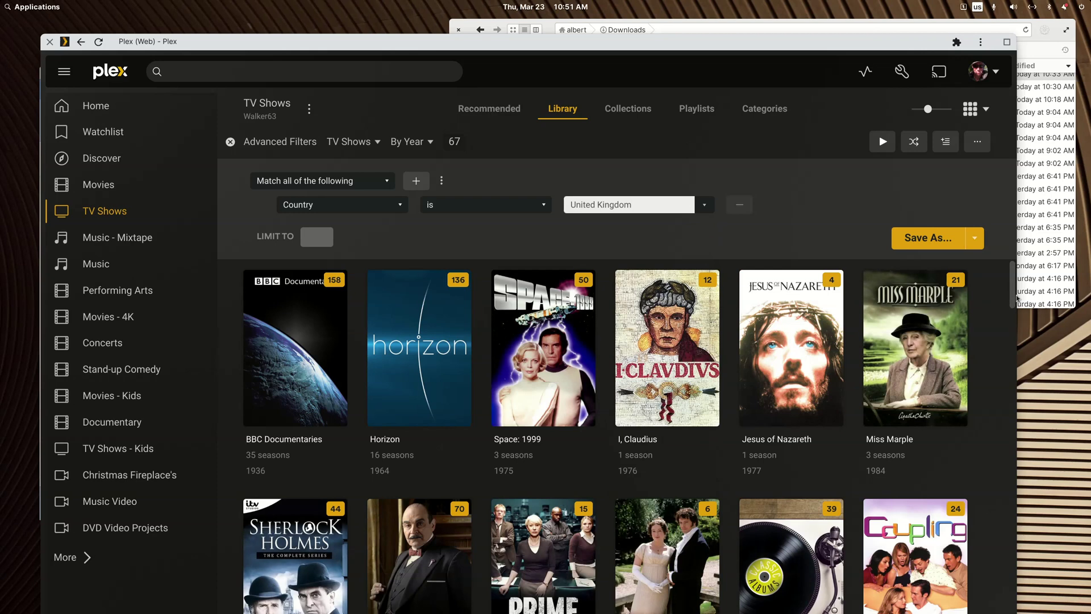
pyautogui.moveTo(1013, 306); pyautogui.dragTo(1016, 227)
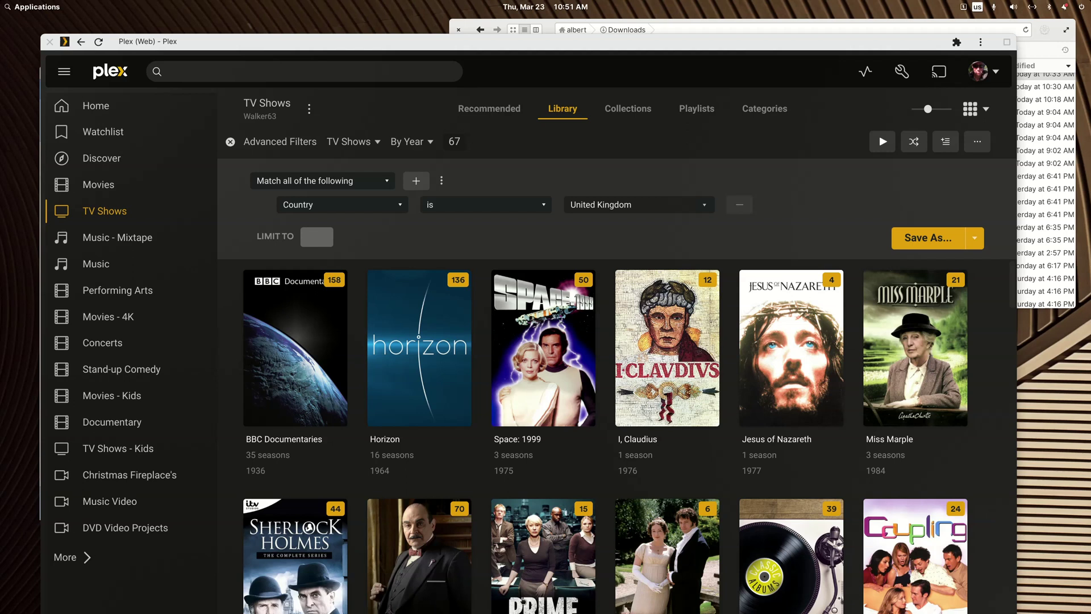
pyautogui.moveTo(523, 605)
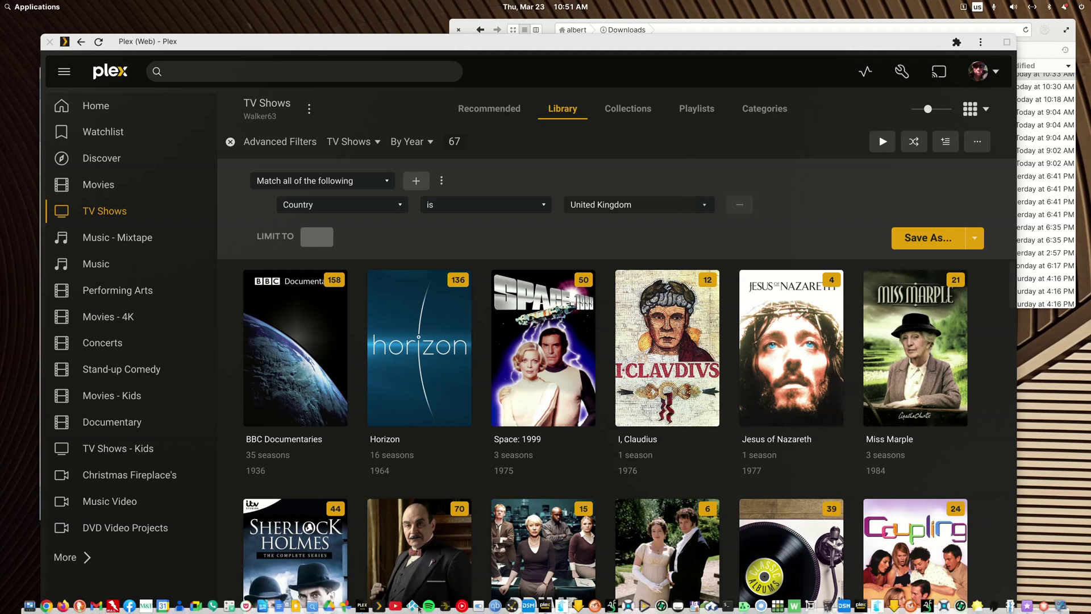
pyautogui.moveTo(873, 544)
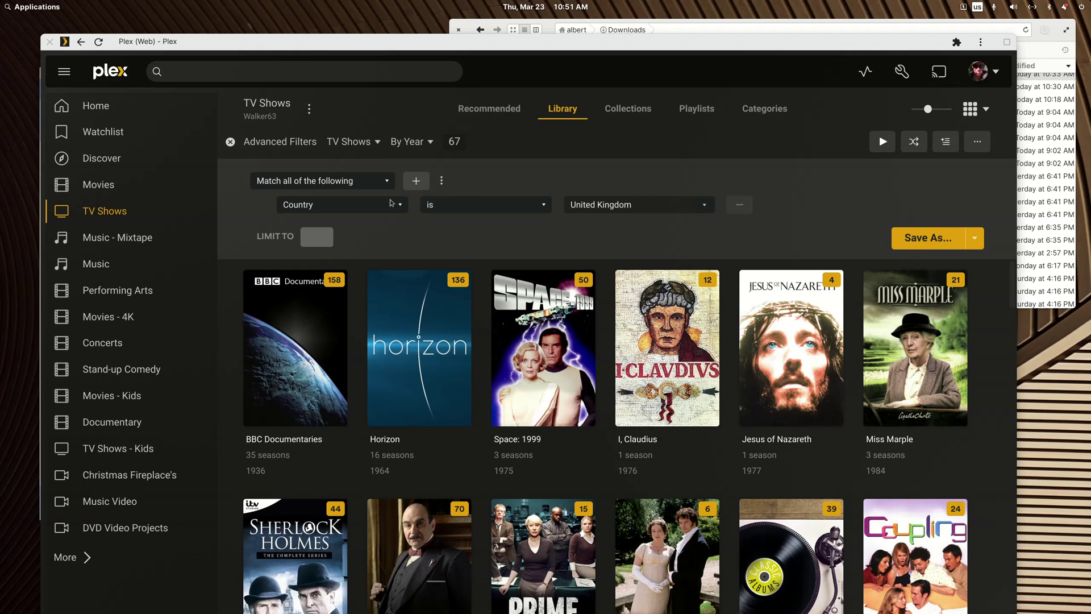
pyautogui.click(386, 184)
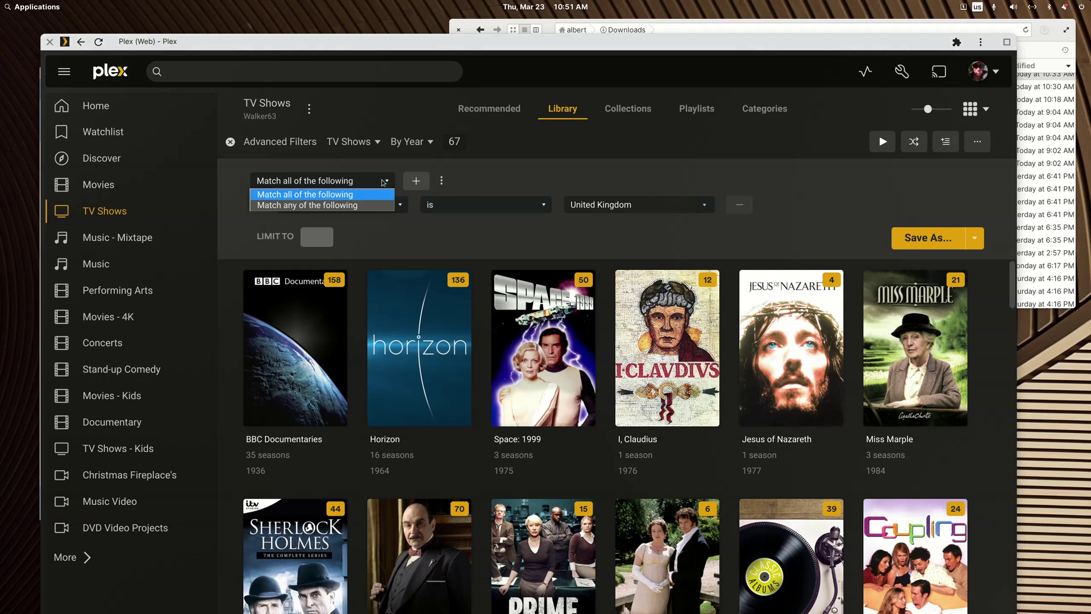
pyautogui.click(510, 179)
# Step: Sort the British shows by Audience Rating and look through the ranked list
pyautogui.click(418, 143)
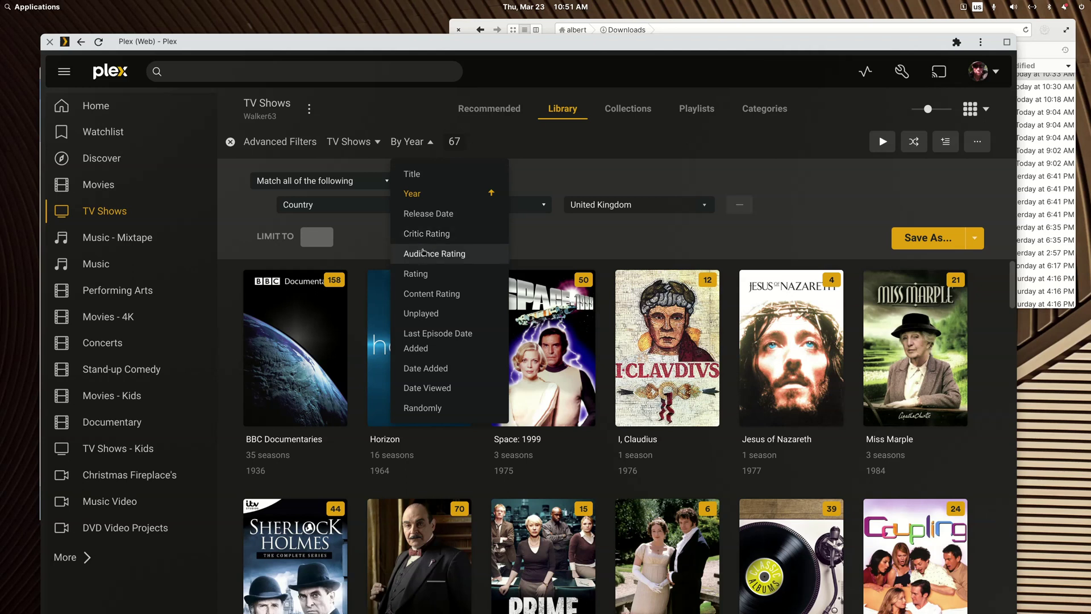
pyautogui.click(424, 254)
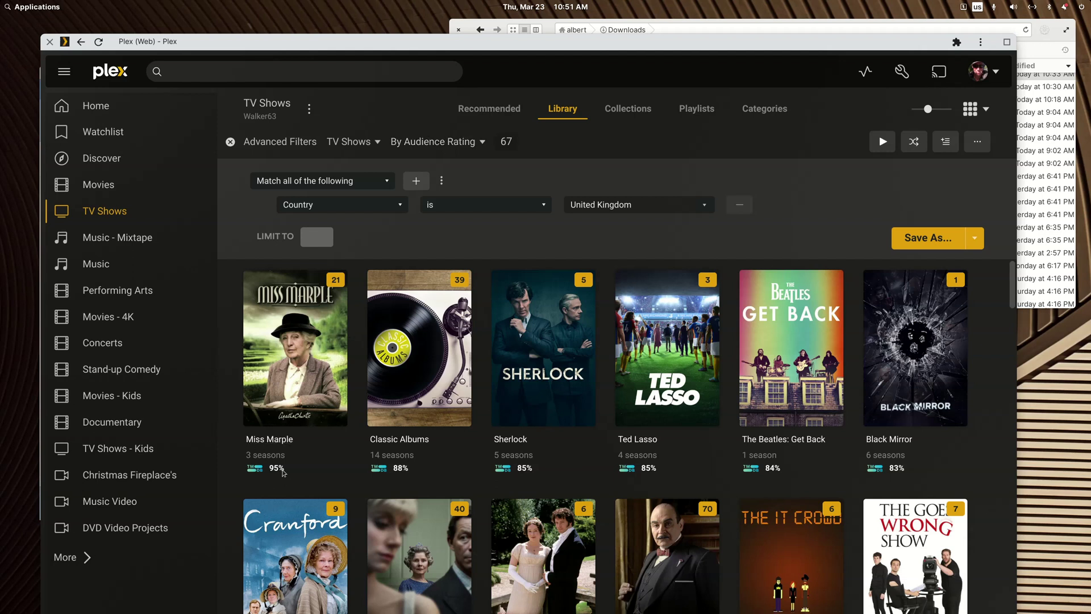
pyautogui.scroll(-6, 404, 496)
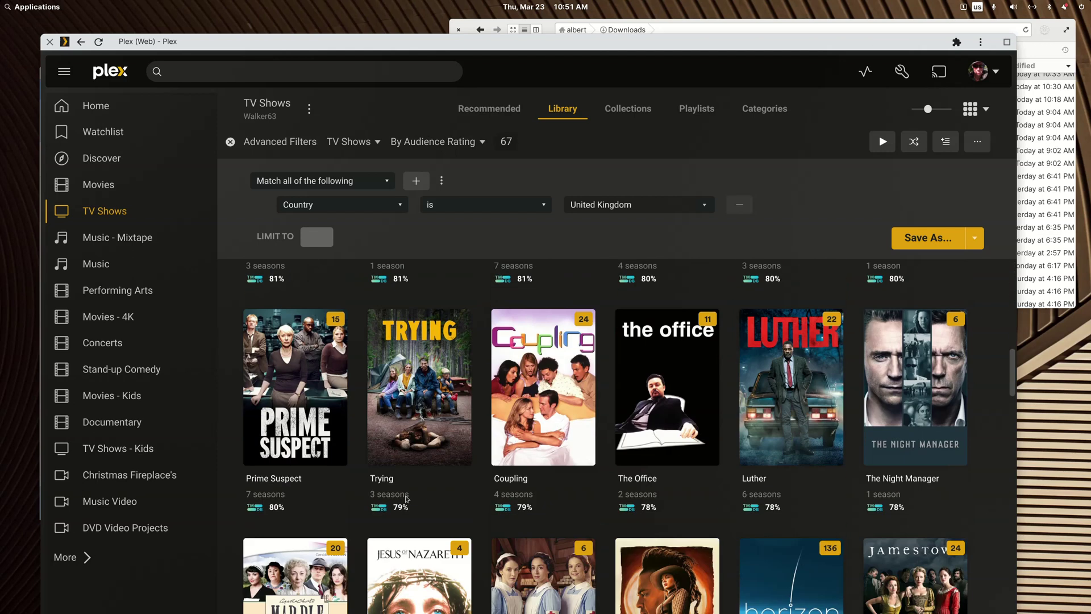
pyautogui.scroll(-12, 407, 499)
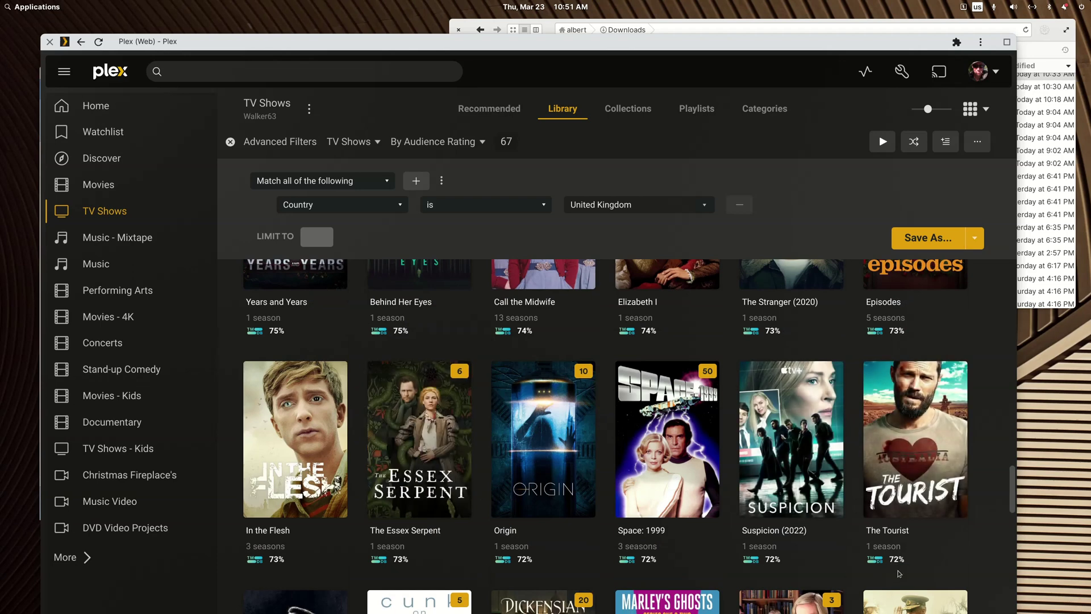
pyautogui.scroll(-3, 899, 574)
pyautogui.scroll(15, 561, 350)
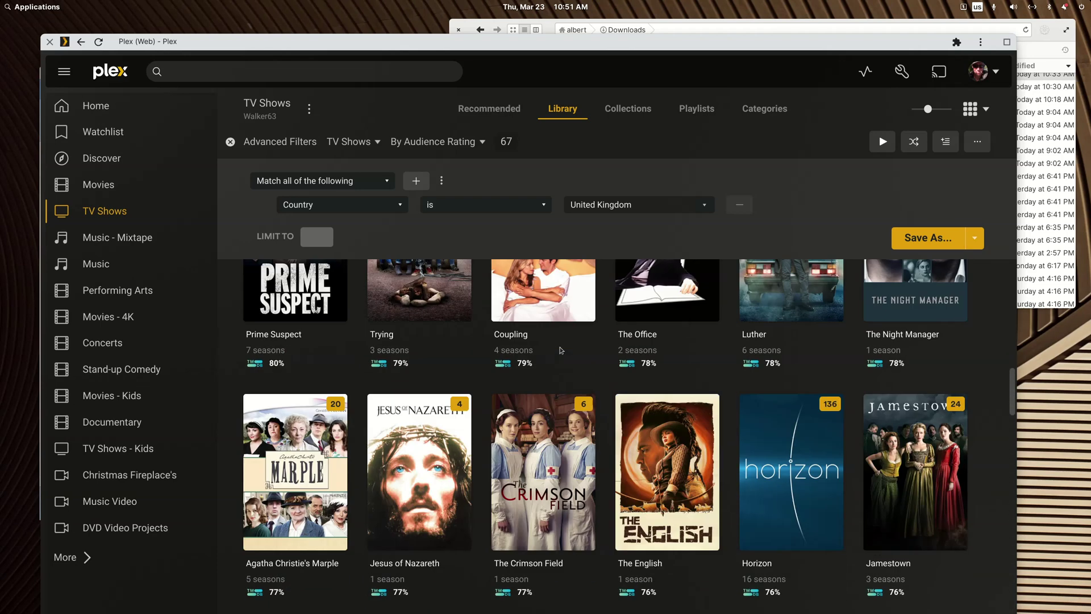
pyautogui.scroll(10, 560, 350)
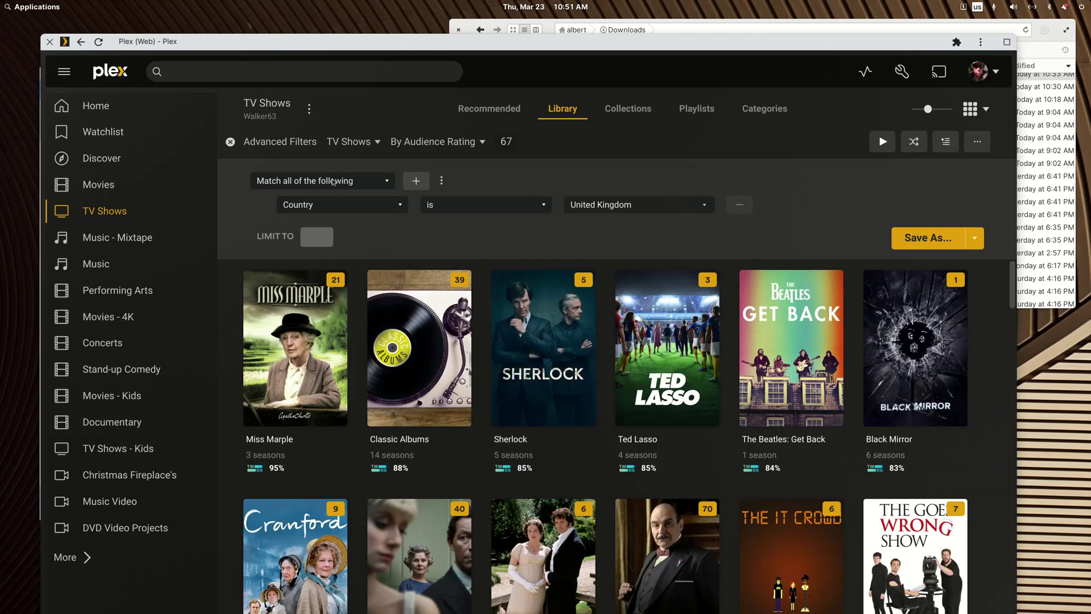
# Step: Limit the filtered shows to 50 and save them as a smart collection named British - Top 50
pyautogui.click(316, 241)
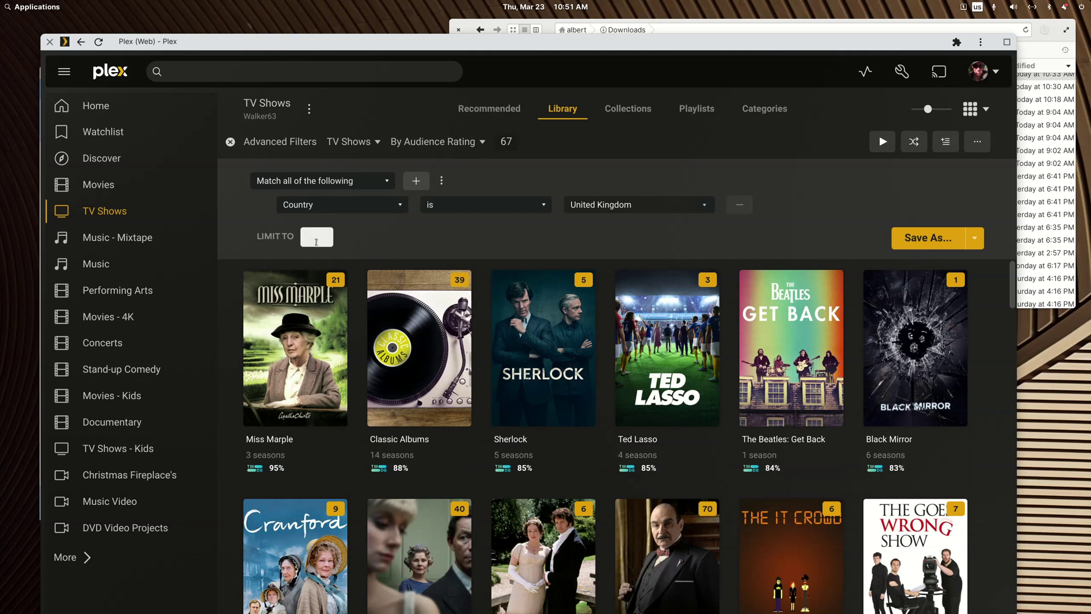
pyautogui.write('50')
pyautogui.click(928, 238)
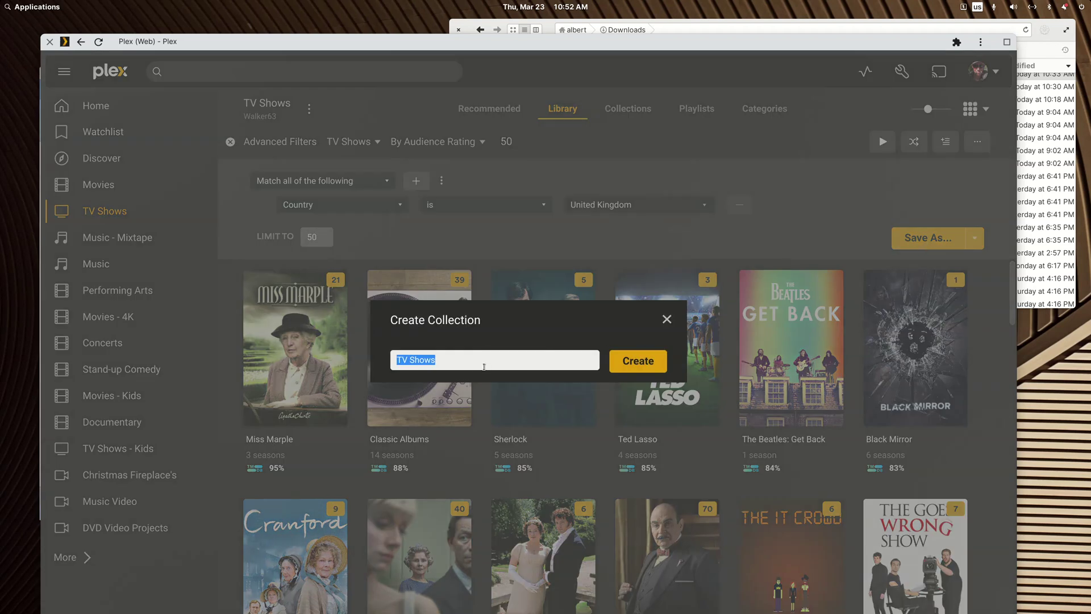
pyautogui.write('British')
pyautogui.press('Left')
pyautogui.press('Left')
pyautogui.write('- Top 50')
pyautogui.click(657, 360)
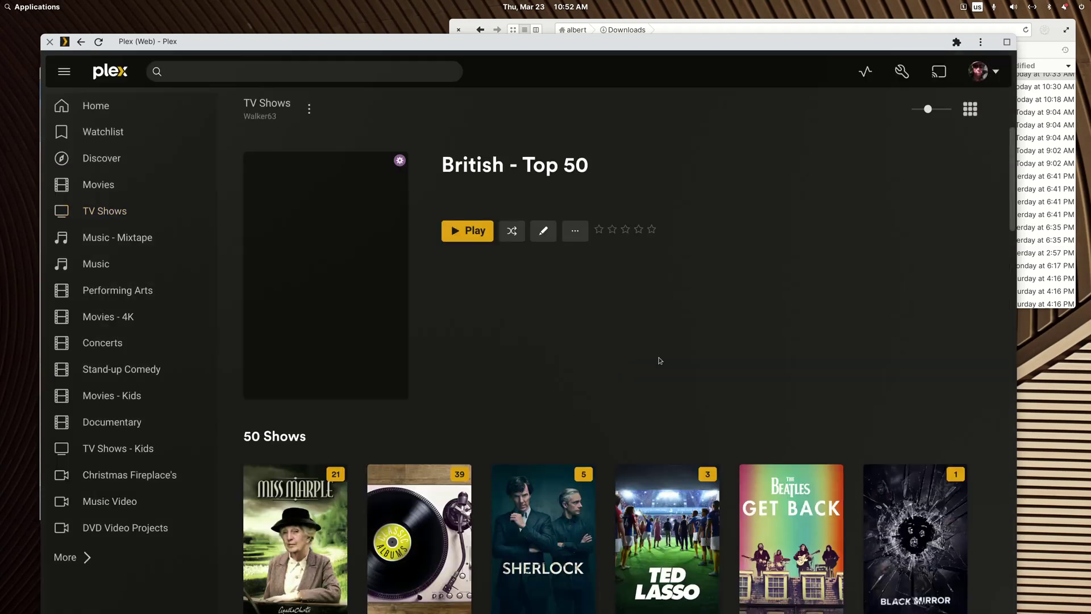
# Step: Return to the TV Shows collections and open the filters of the British - Top 50 collection for editing
pyautogui.rightClick(602, 118)
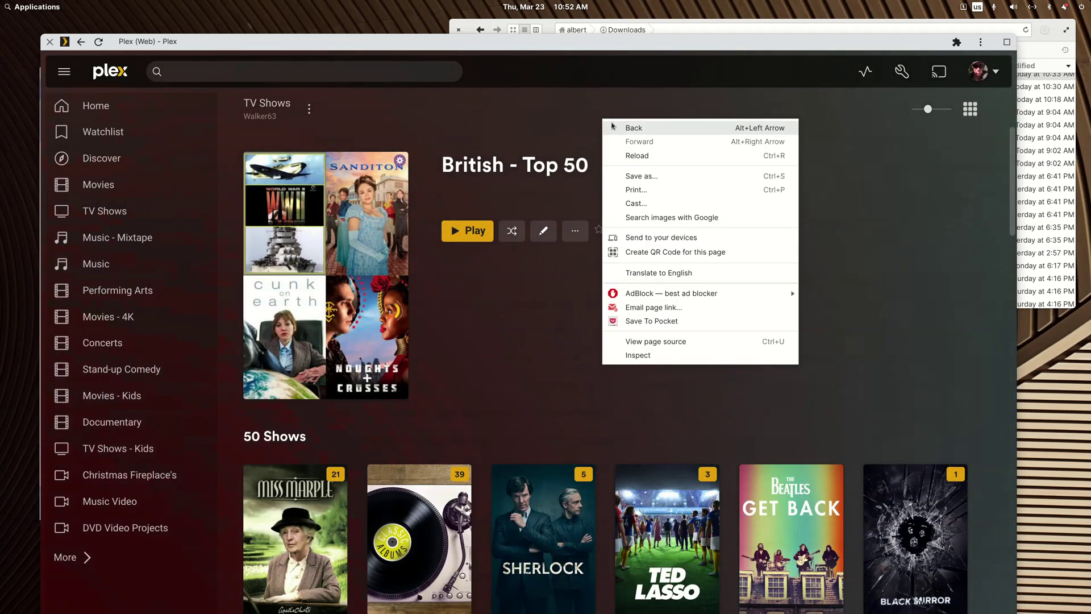
pyautogui.click(616, 127)
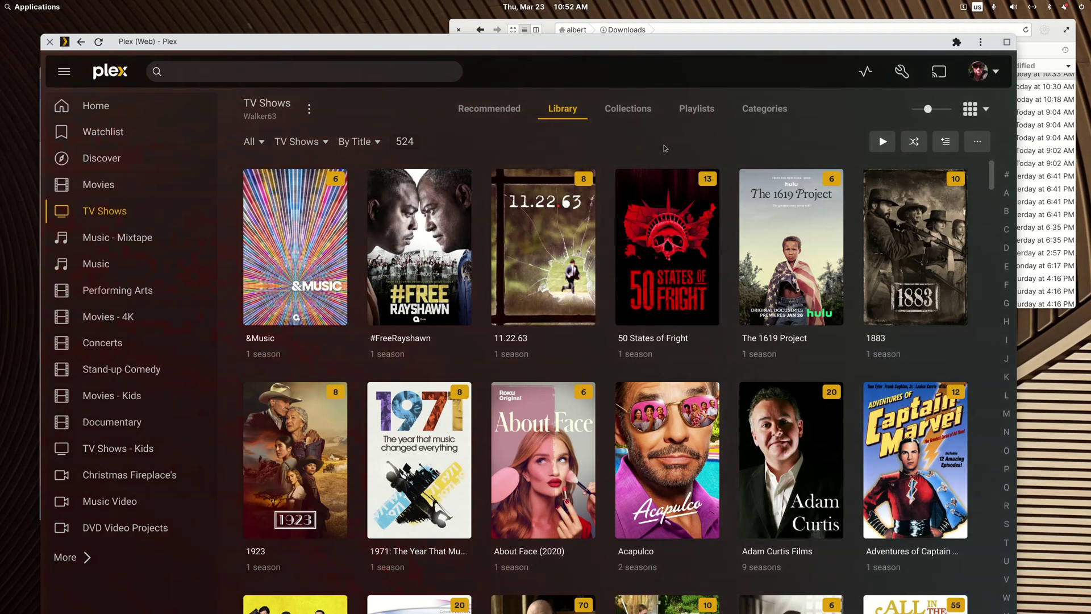
pyautogui.click(628, 108)
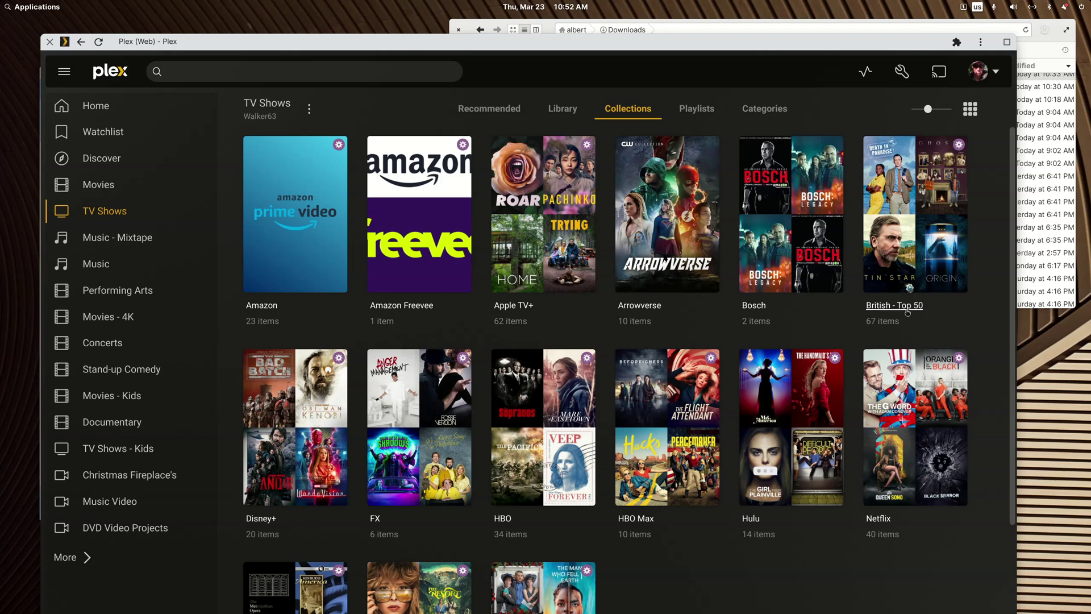
pyautogui.moveTo(948, 261)
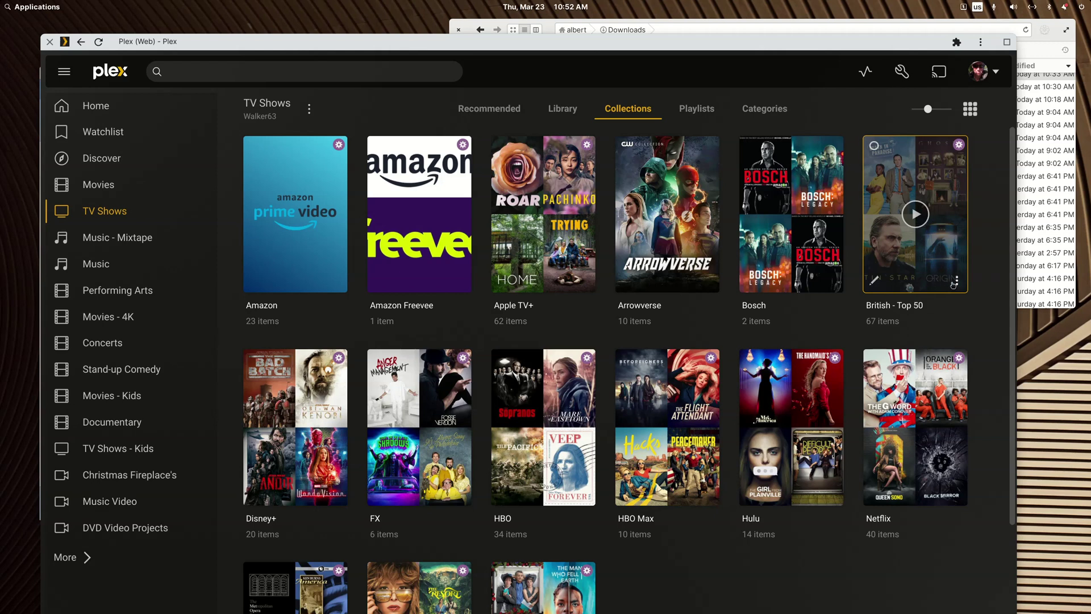
pyautogui.click(960, 283)
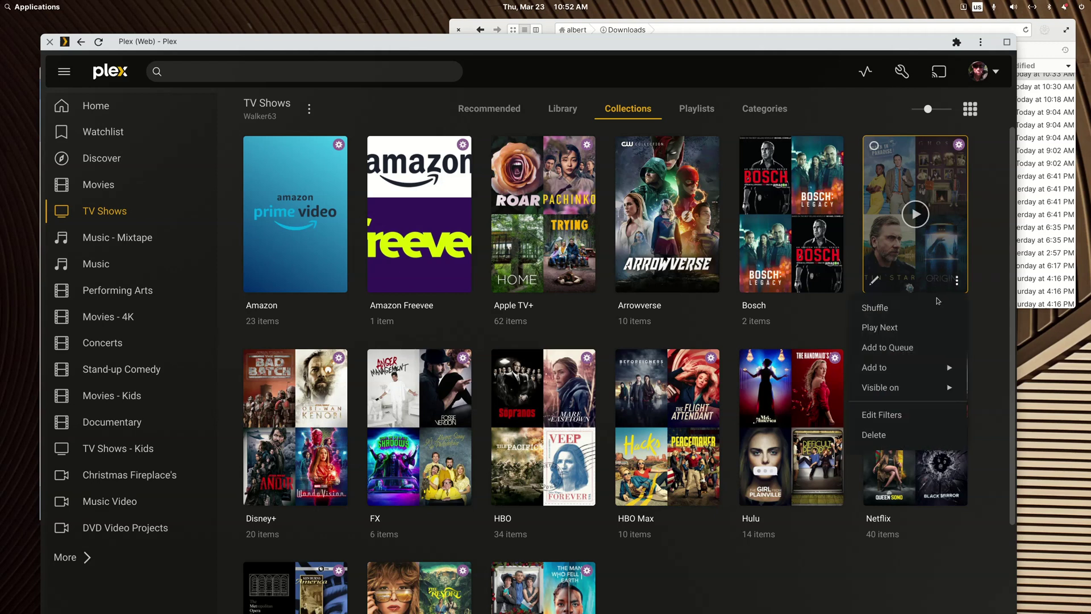
pyautogui.click(880, 420)
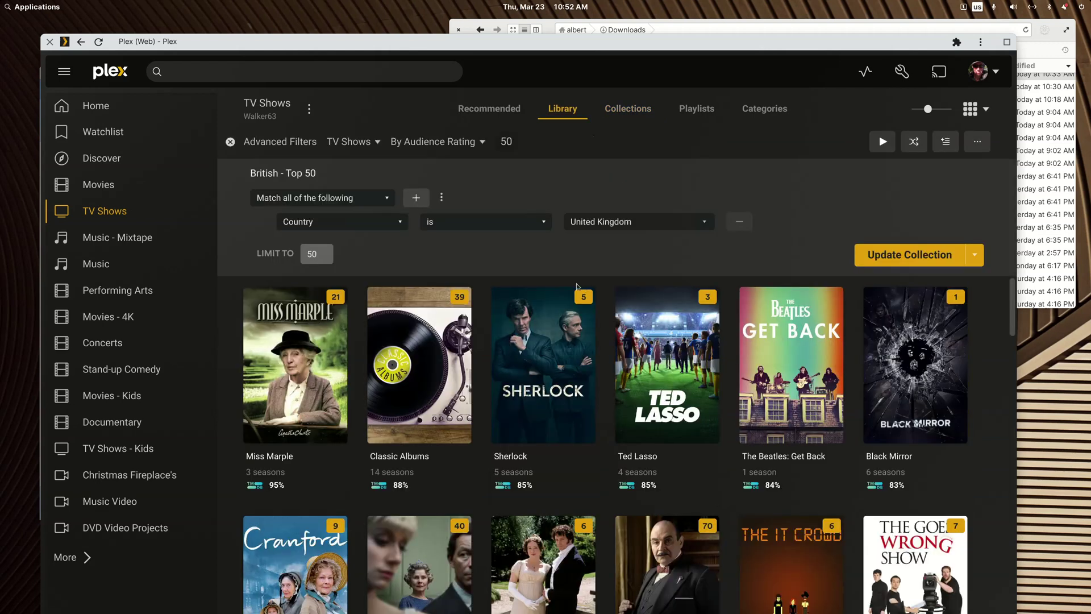
# Step: Sort the British shows by year, oldest first, and clear the limit on the number of shows
pyautogui.click(438, 142)
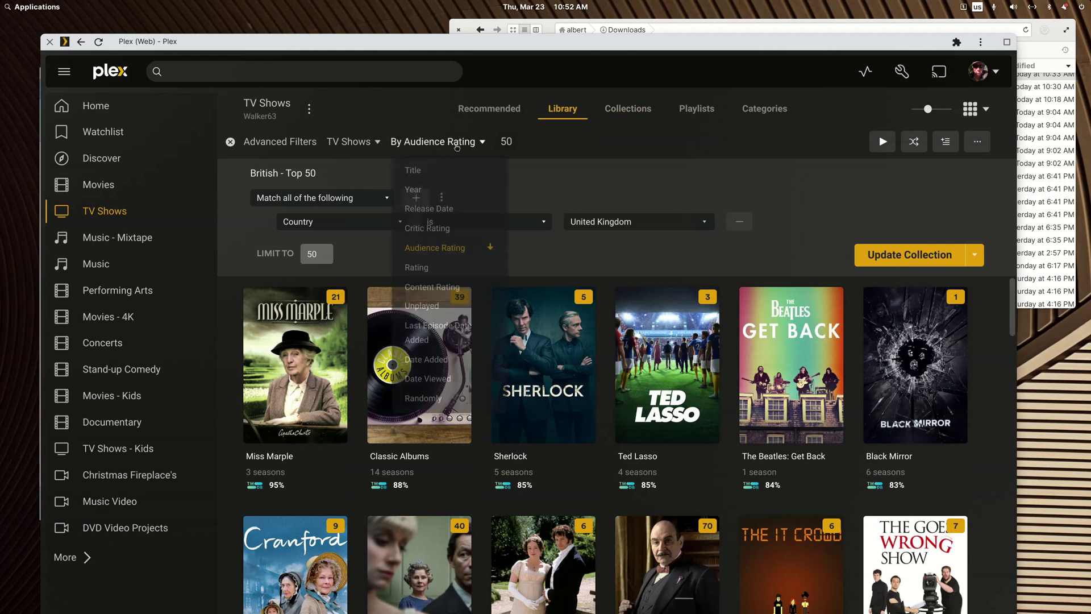
pyautogui.click(415, 193)
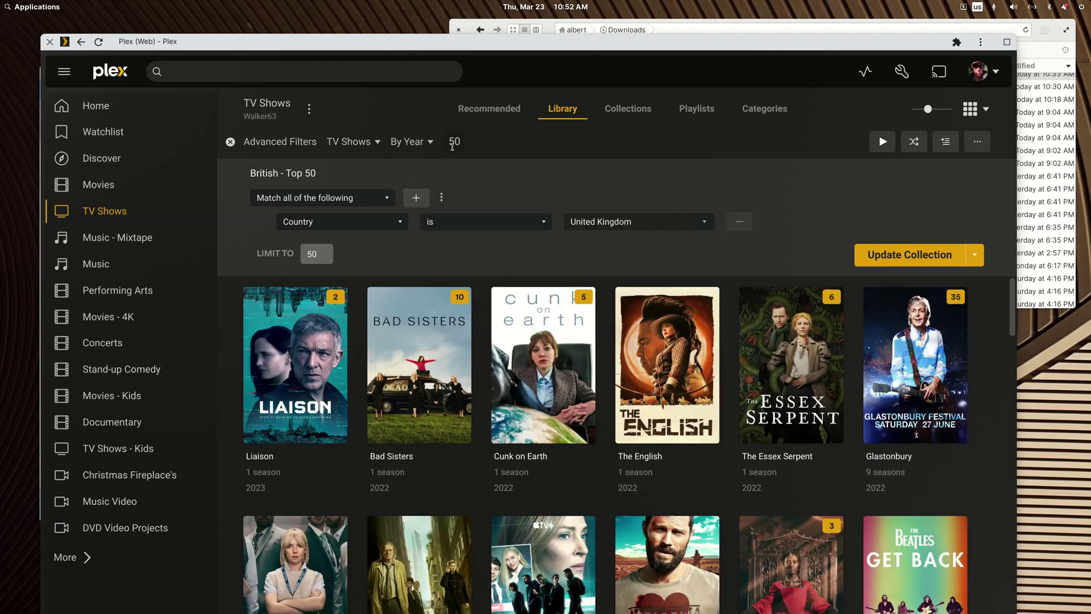
pyautogui.click(433, 148)
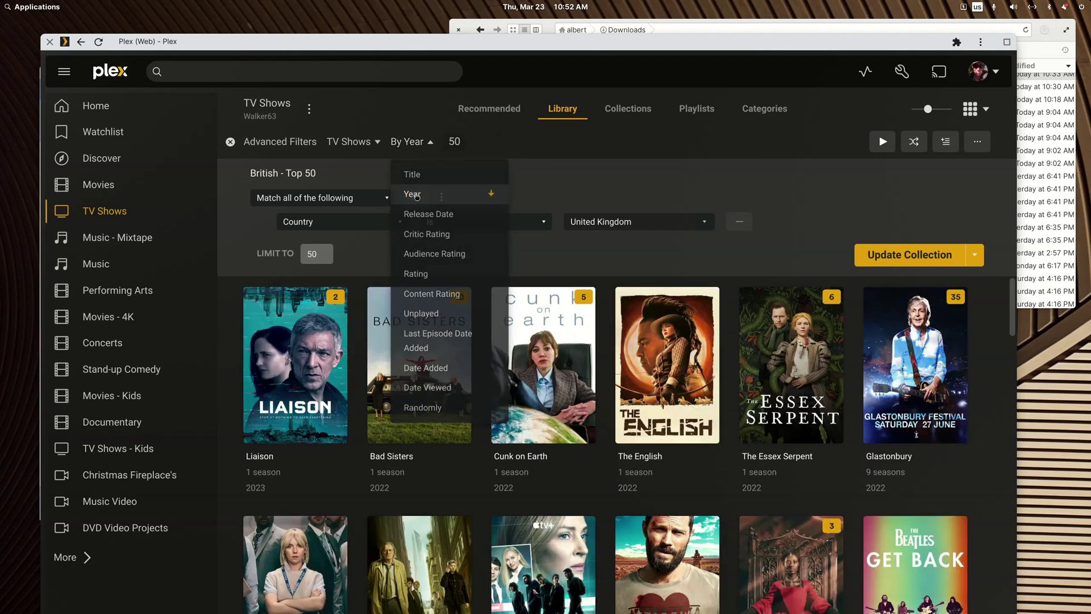
pyautogui.click(414, 191)
pyautogui.doubleClick(321, 255)
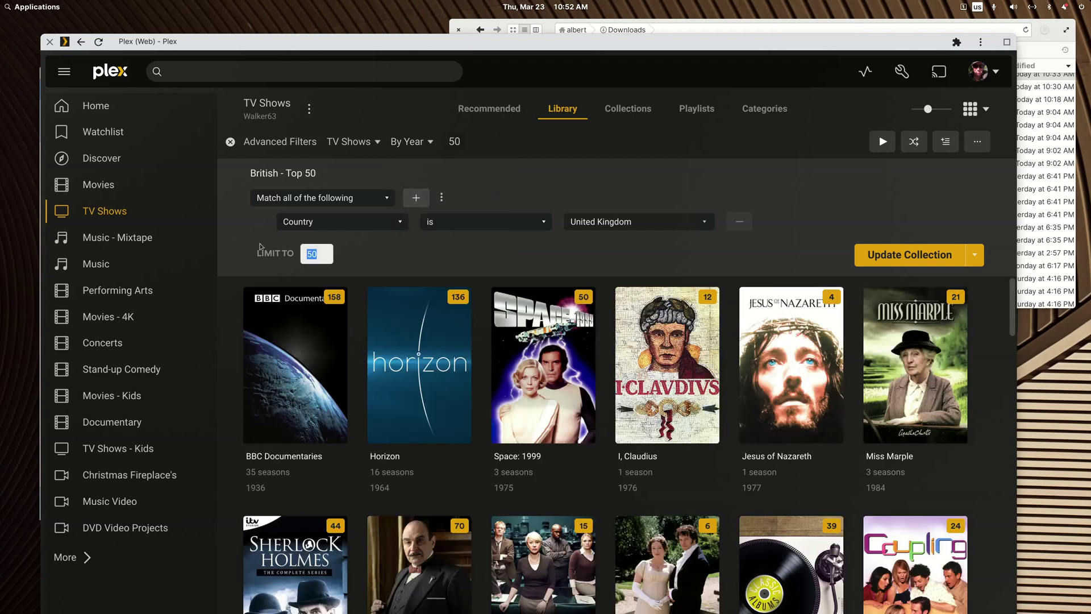
pyautogui.press('BackSpace')
# Step: Save the modified filter as a new smart collection named British TV Shows
pyautogui.click(974, 256)
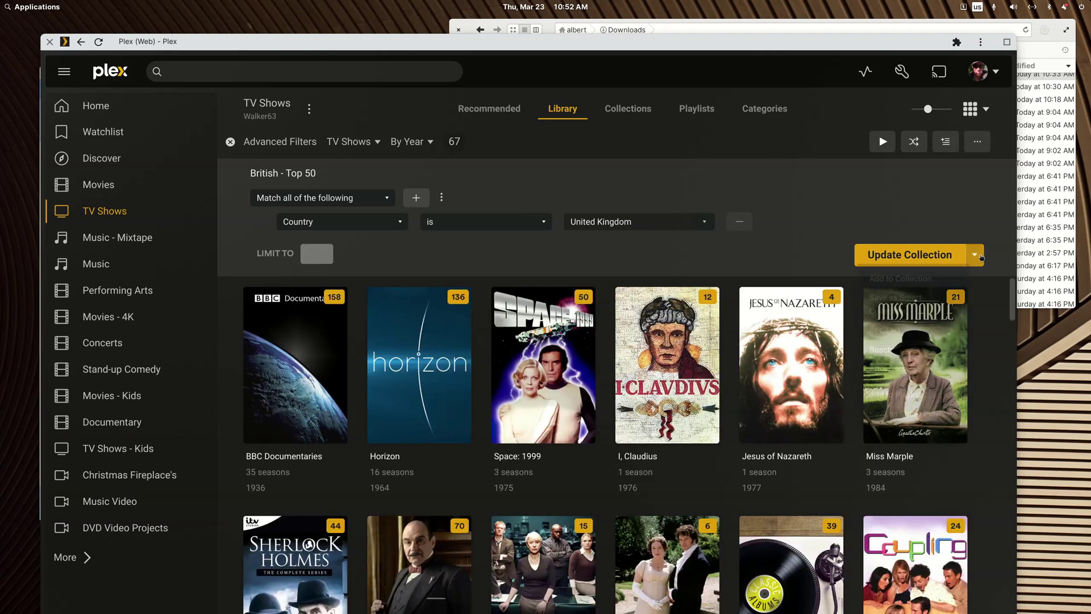
pyautogui.click(903, 311)
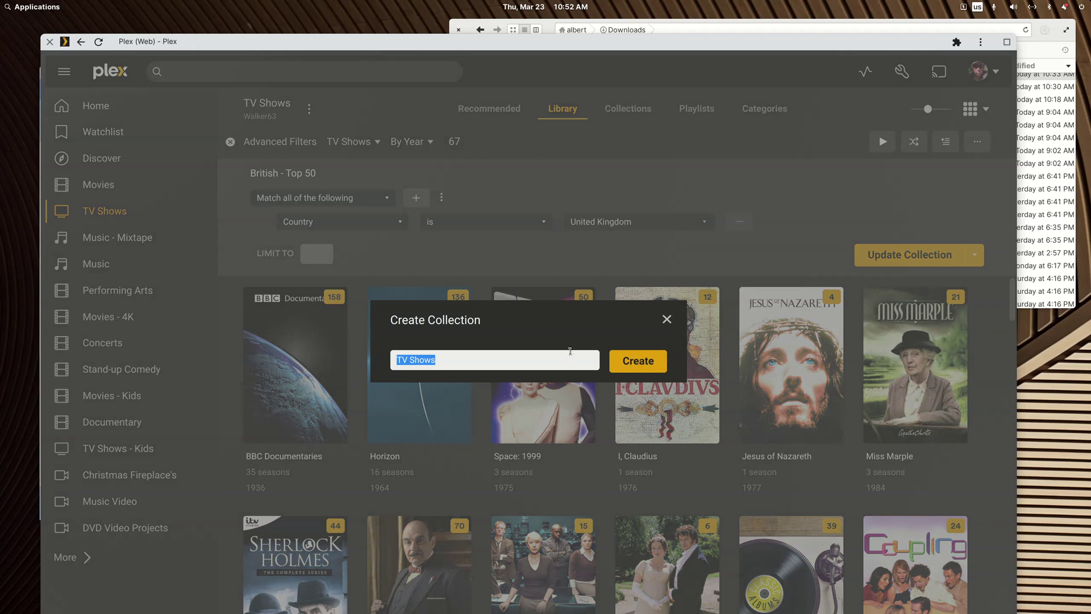
pyautogui.write('British TV Shows')
pyautogui.click(628, 361)
# Step: Return to the TV Shows collections and delete the British - Top 50 collection
pyautogui.rightClick(400, 117)
pyautogui.click(415, 125)
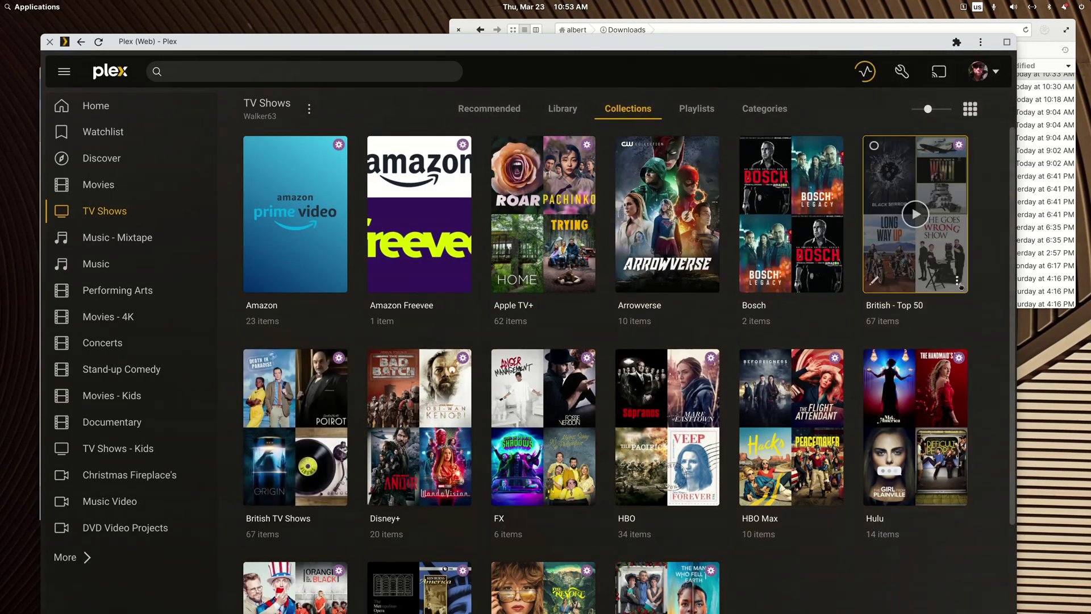
pyautogui.click(958, 279)
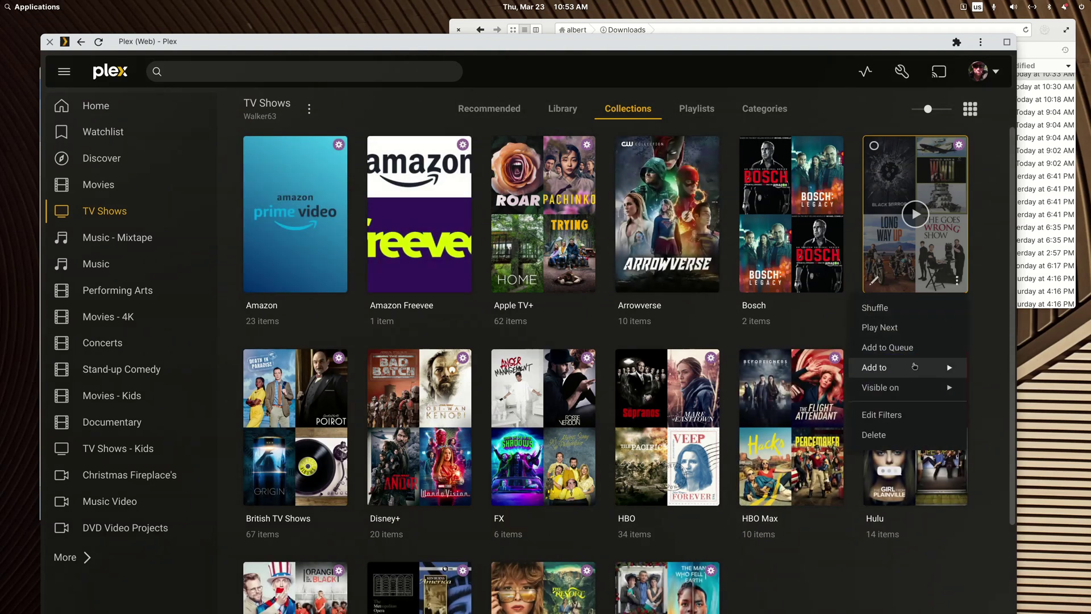
pyautogui.click(878, 434)
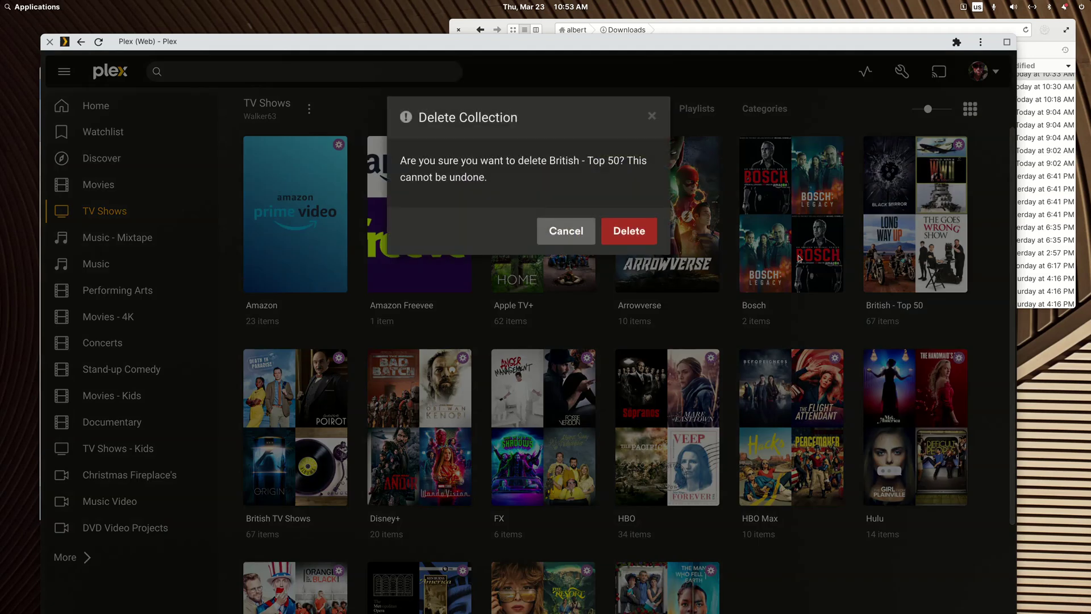
pyautogui.click(648, 237)
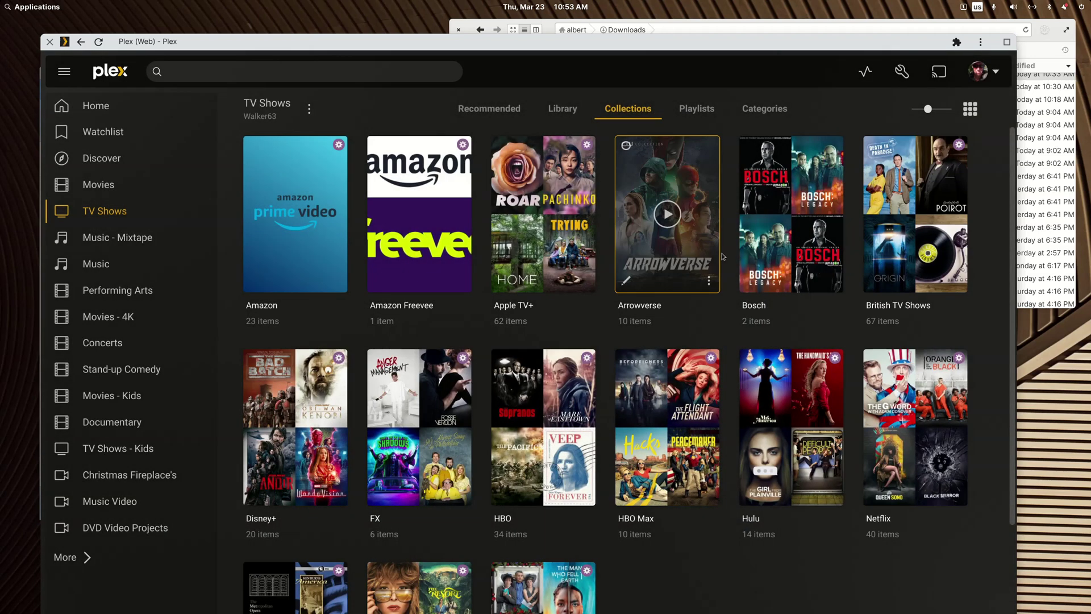
# Step: Open the British TV Shows collection and look through its shows to examine their order by year
pyautogui.click(953, 182)
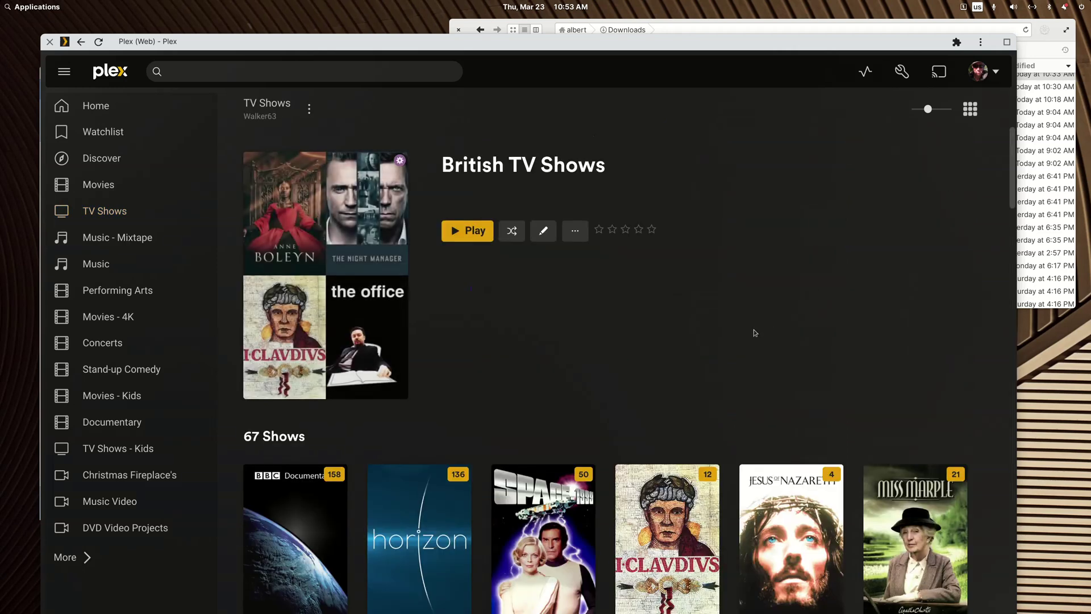
pyautogui.scroll(-20, 754, 333)
pyautogui.scroll(-10, 754, 332)
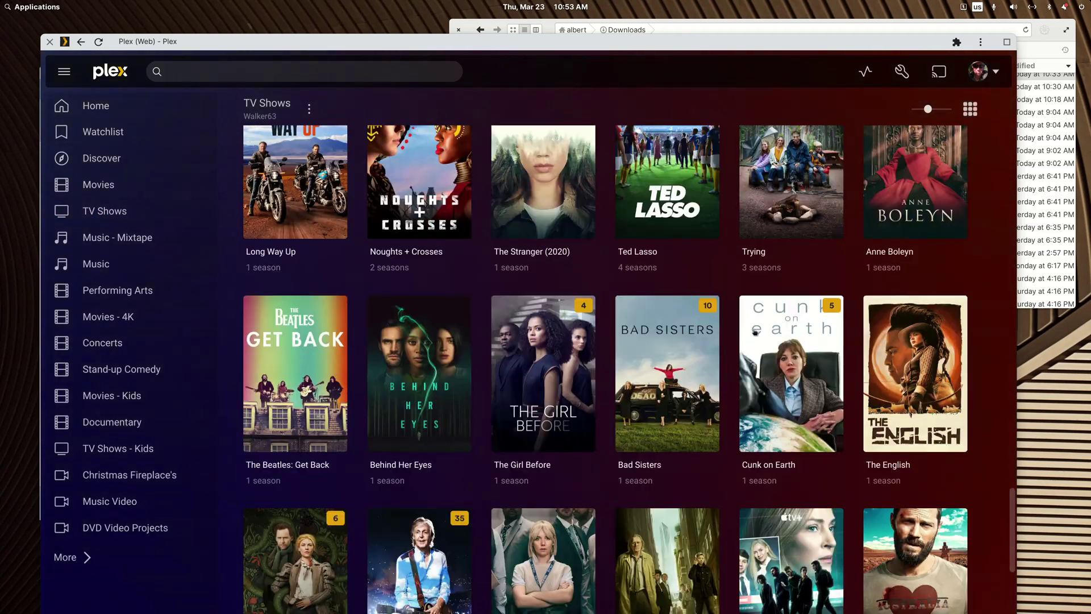
pyautogui.scroll(15, 841, 488)
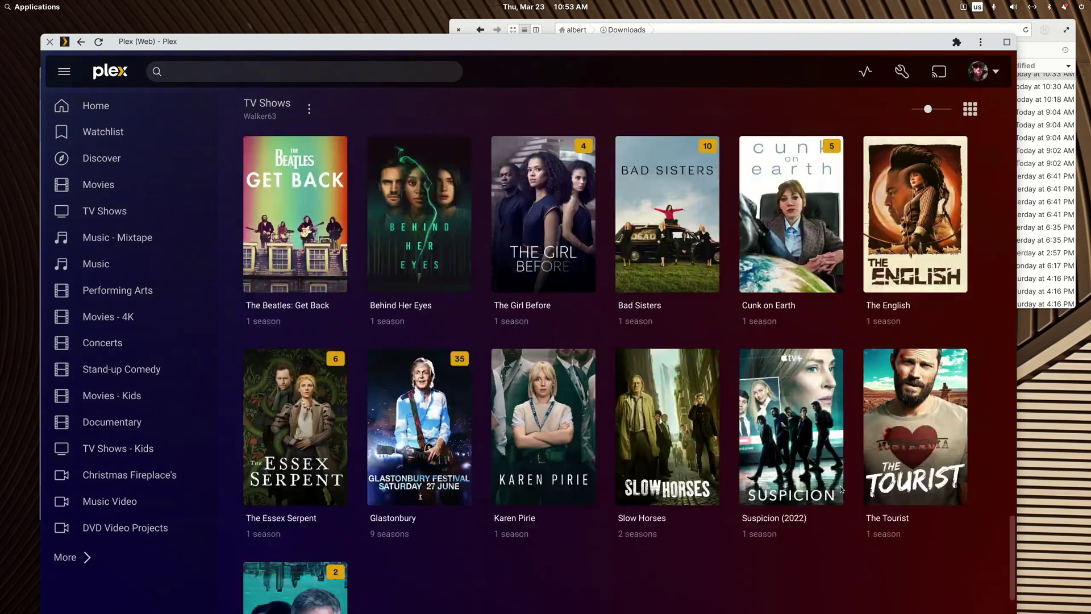
pyautogui.scroll(3, 847, 466)
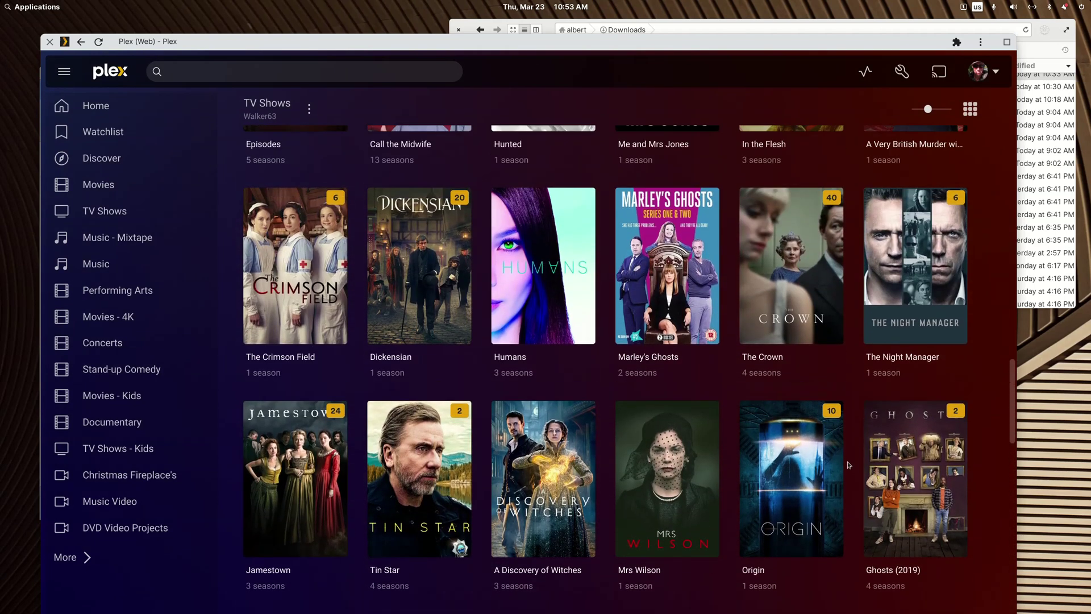
pyautogui.scroll(6, 849, 465)
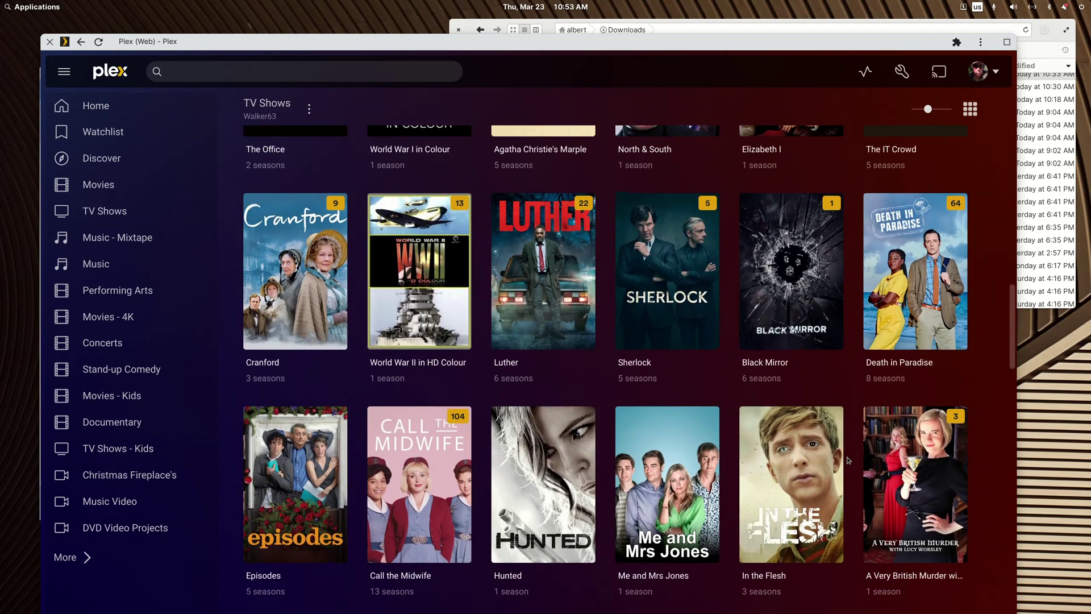
pyautogui.scroll(5, 849, 460)
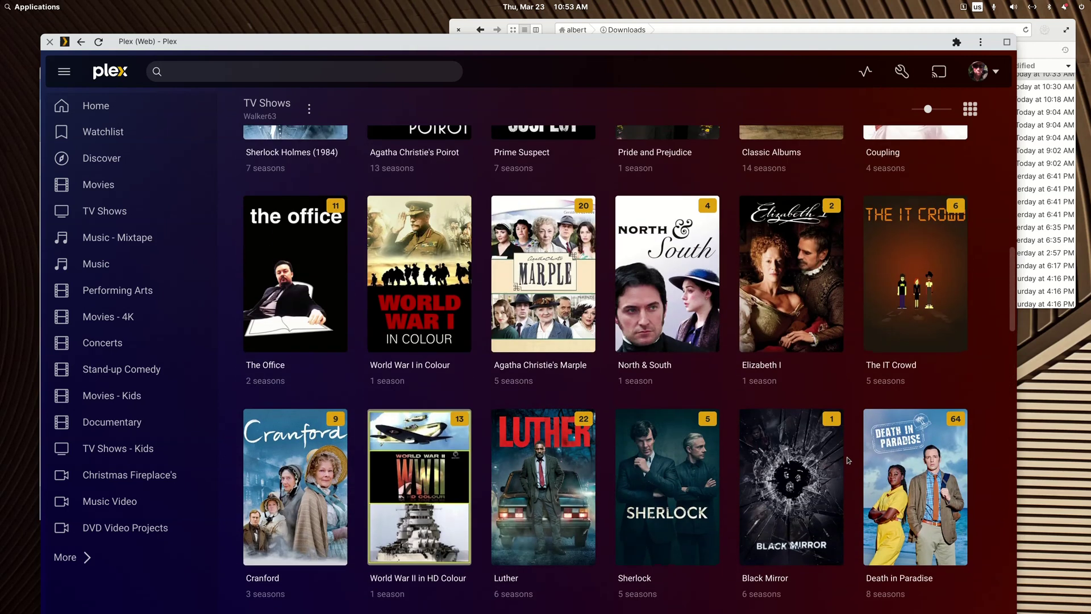
pyautogui.scroll(1, 847, 456)
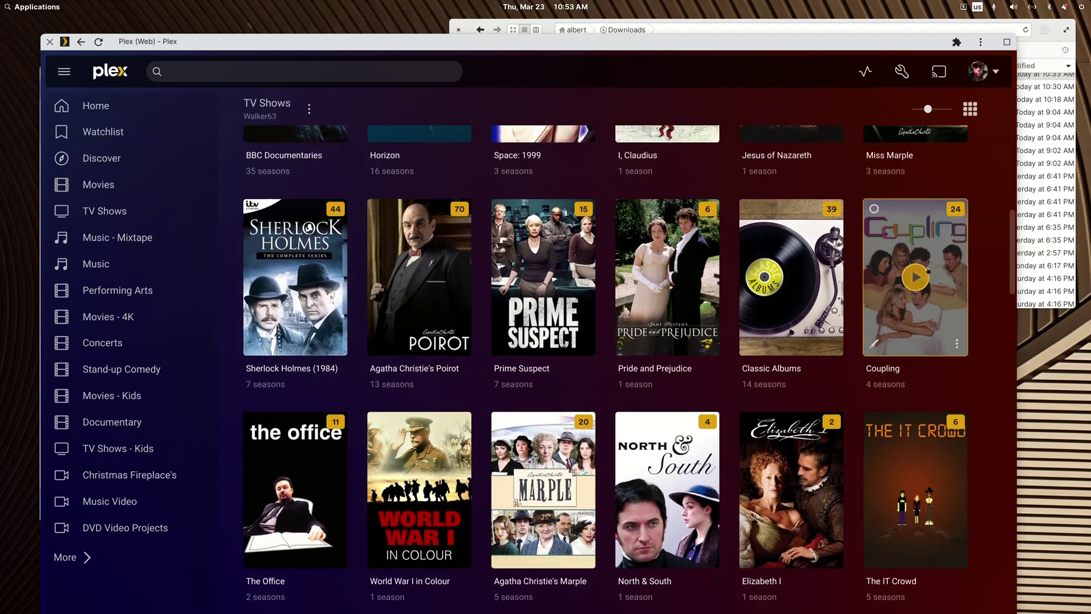
# Step: Open the Coupling show from the collection and examine its details and seasons
pyautogui.click(952, 269)
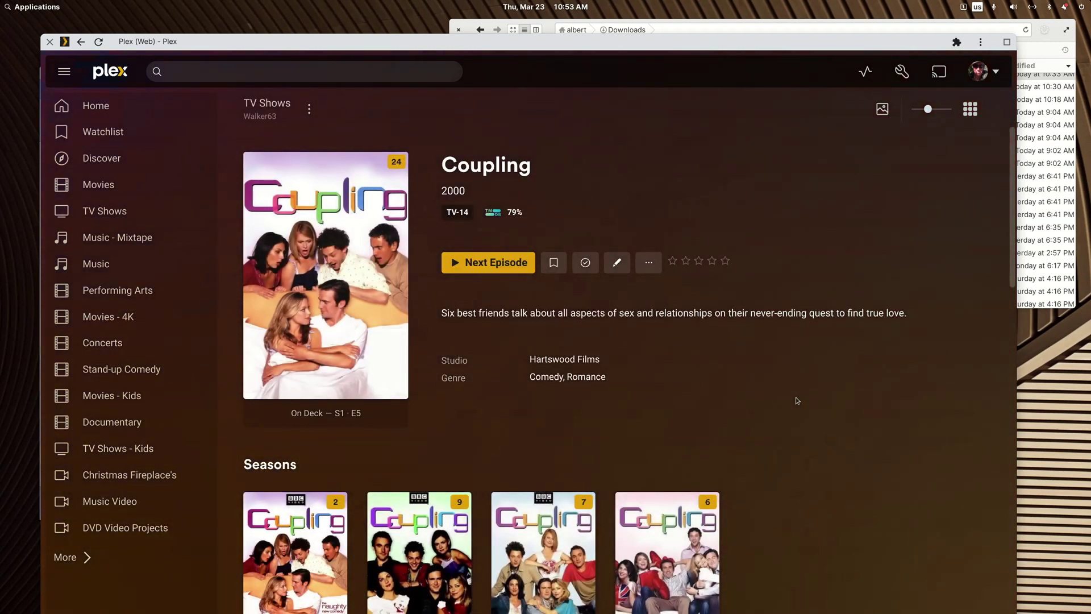
pyautogui.scroll(-2, 796, 401)
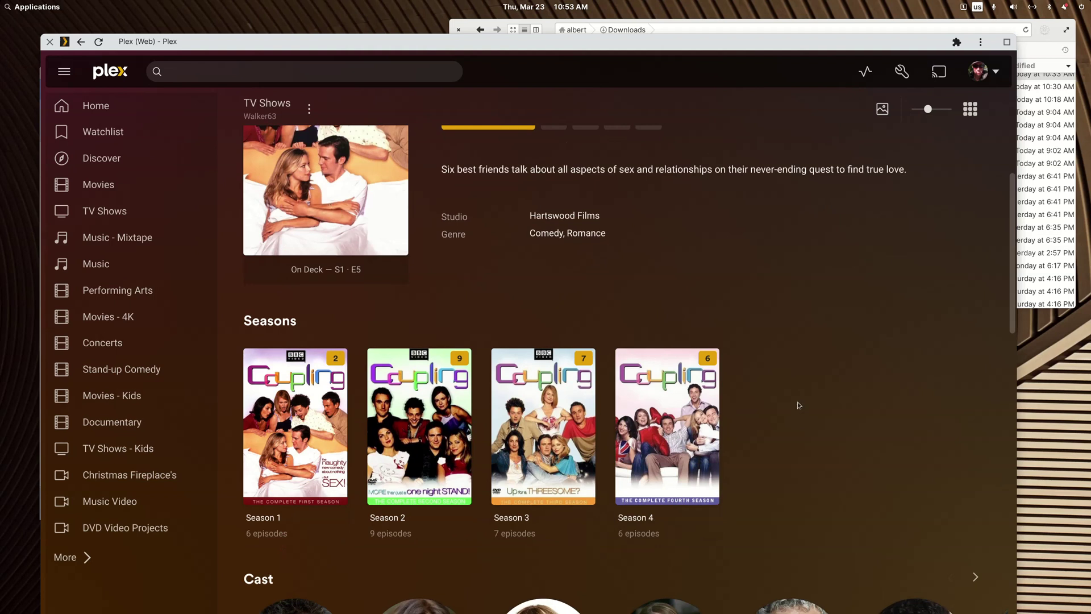
pyautogui.scroll(2, 803, 357)
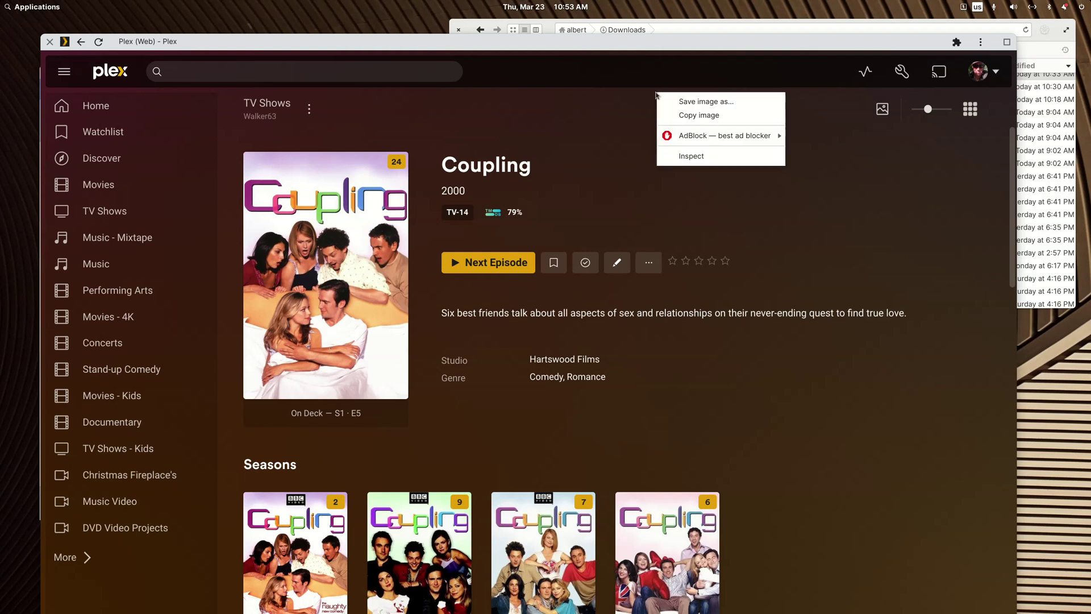
# Step: Return from the Coupling page to the full TV Shows library and start a new smart collection
pyautogui.click(101, 213)
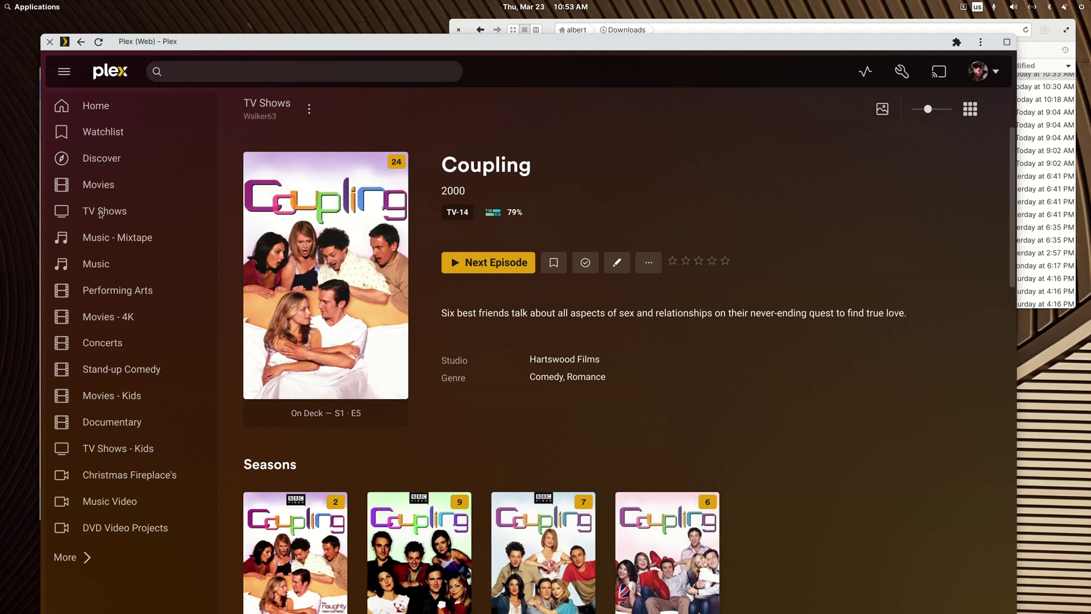
pyautogui.rightClick(655, 147)
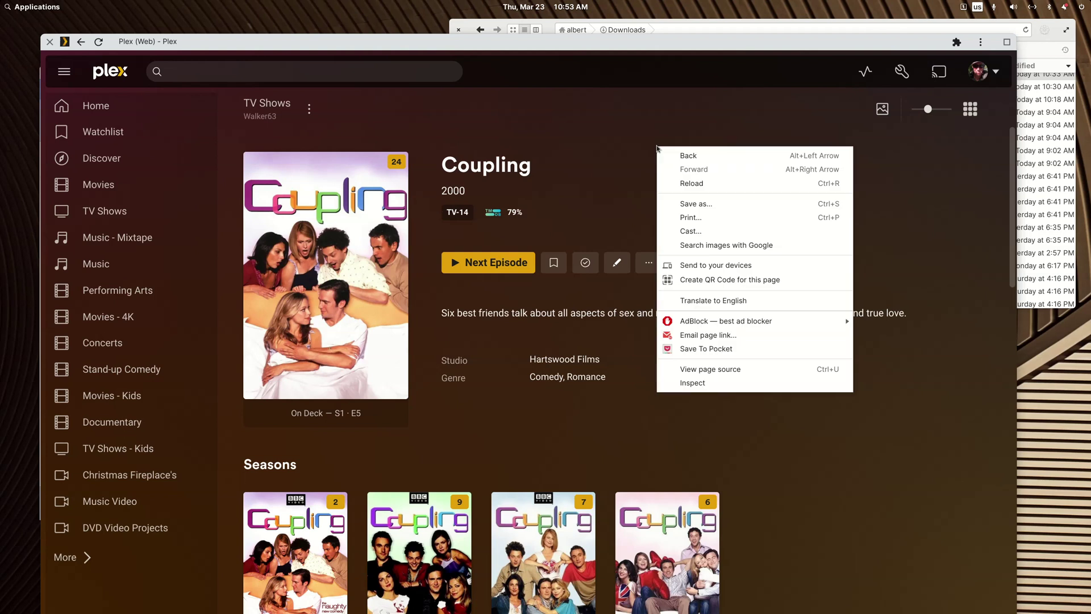
pyautogui.click(670, 155)
pyautogui.rightClick(663, 142)
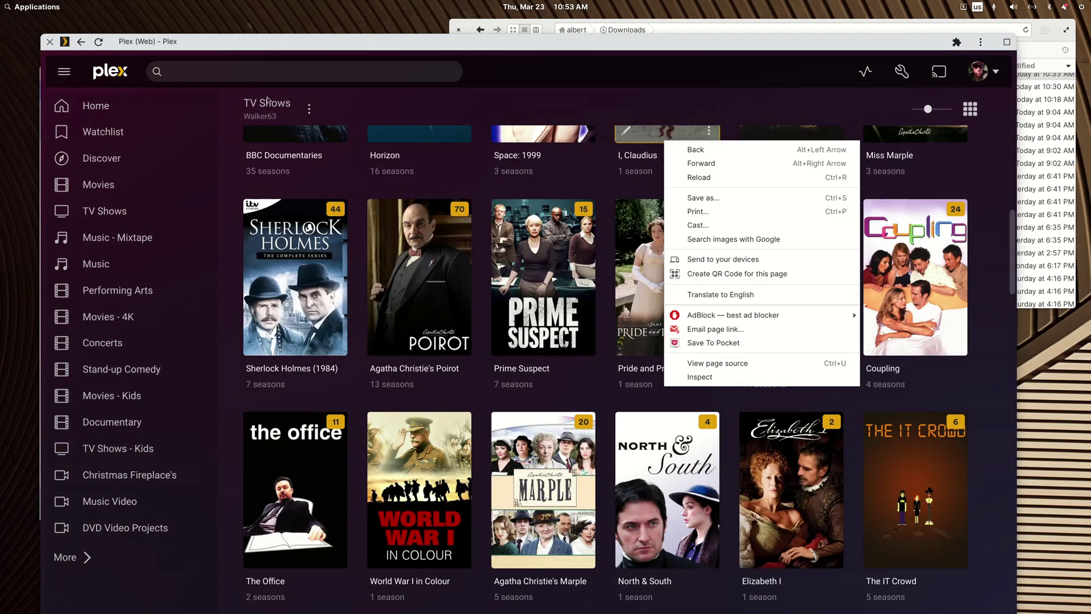
pyautogui.click(267, 105)
pyautogui.click(267, 105)
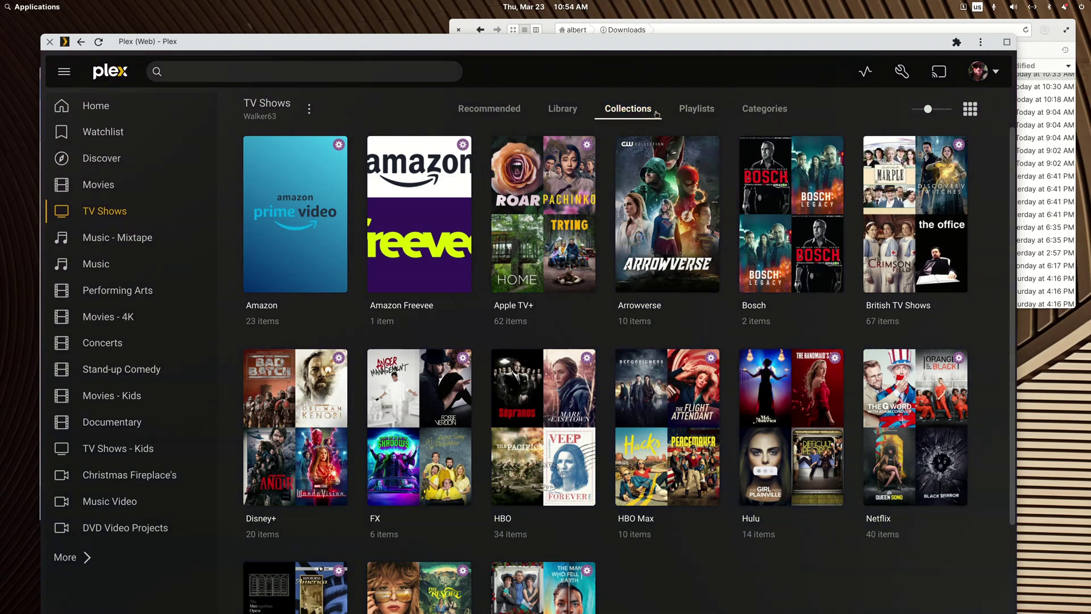
pyautogui.click(565, 109)
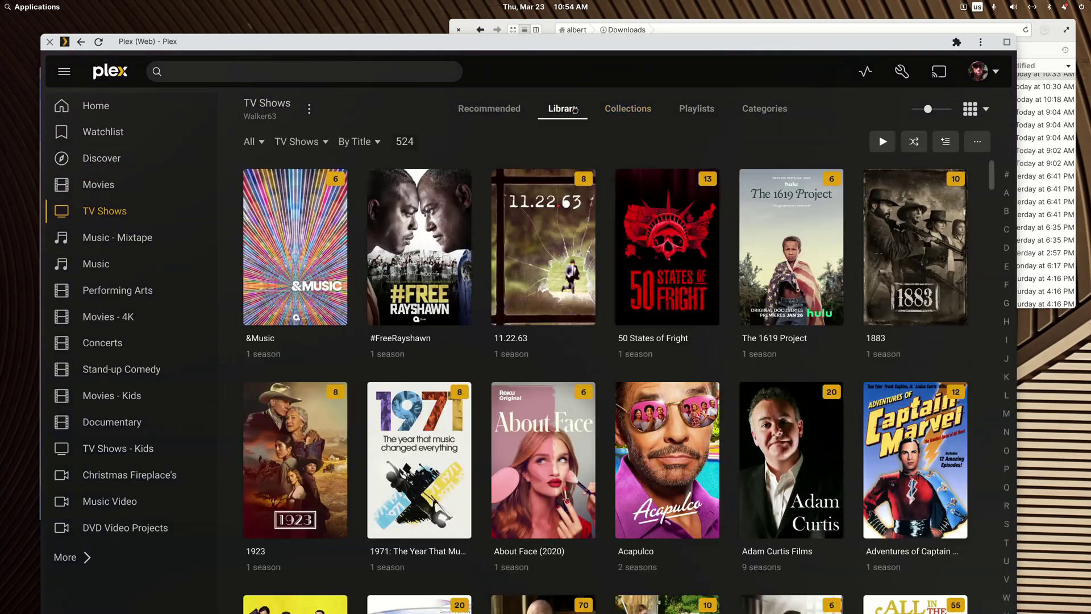
pyautogui.click(945, 141)
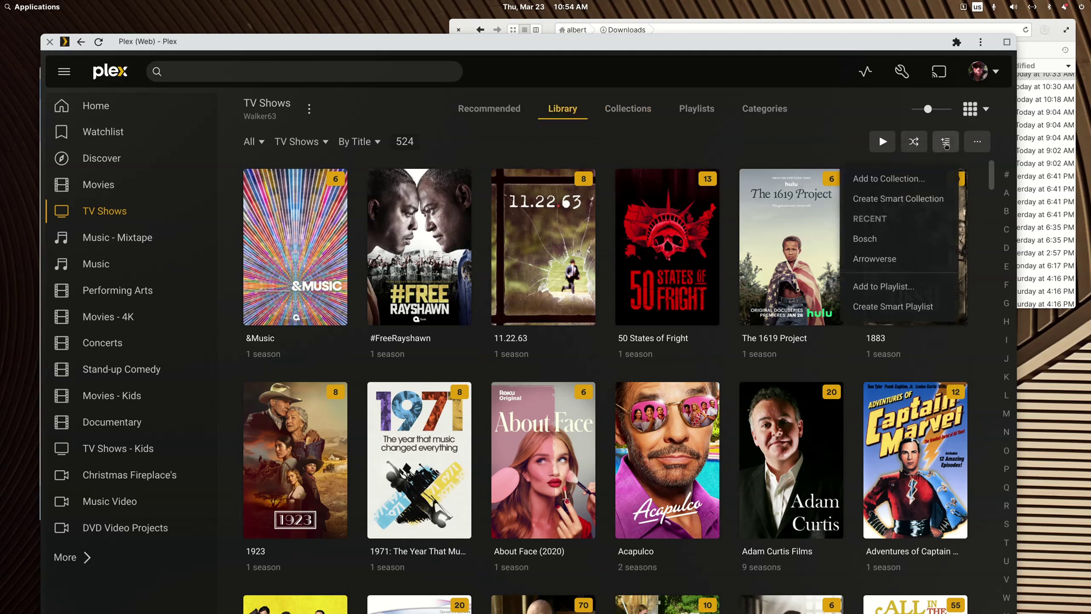
pyautogui.click(898, 198)
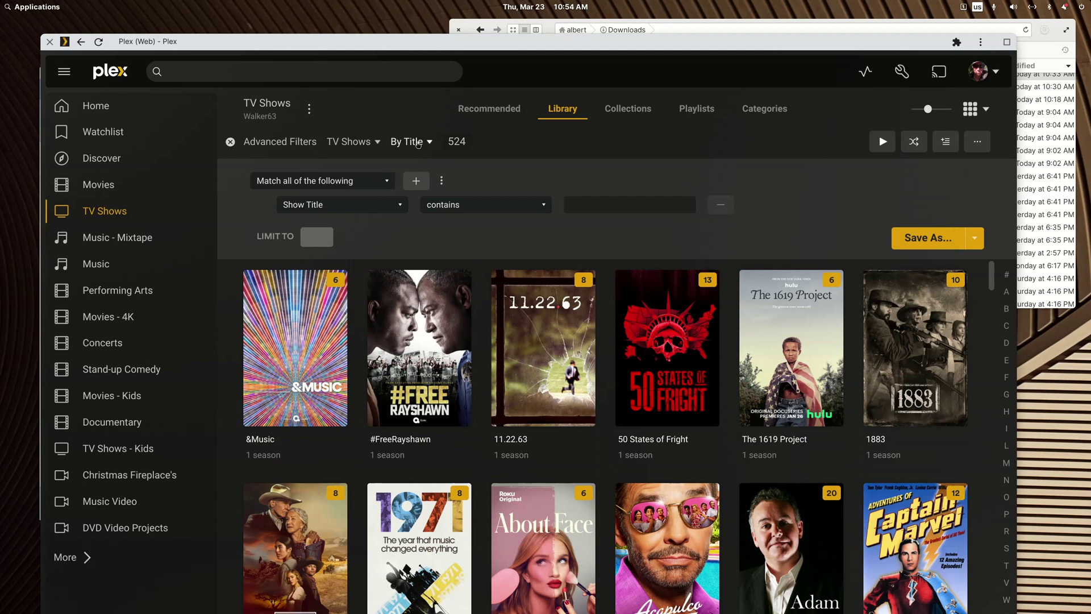
# Step: Sort the shows by year, oldest first, and set the filter rule to Country is Austria
pyautogui.click(418, 144)
pyautogui.click(415, 193)
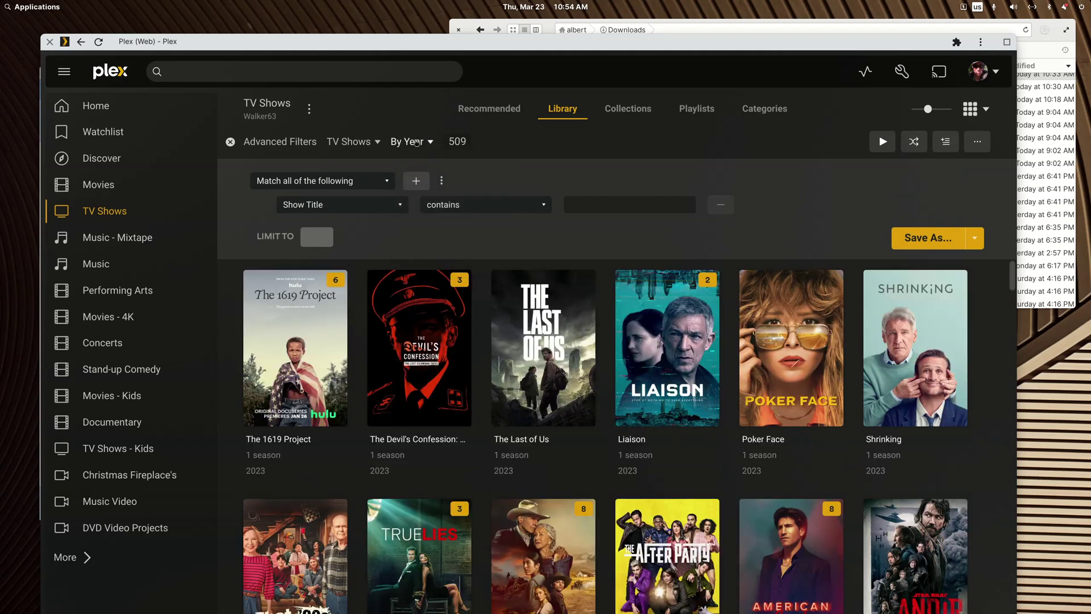
pyautogui.click(417, 143)
pyautogui.click(415, 193)
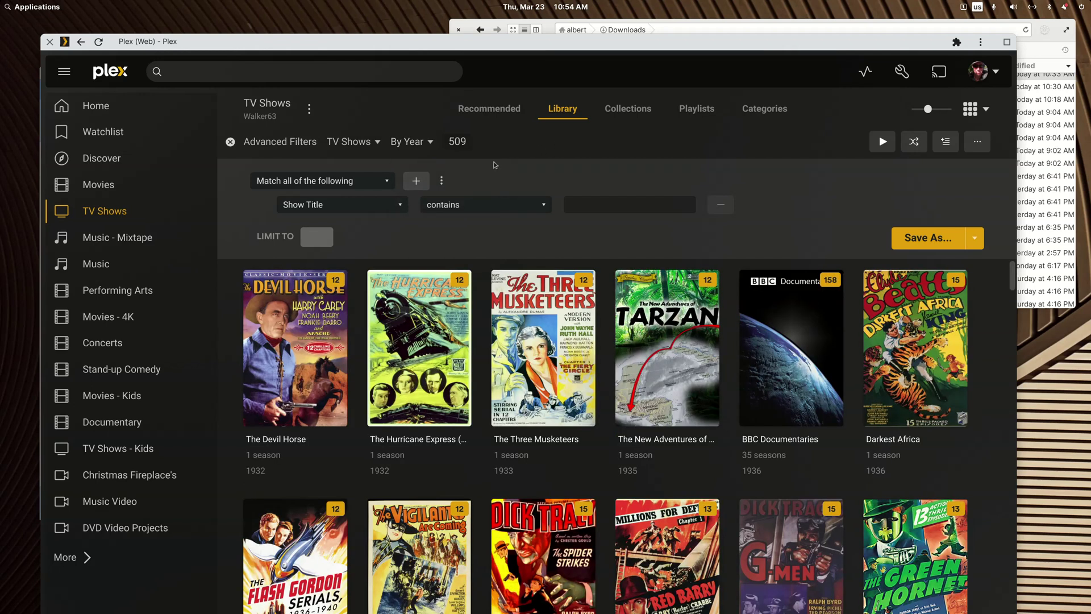
pyautogui.click(397, 206)
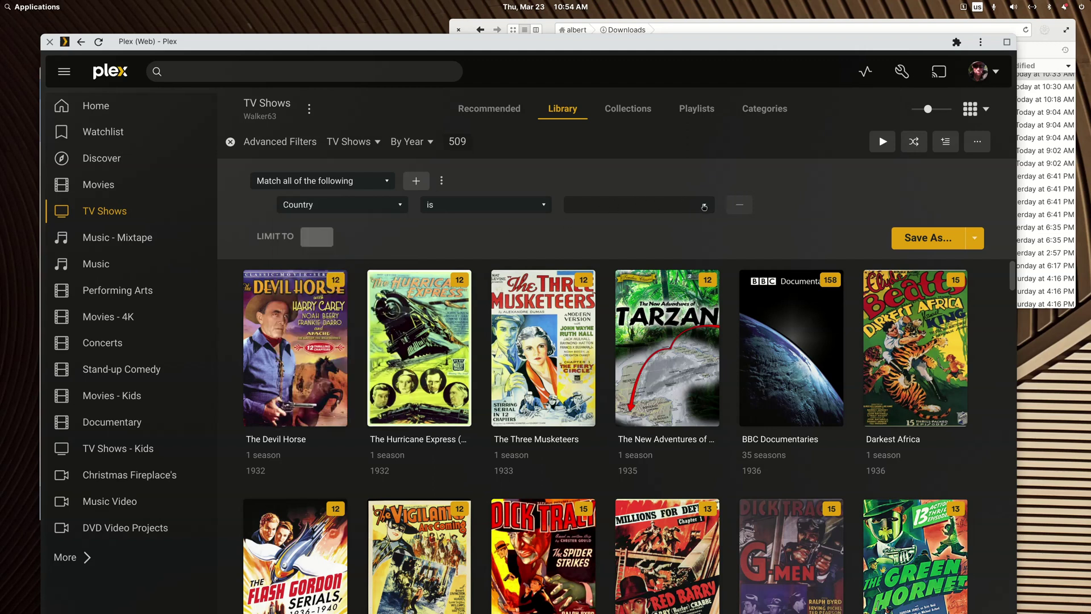
pyautogui.click(705, 205)
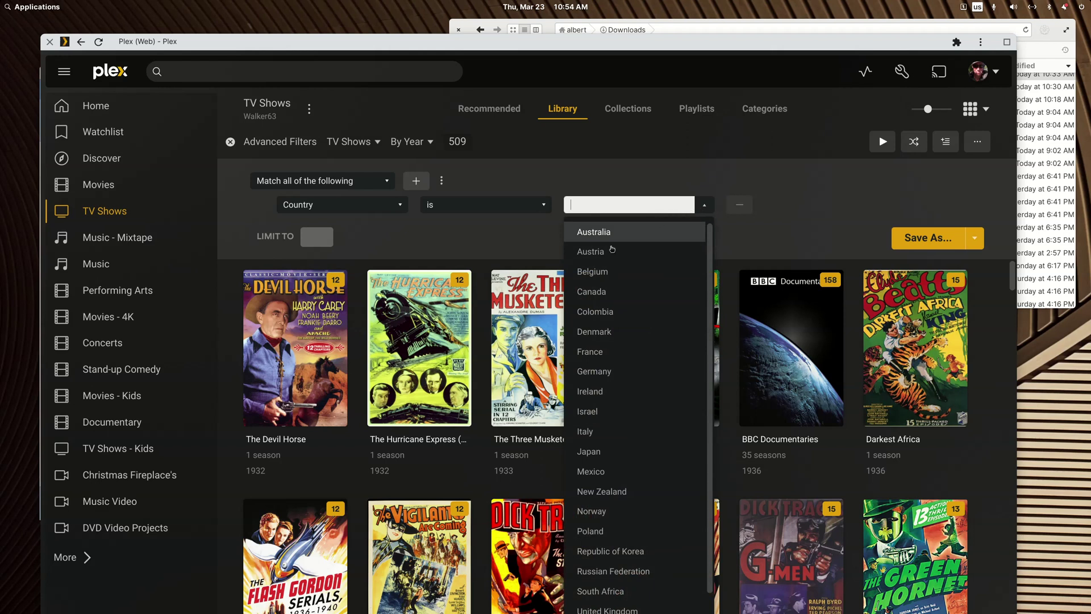
pyautogui.click(587, 252)
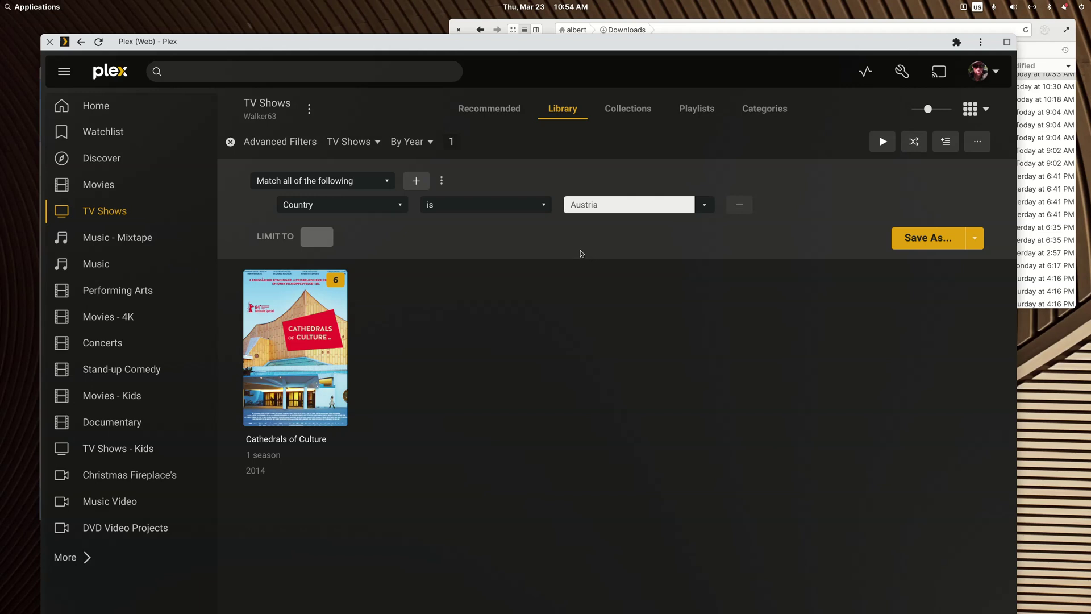
# Step: Try a second rule, Country is Belgium, alongside the Austria rule, and remove it again
pyautogui.click(442, 180)
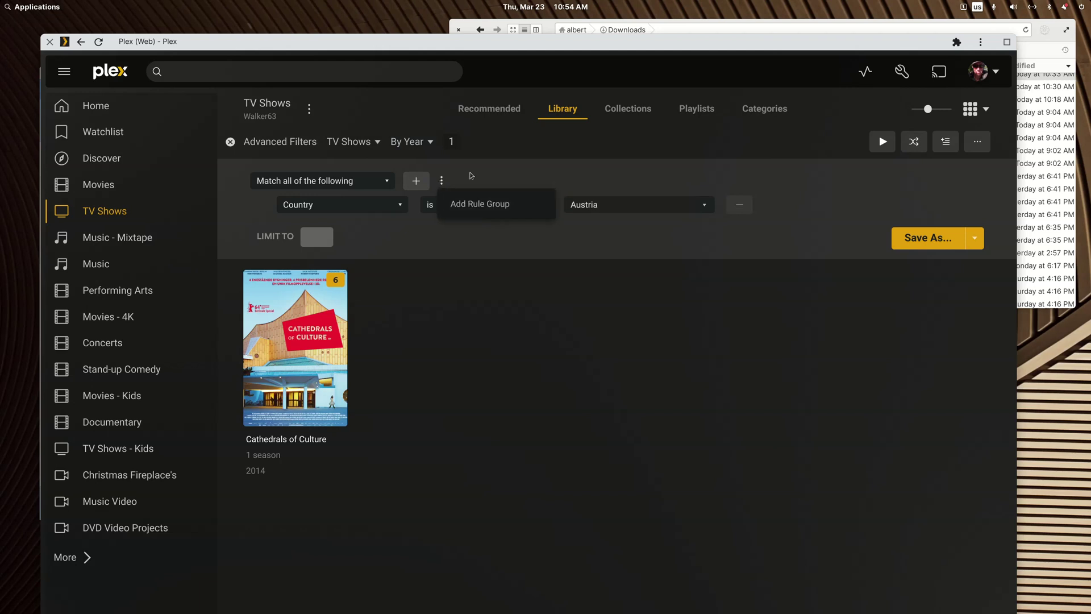
pyautogui.click(471, 176)
pyautogui.click(416, 181)
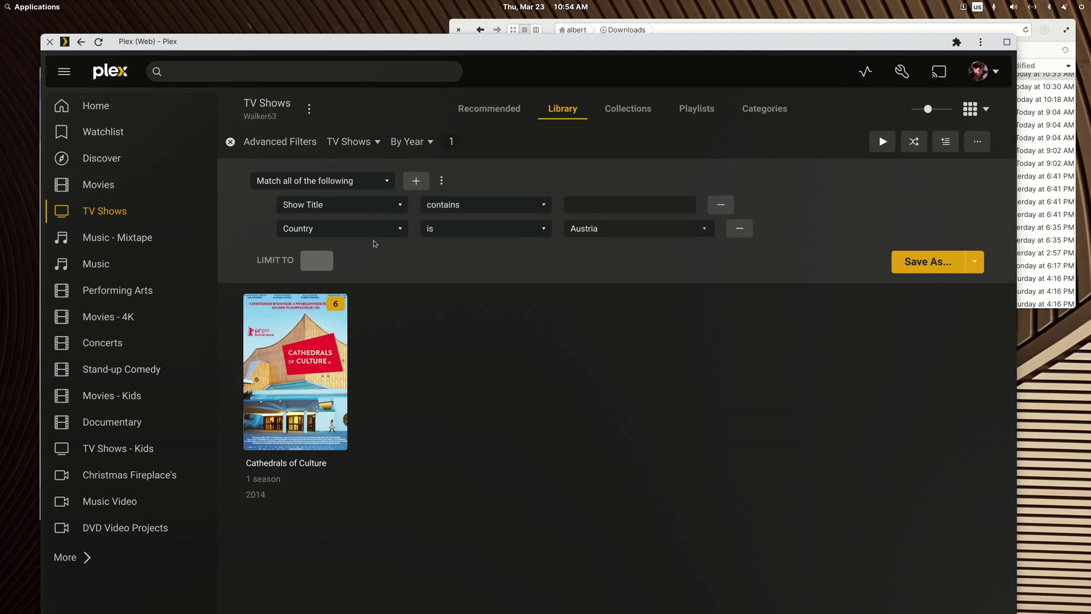
pyautogui.click(401, 205)
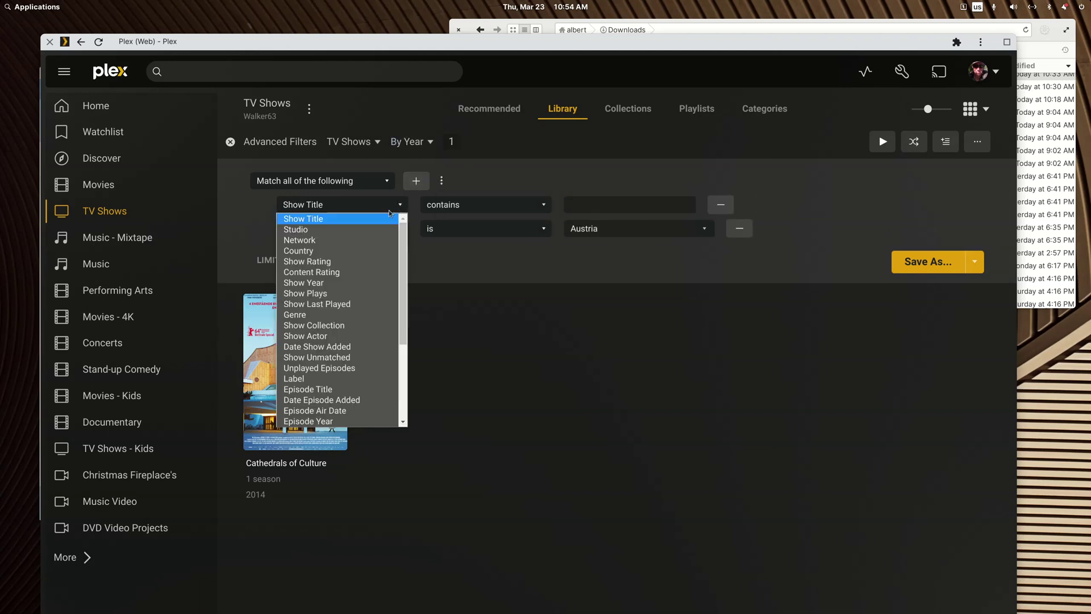
pyautogui.click(351, 248)
pyautogui.click(703, 208)
pyautogui.click(614, 278)
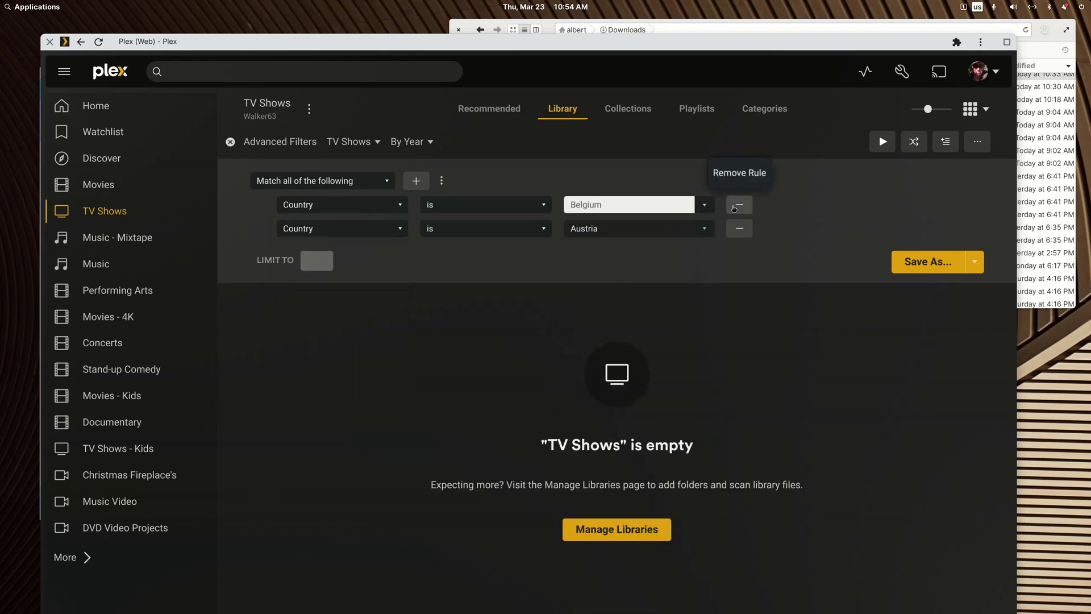
pyautogui.click(732, 208)
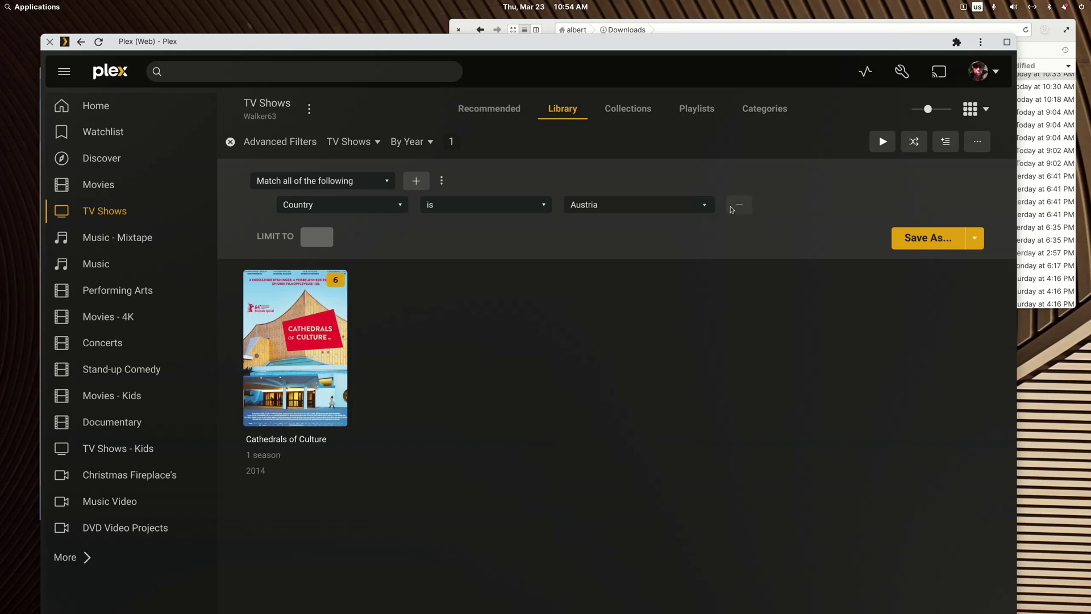
# Step: Add a nested match-all group to the Austria filter with the rule Country is Belgium
pyautogui.click(442, 181)
pyautogui.click(446, 205)
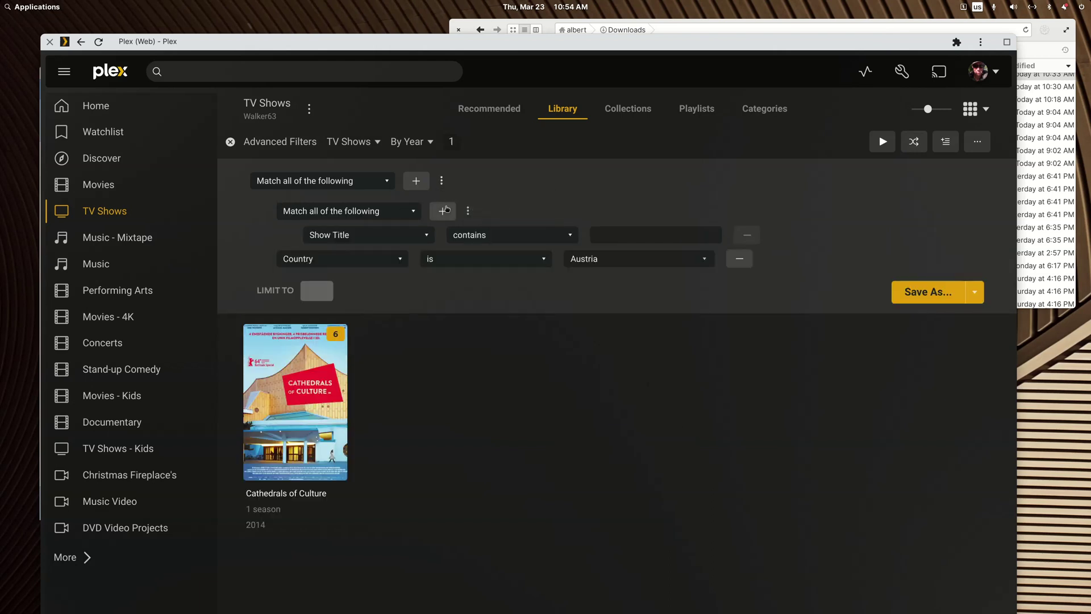
pyautogui.click(426, 236)
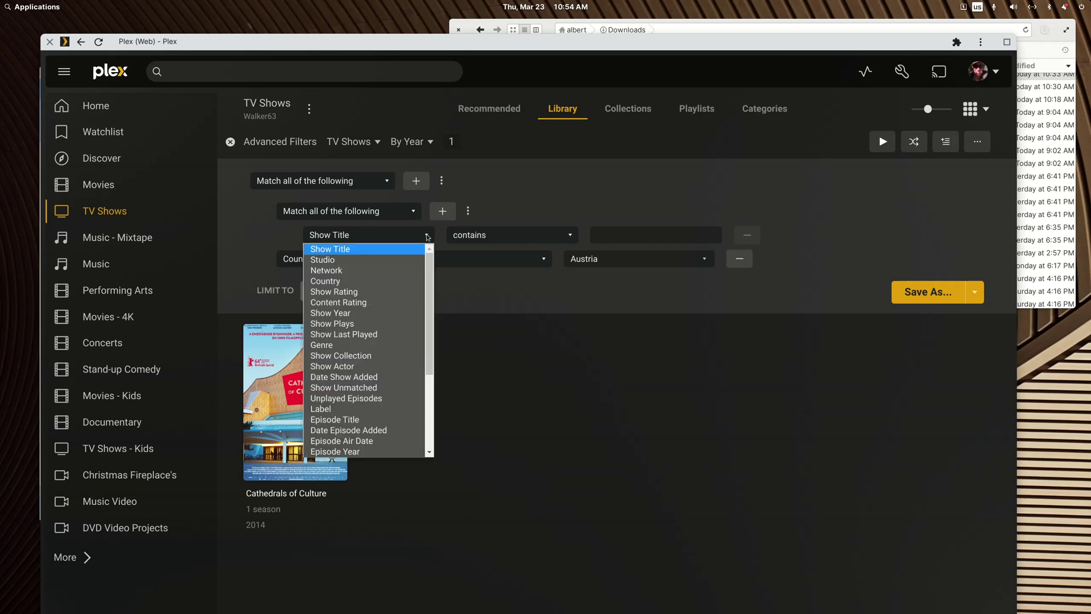
pyautogui.press('Escape')
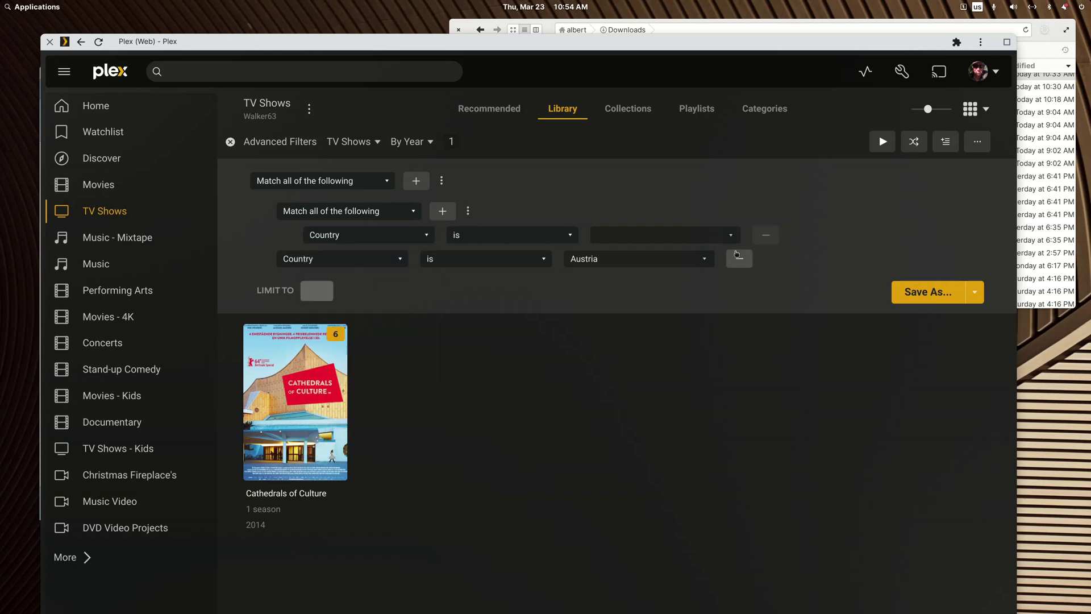
pyautogui.click(656, 234)
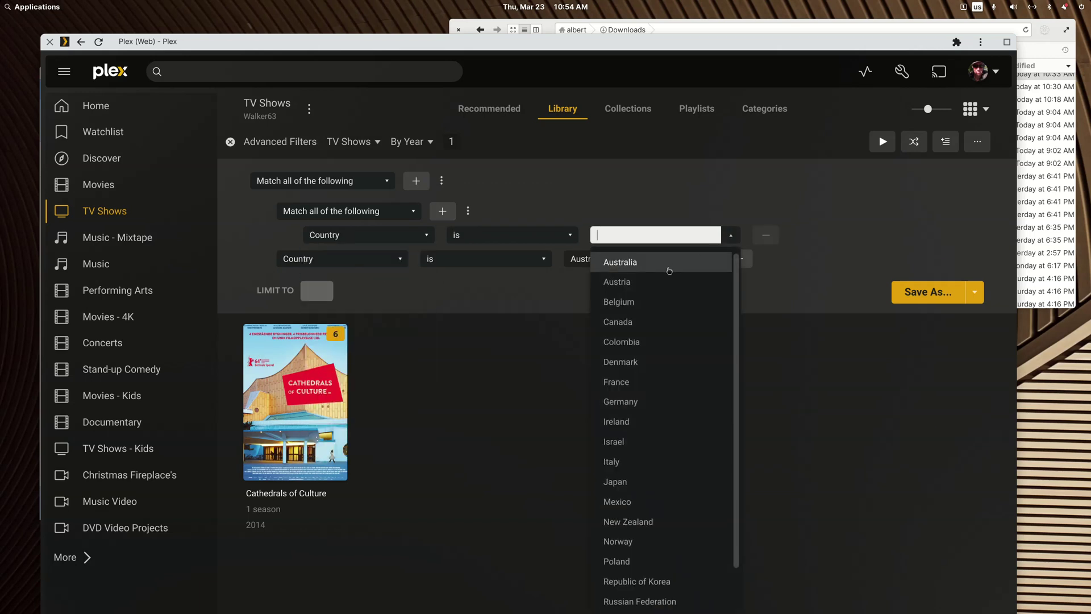
pyautogui.click(648, 301)
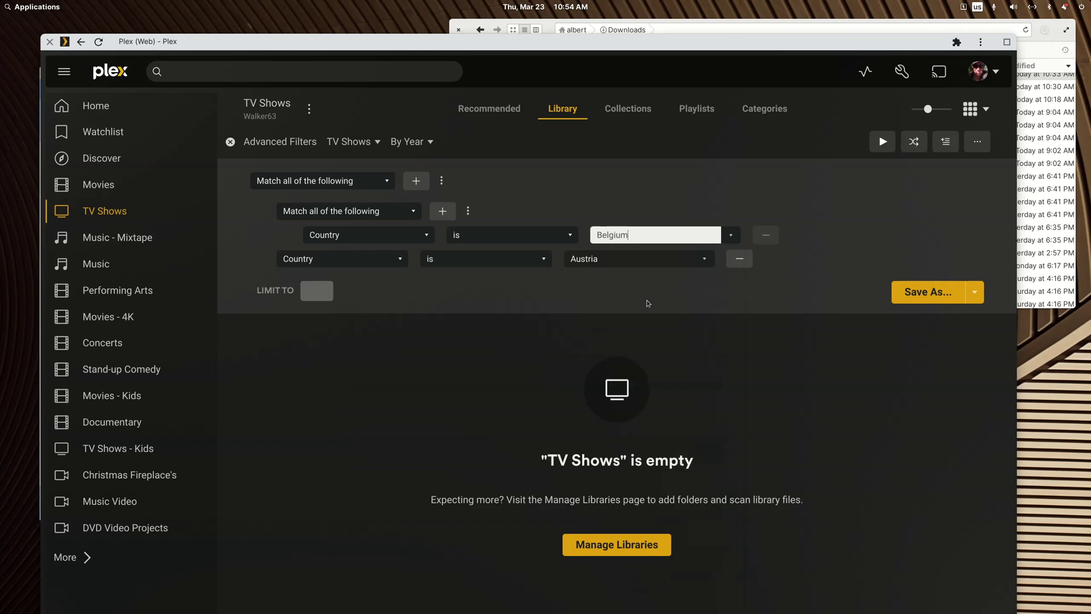
pyautogui.click(730, 235)
pyautogui.click(763, 320)
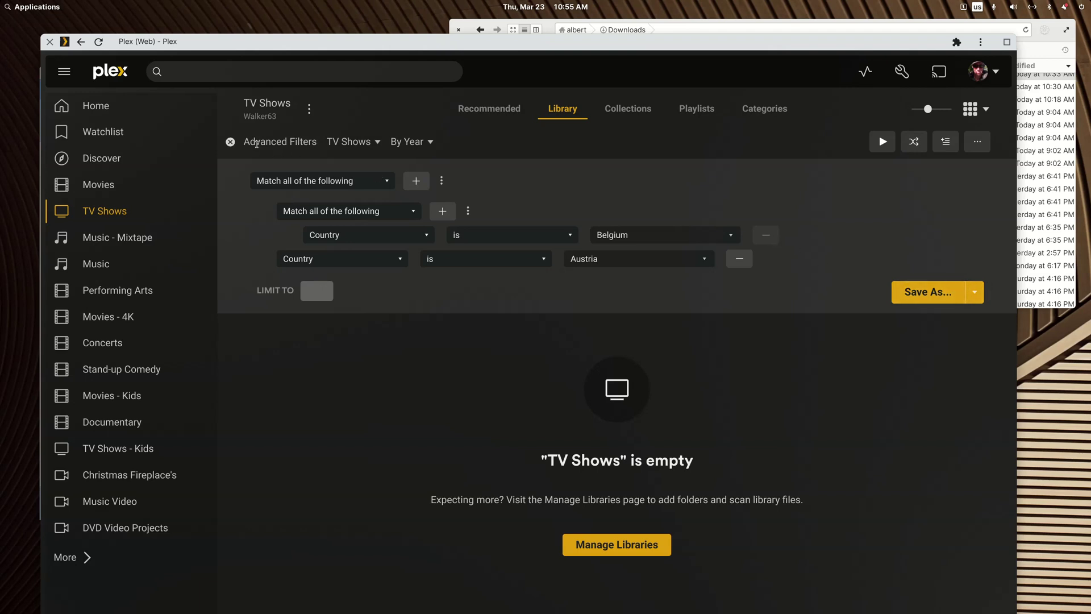
# Step: Clear the advanced filters and open the collections of the TV Shows library
pyautogui.click(230, 142)
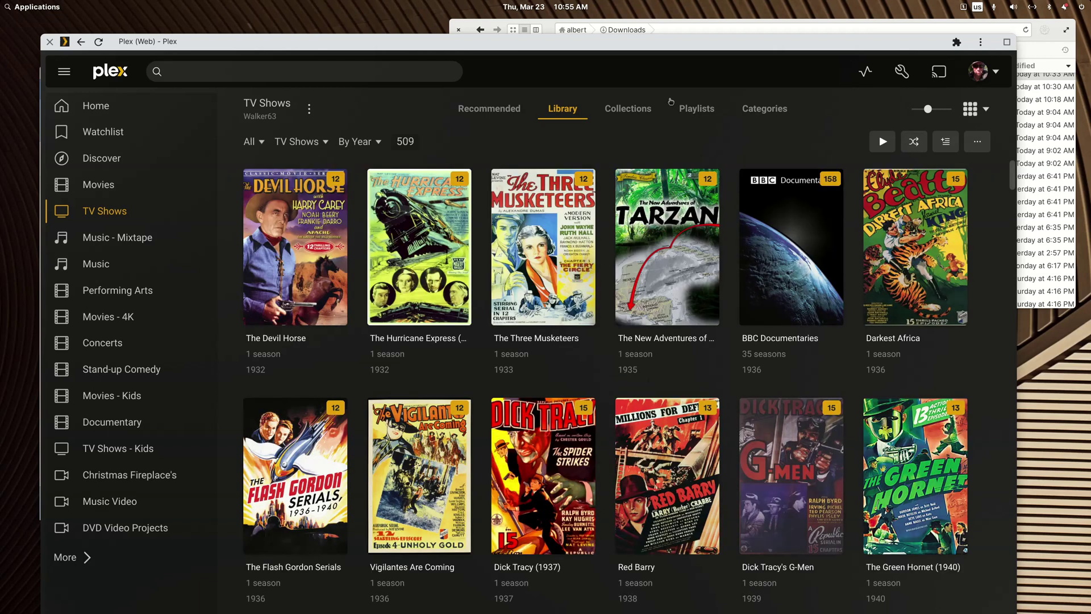
pyautogui.click(637, 111)
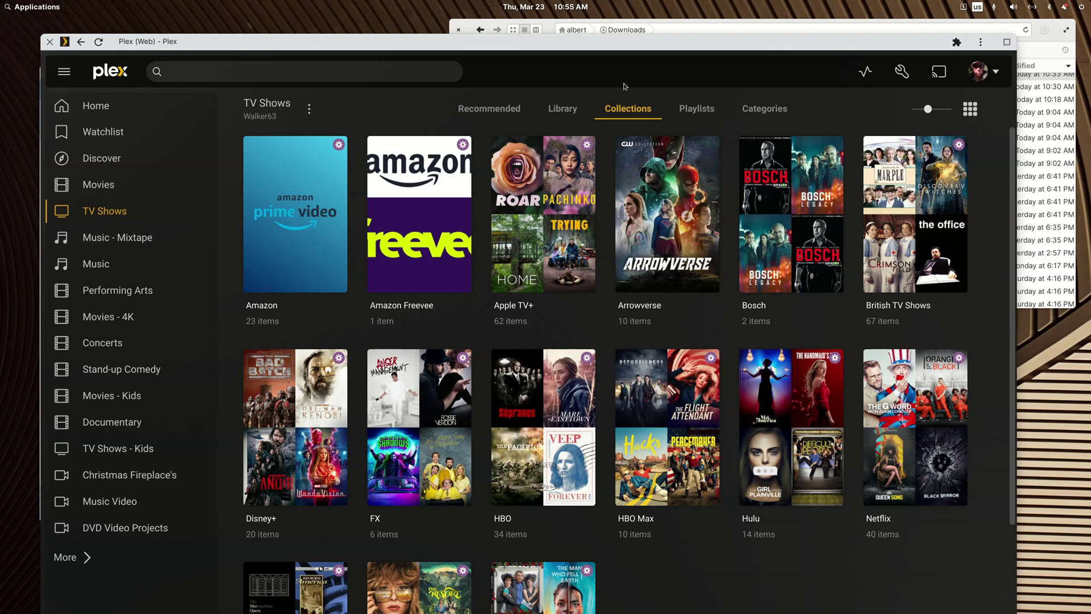
# Step: Switch to The Poster Database and download the black, silver-framed Apple TV+ poster to Downloads as Apple TV+ (1).png
pyautogui.moveTo(992, 600)
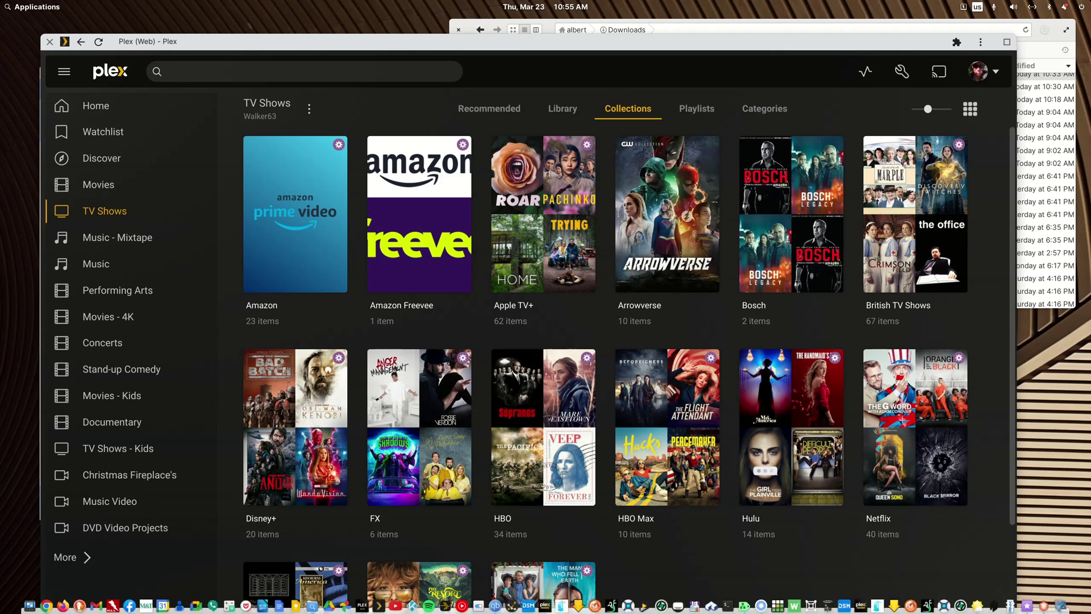
pyautogui.click(1045, 607)
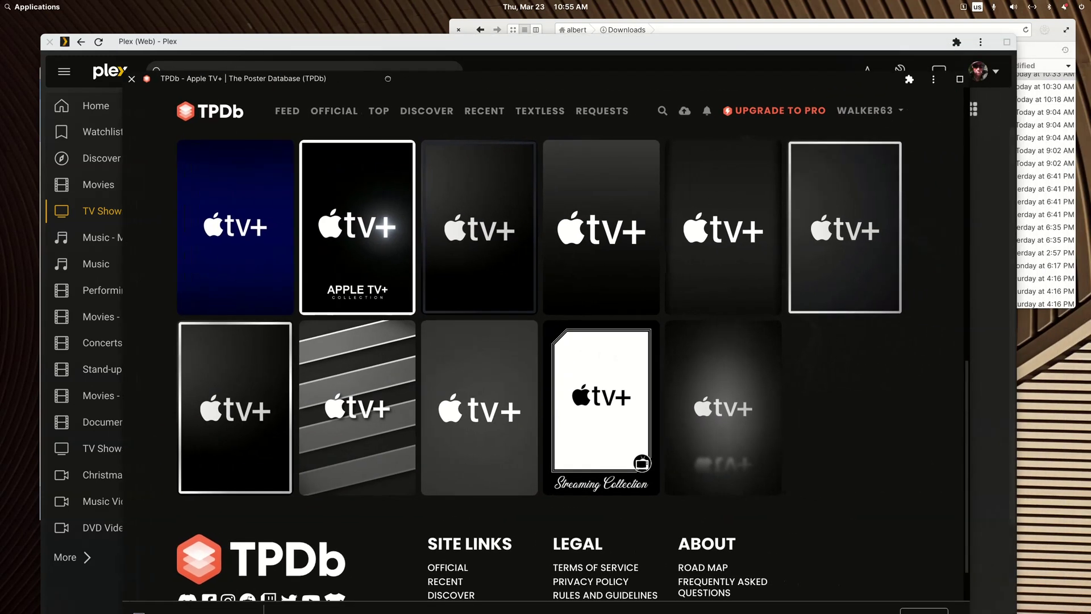
pyautogui.moveTo(425, 203)
pyautogui.moveTo(869, 296)
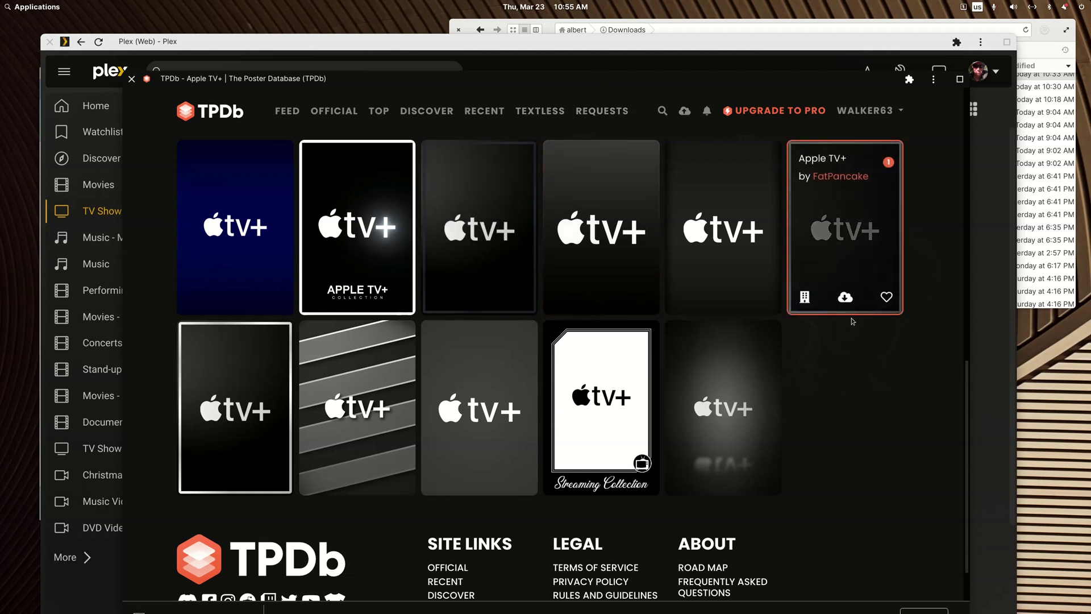
pyautogui.click(845, 297)
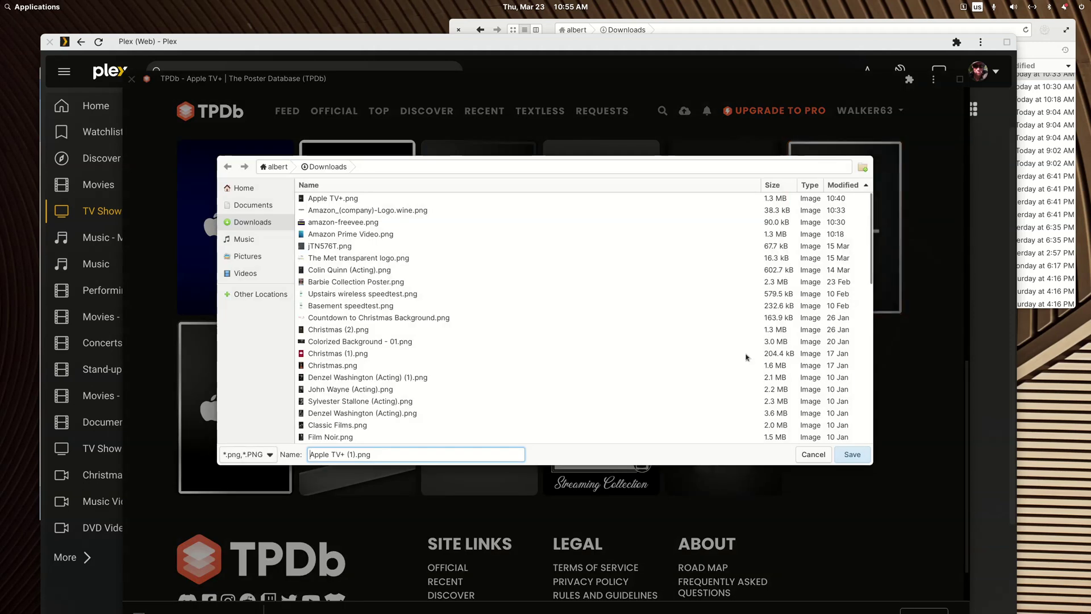
pyautogui.click(861, 456)
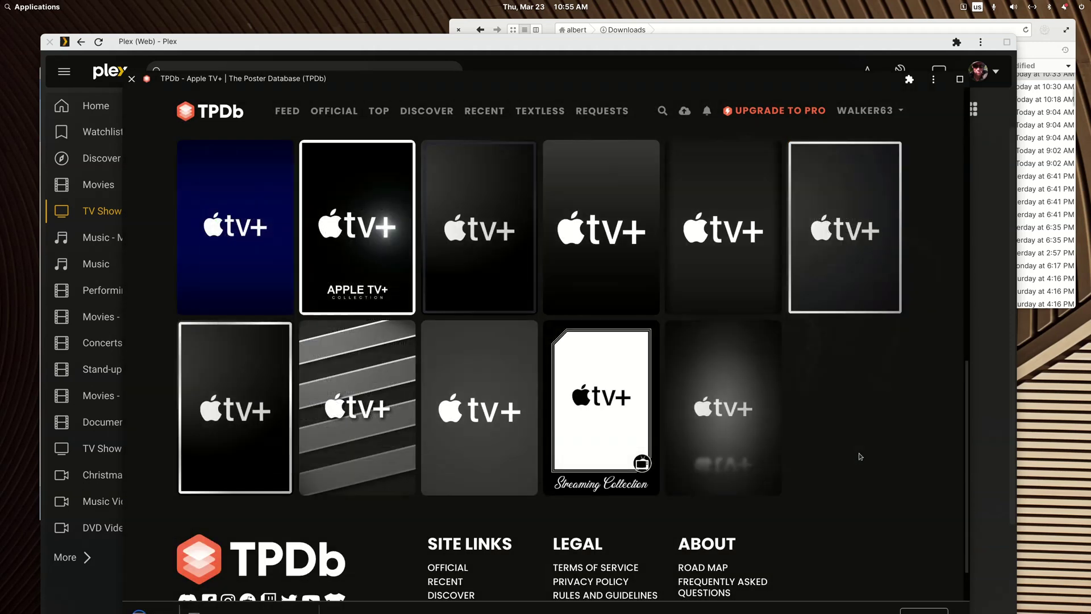
# Step: Return to Plex and set the Apple TV+ collection's poster to Apple TV+.png from the Downloads folder
pyautogui.press('super+alt+Right')
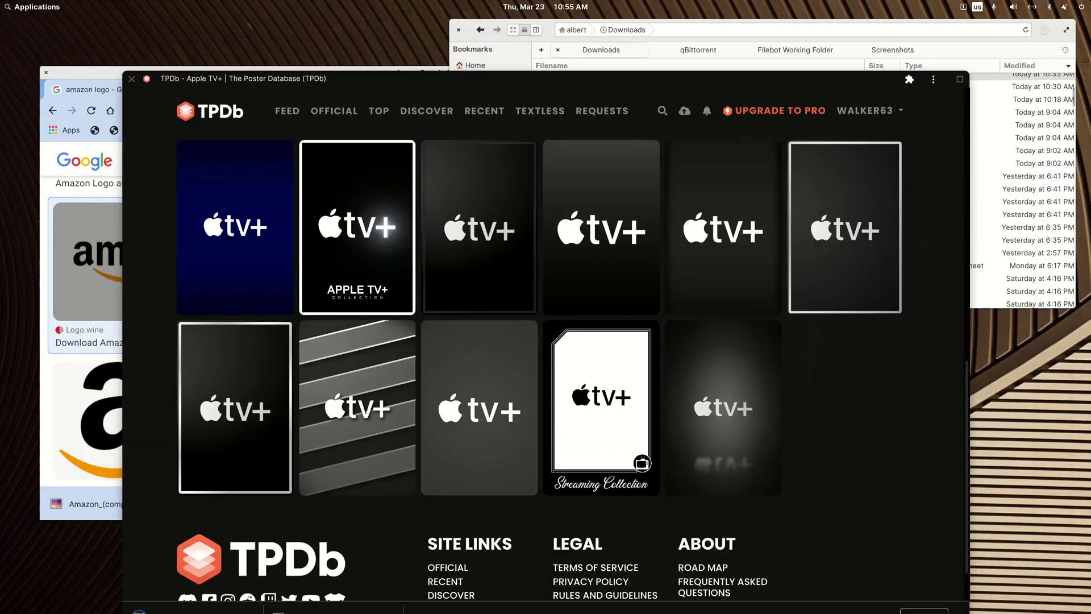
pyautogui.click(195, 79)
pyautogui.press('super+alt+Right')
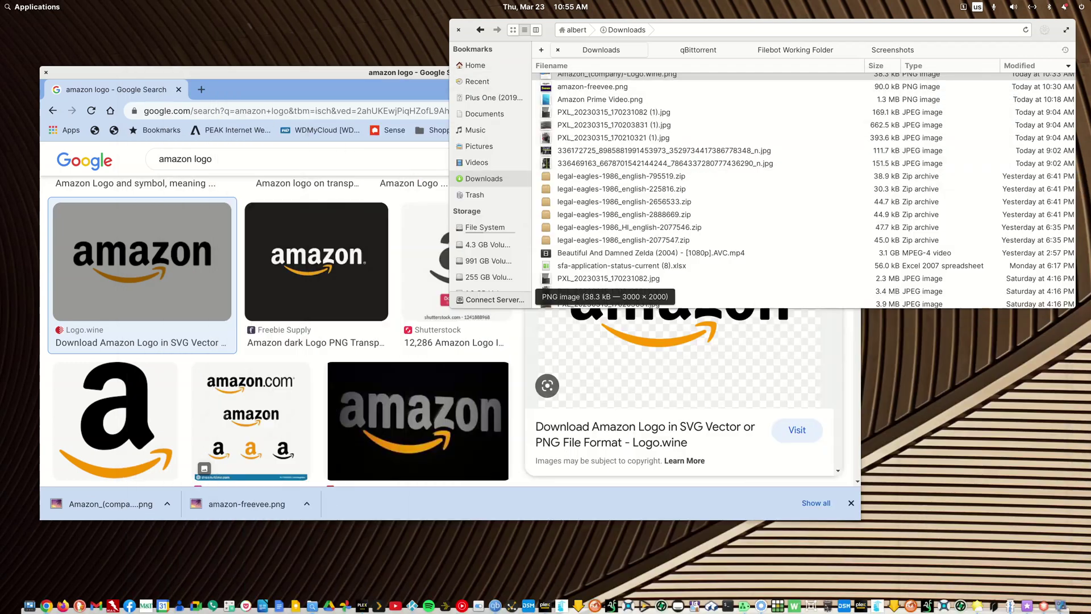
pyautogui.hotkey('alt', 'Tab')
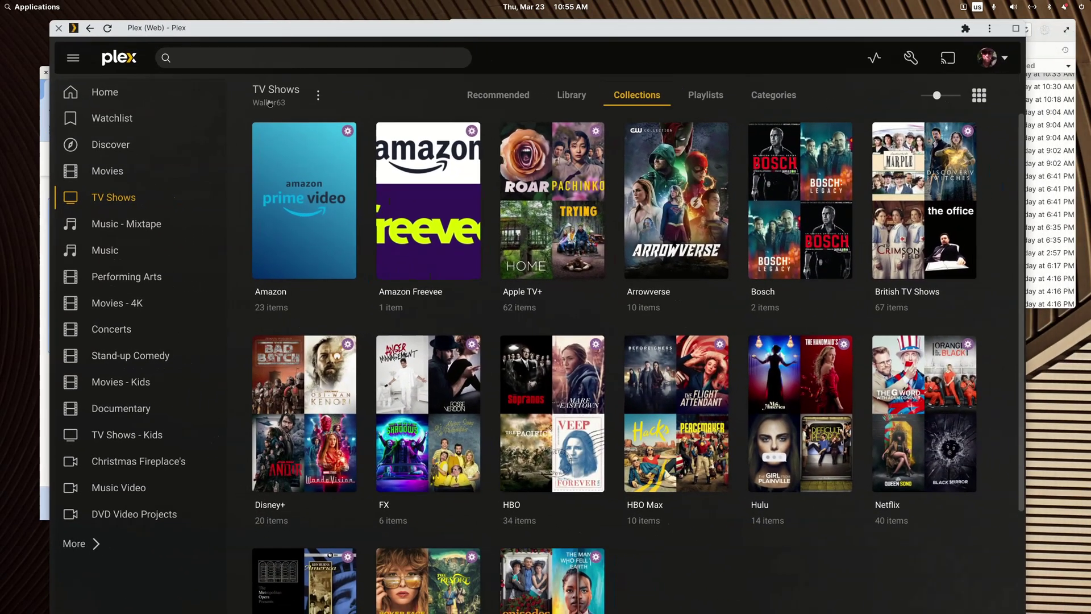
pyautogui.click(515, 272)
pyautogui.click(334, 198)
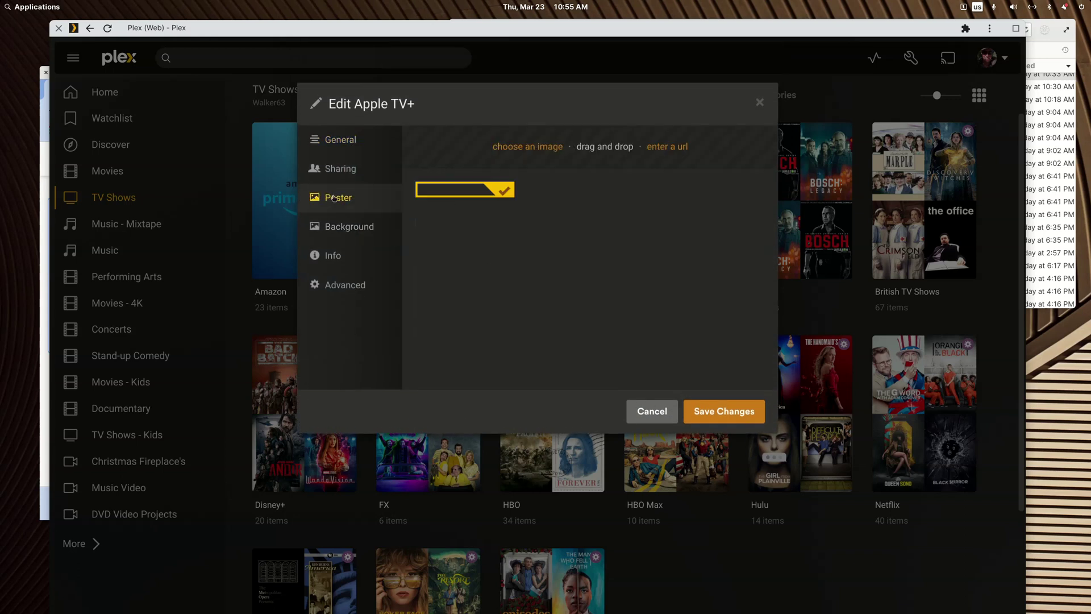
pyautogui.click(533, 148)
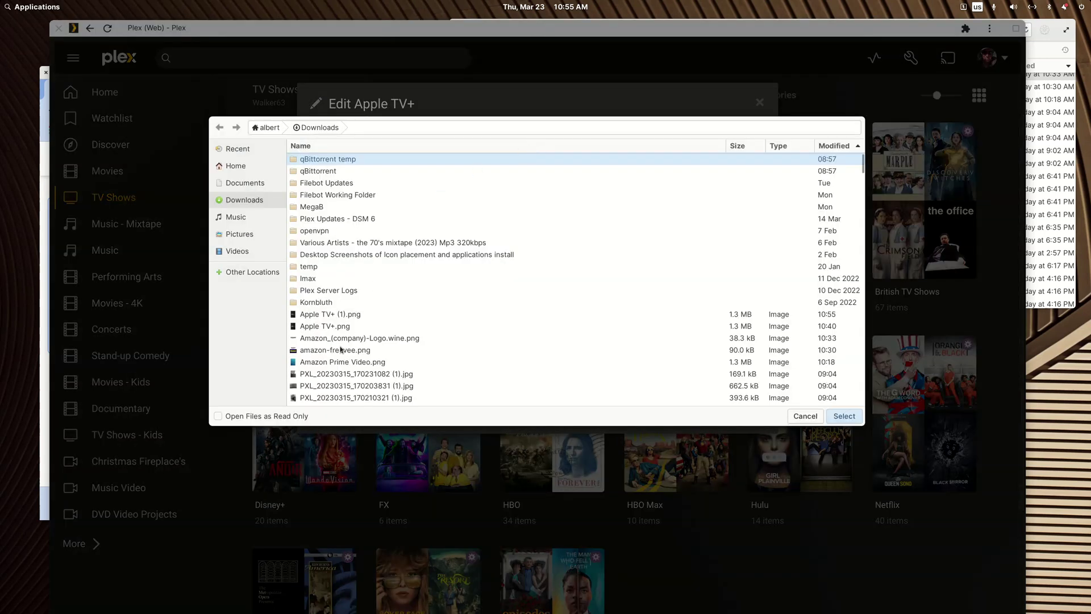
pyautogui.click(328, 326)
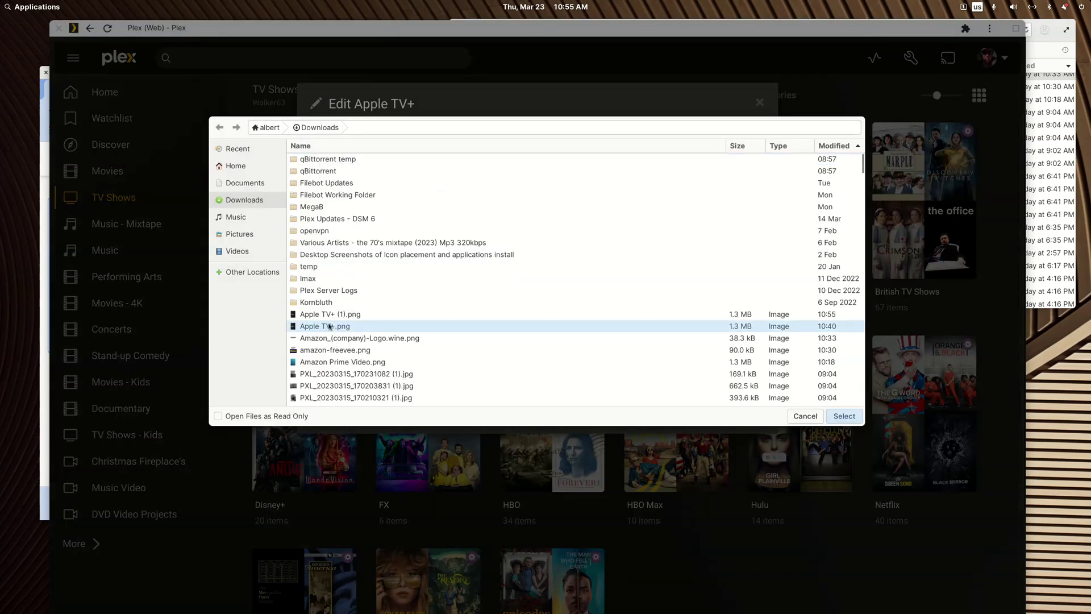
pyautogui.click(844, 416)
pyautogui.click(749, 414)
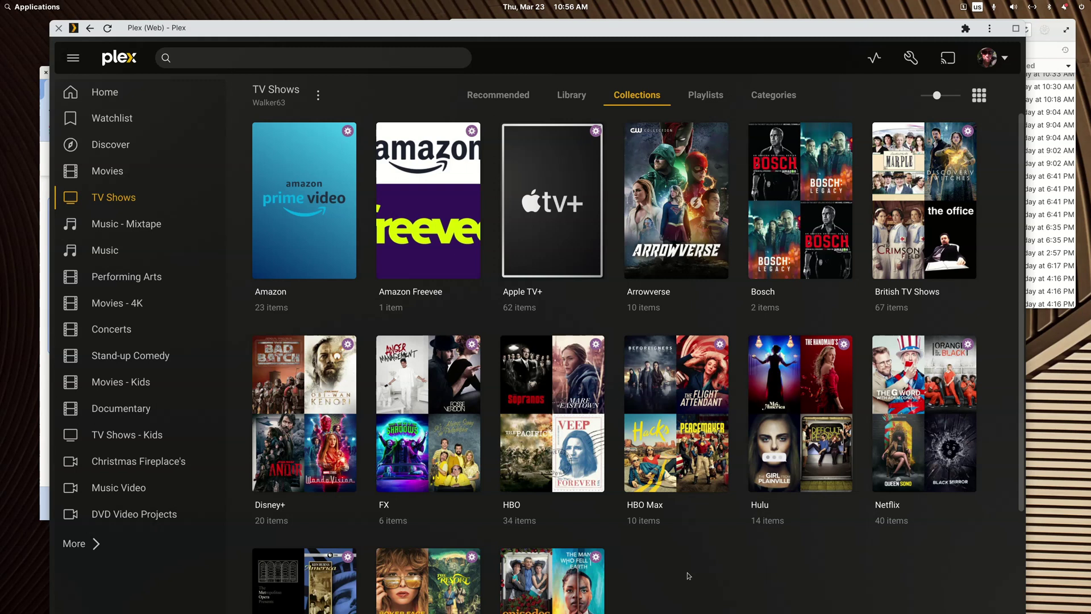
# Step: Open the TV Shows - Collections library on the main Synology server and look over its collection posters
pyautogui.scroll(-3, 690, 571)
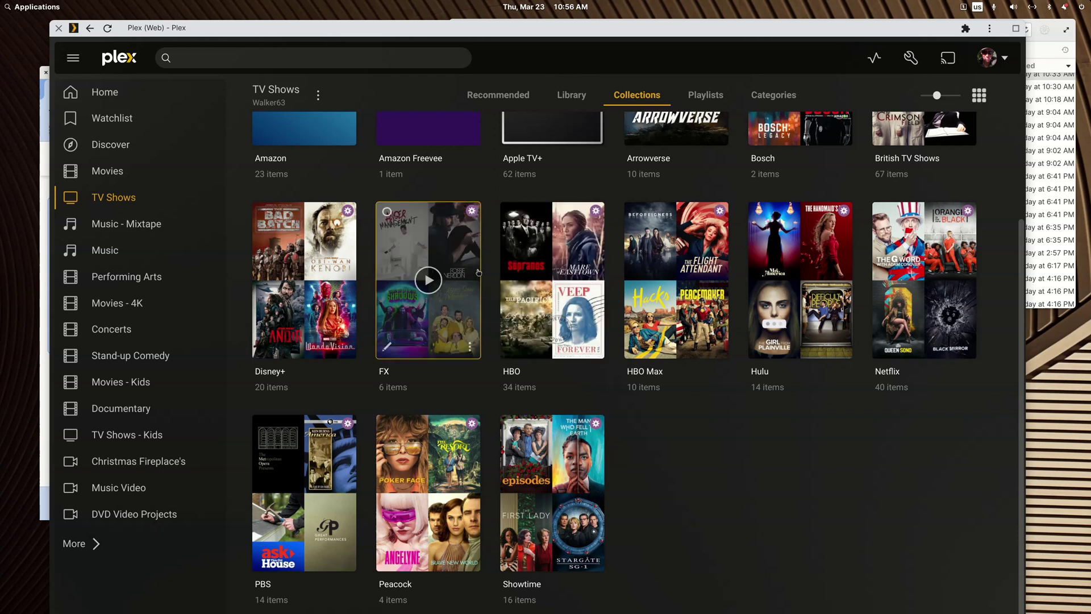
pyautogui.click(96, 542)
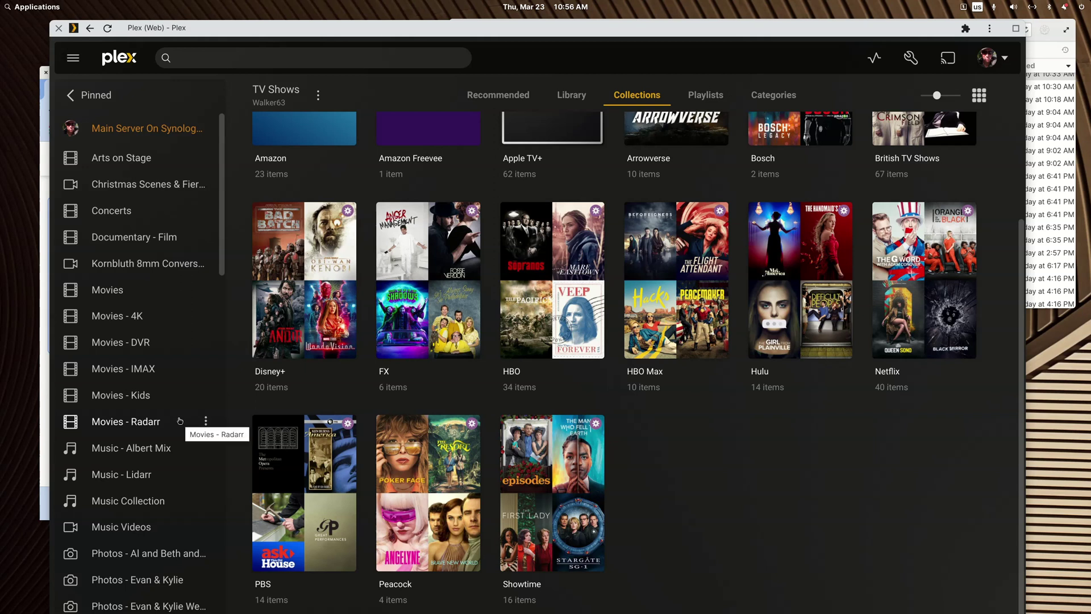
pyautogui.scroll(-6, 179, 421)
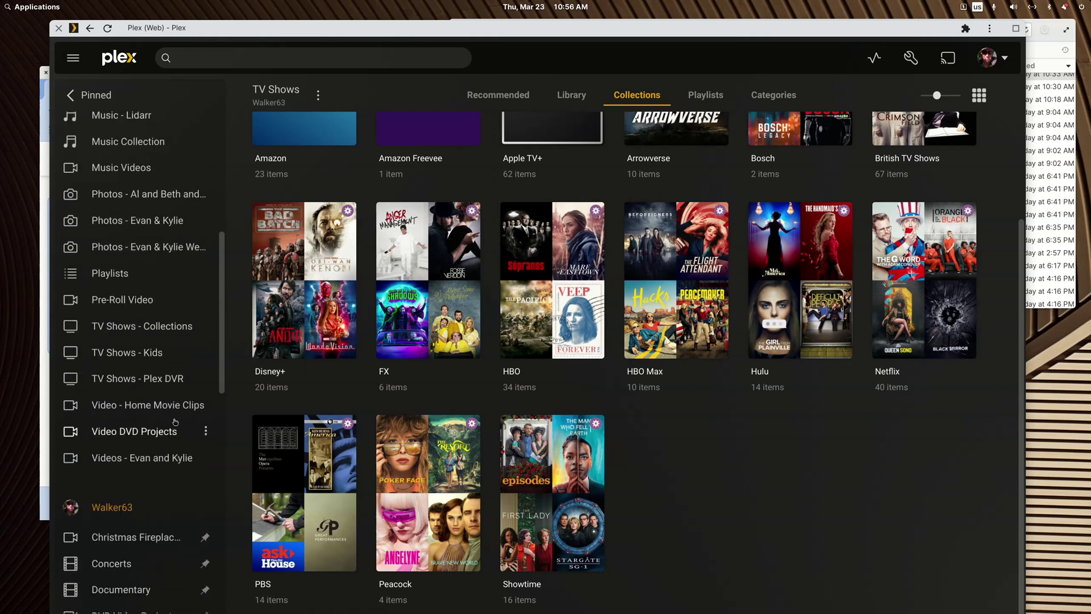
pyautogui.click(131, 335)
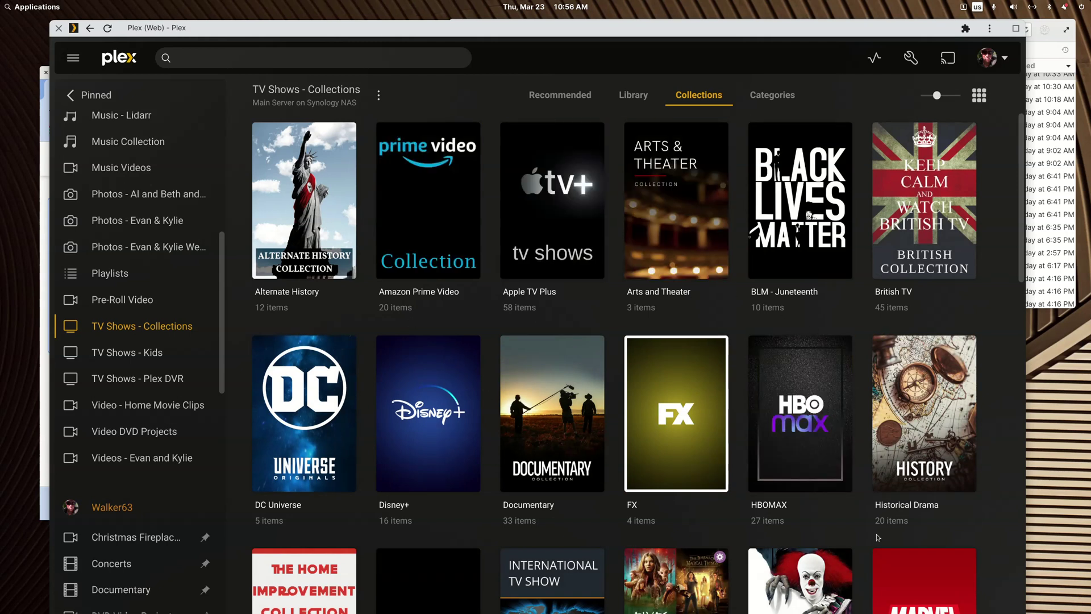
pyautogui.scroll(-5, 873, 533)
pyautogui.scroll(5, 872, 533)
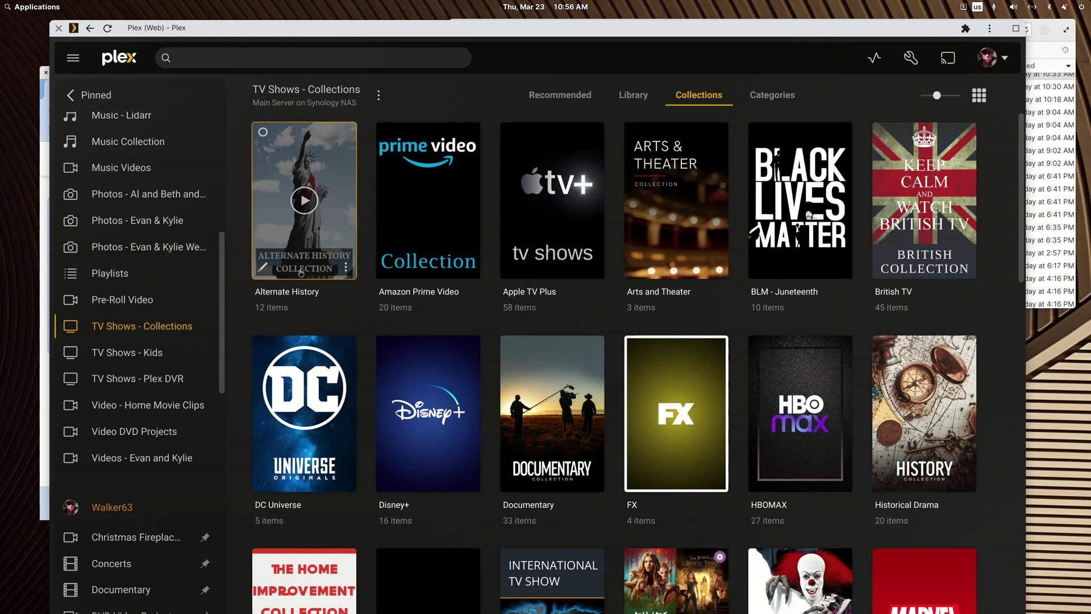
# Step: Open the Alternate History collection and look through its shows down to the related movies
pyautogui.click(342, 175)
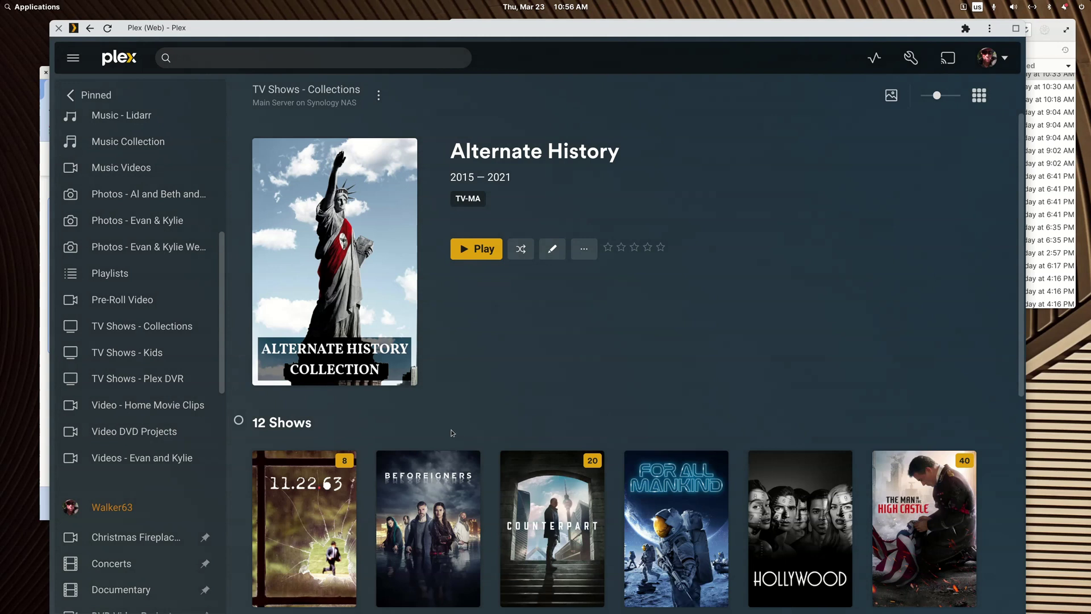
pyautogui.scroll(-3, 452, 428)
pyautogui.scroll(-5, 452, 429)
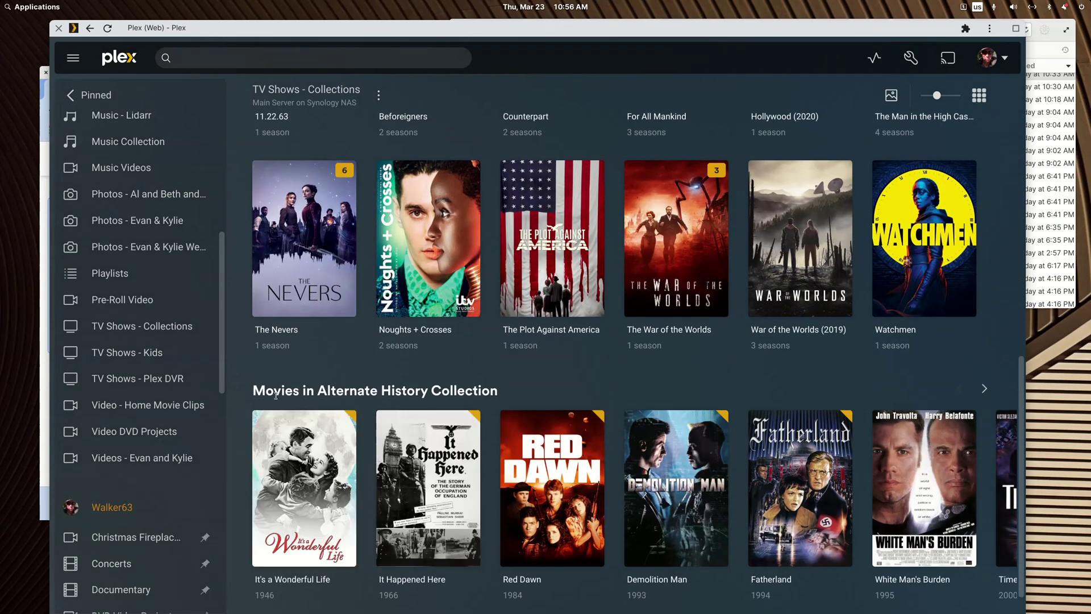
# Step: Browse the Movies in Alternate History Collection row to its end and back to the first movie
pyautogui.click(985, 389)
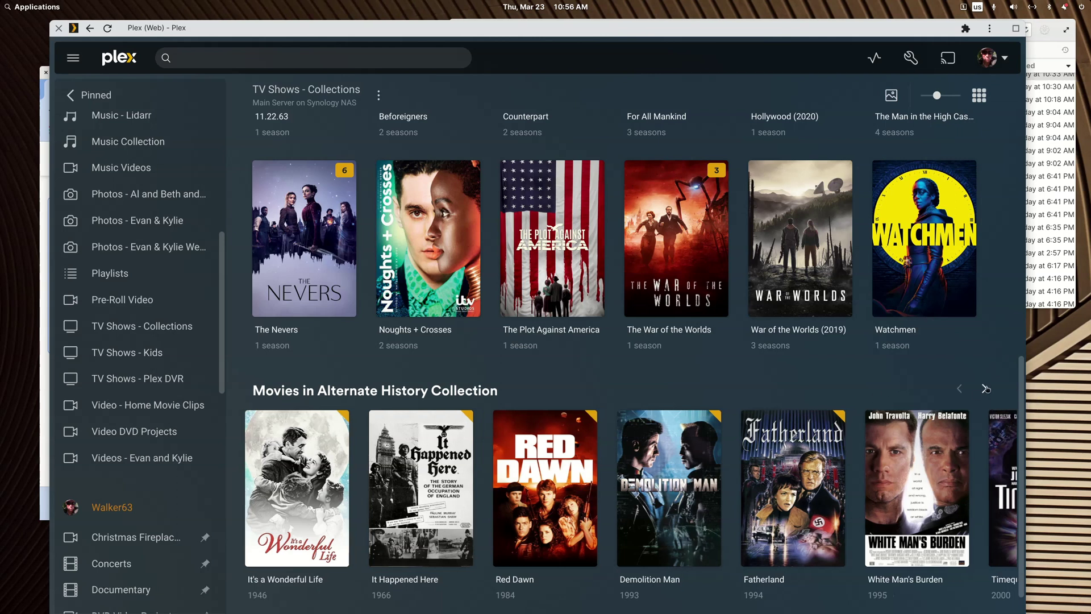
pyautogui.click(985, 389)
pyautogui.click(985, 389)
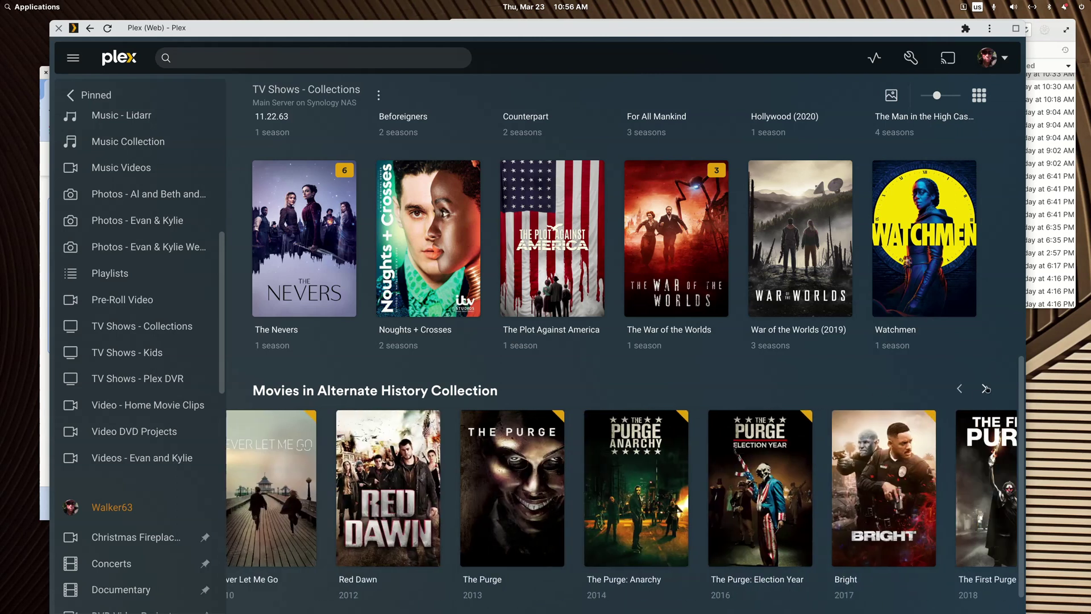
pyautogui.click(985, 390)
pyautogui.click(985, 390)
pyautogui.click(986, 390)
pyautogui.click(987, 389)
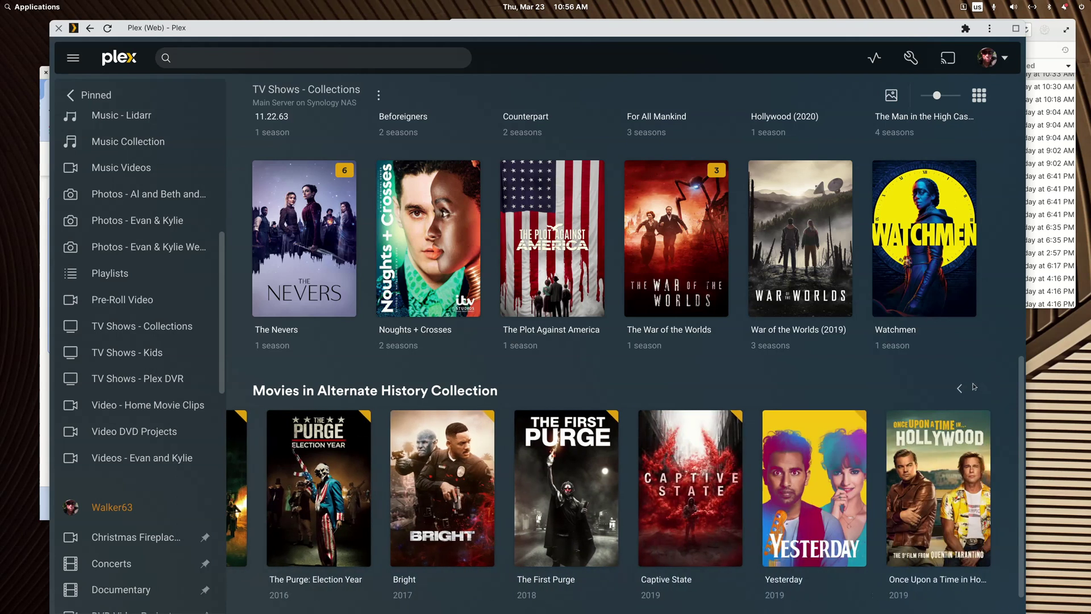
pyautogui.click(960, 389)
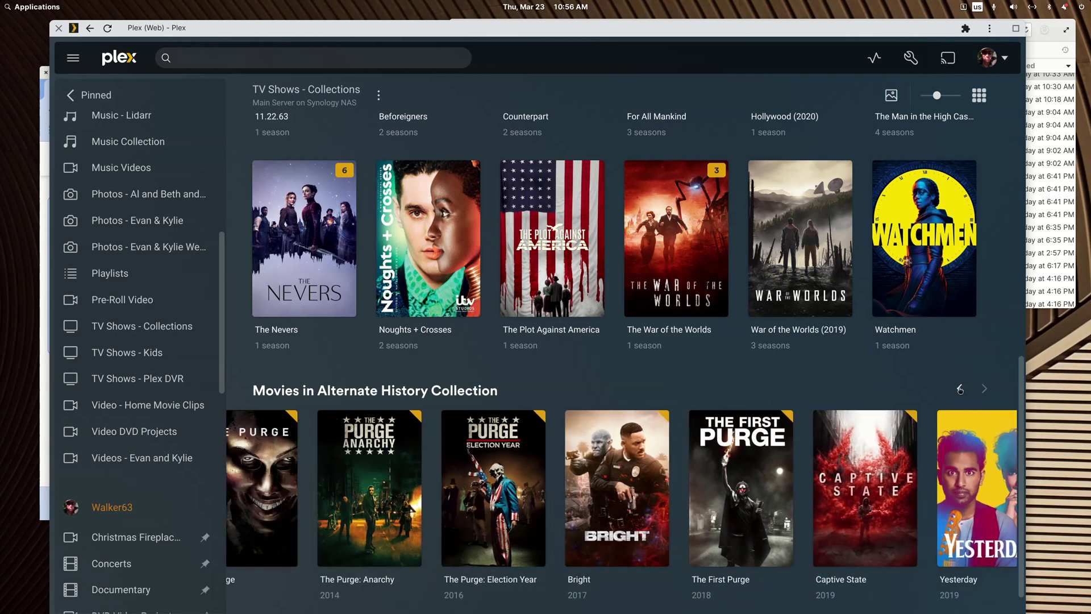
pyautogui.click(960, 389)
pyautogui.click(960, 388)
pyautogui.click(960, 389)
pyautogui.click(960, 389)
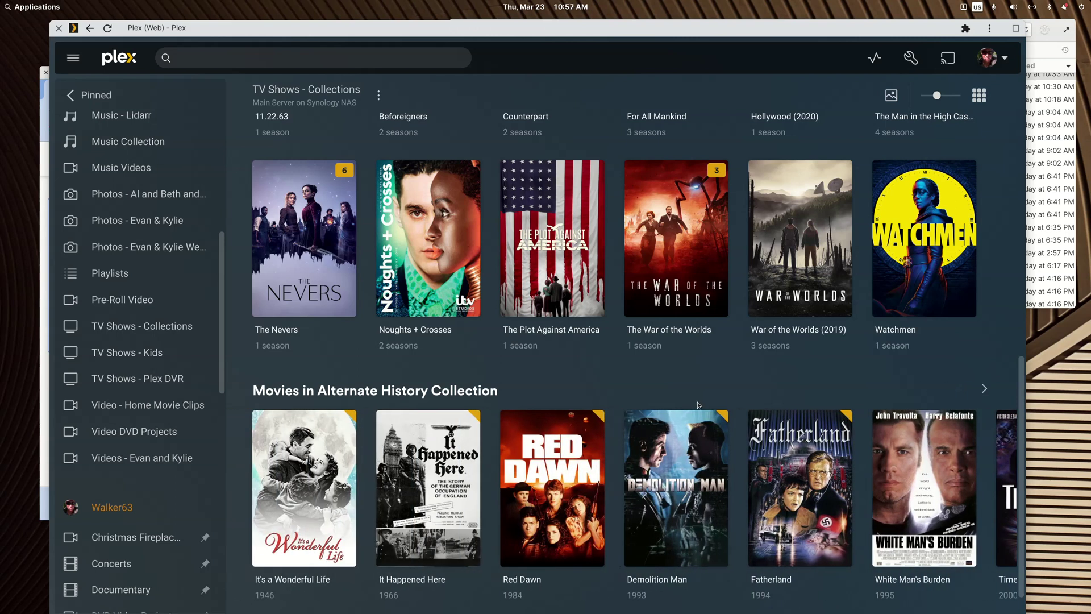
# Step: Go back to the beginning of the Alternate History page and highlight the collection's title
pyautogui.scroll(5, 549, 408)
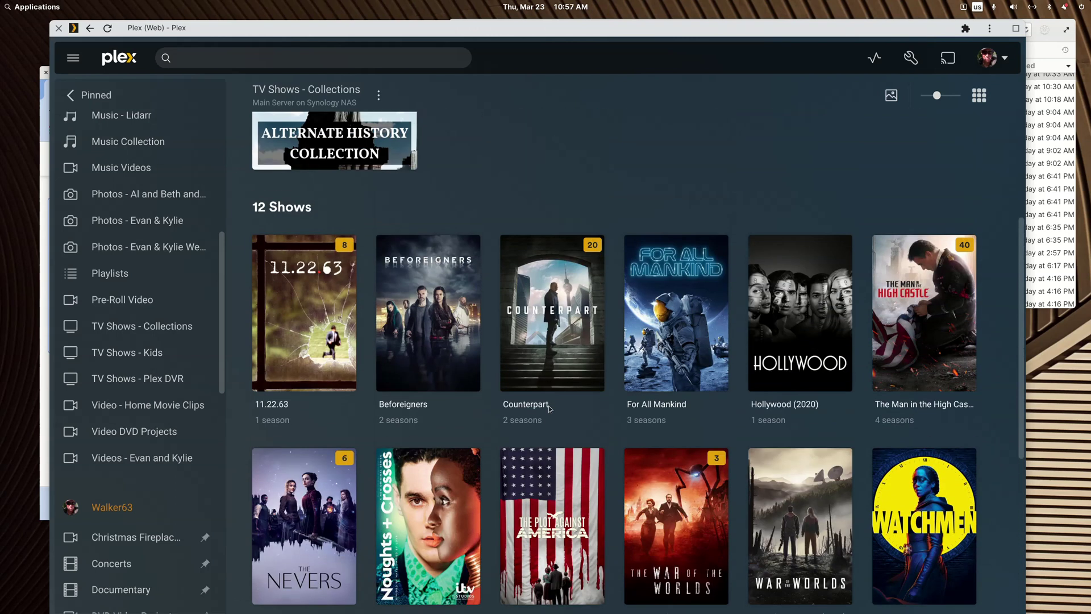
pyautogui.scroll(4, 550, 408)
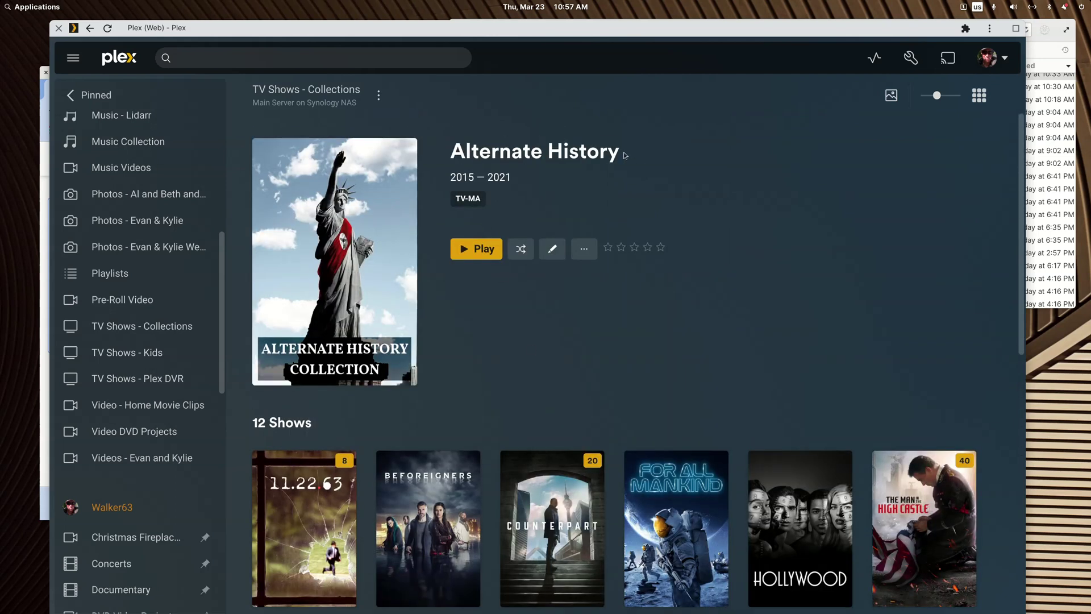
pyautogui.moveTo(625, 156); pyautogui.dragTo(445, 153)
pyautogui.rightClick(571, 113)
pyautogui.click(577, 118)
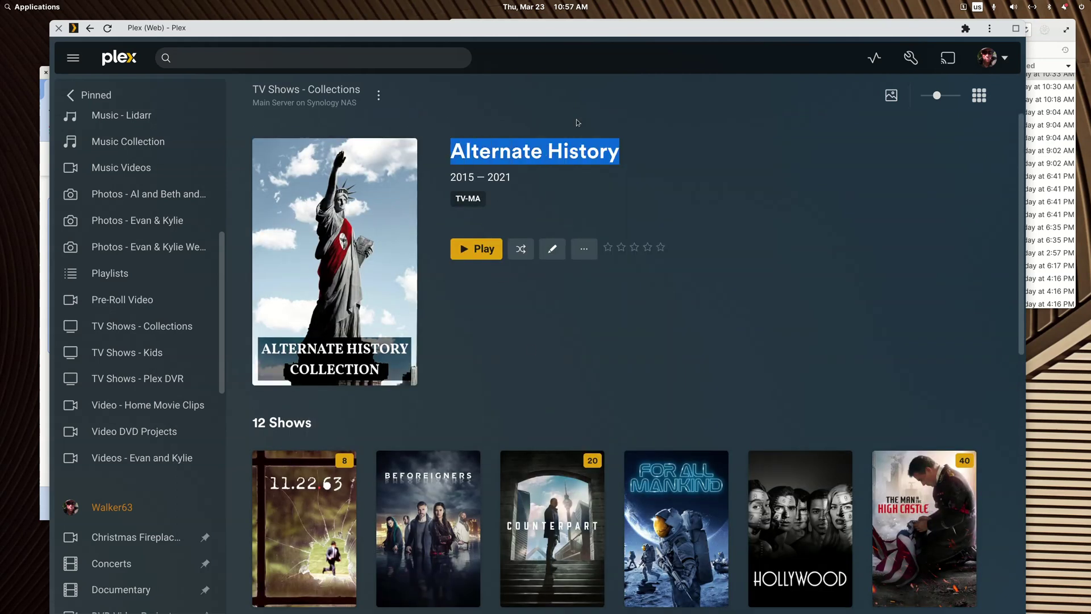
# Step: Leave the Alternate History collection and open the Apple TV Plus collection in TV Shows - Collections
pyautogui.rightClick(576, 119)
pyautogui.click(623, 114)
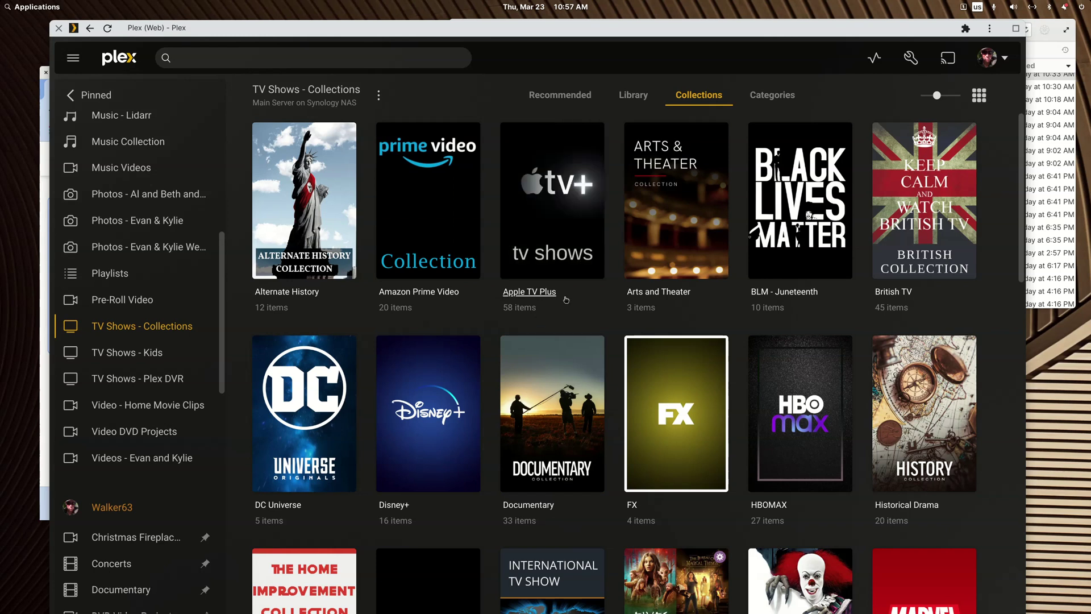
pyautogui.click(590, 170)
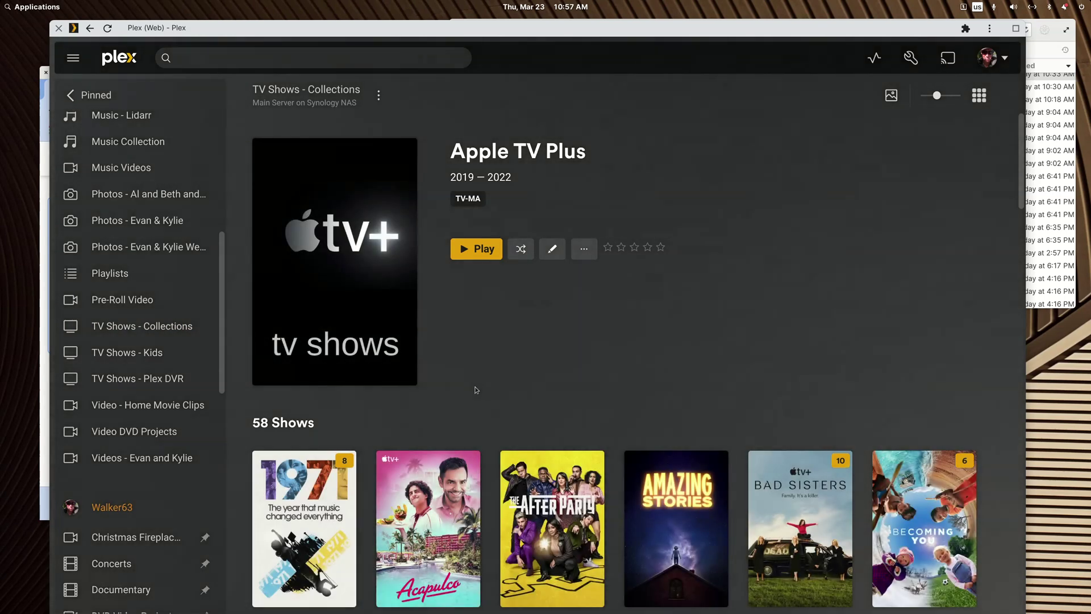
# Step: Look through the Apple TV Plus collection's shows down to the related Movies in Apple TV Plus Collection rows
pyautogui.scroll(-12, 476, 390)
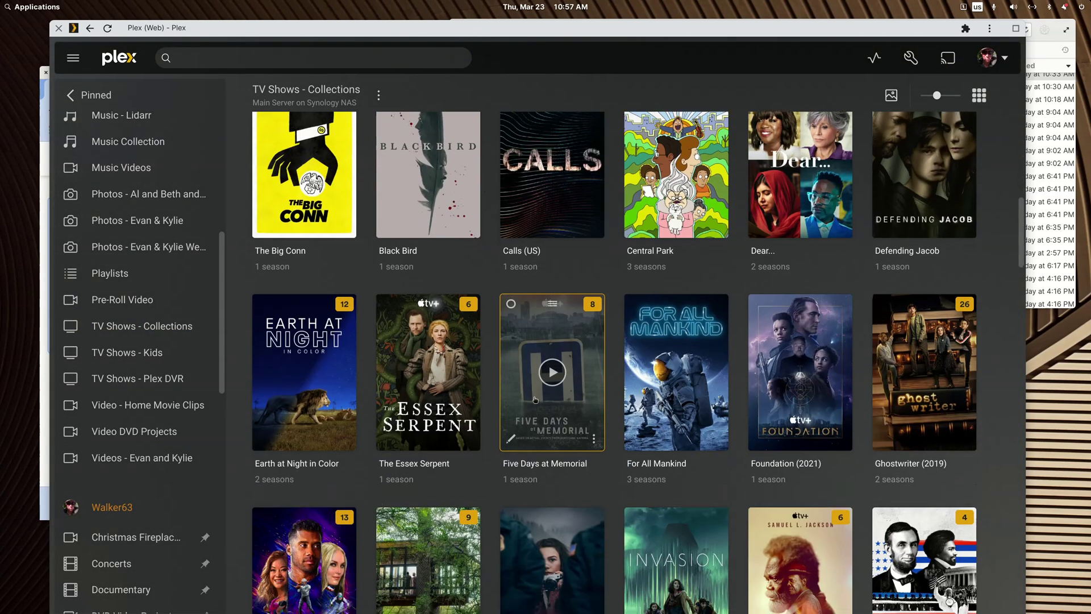
pyautogui.scroll(-15, 534, 400)
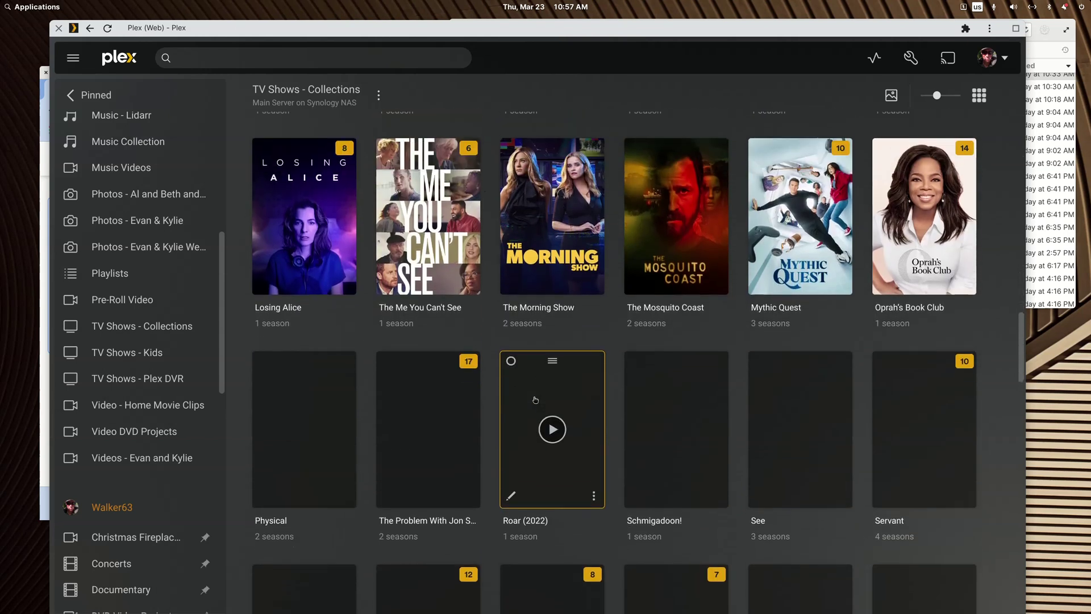
pyautogui.scroll(-9, 534, 399)
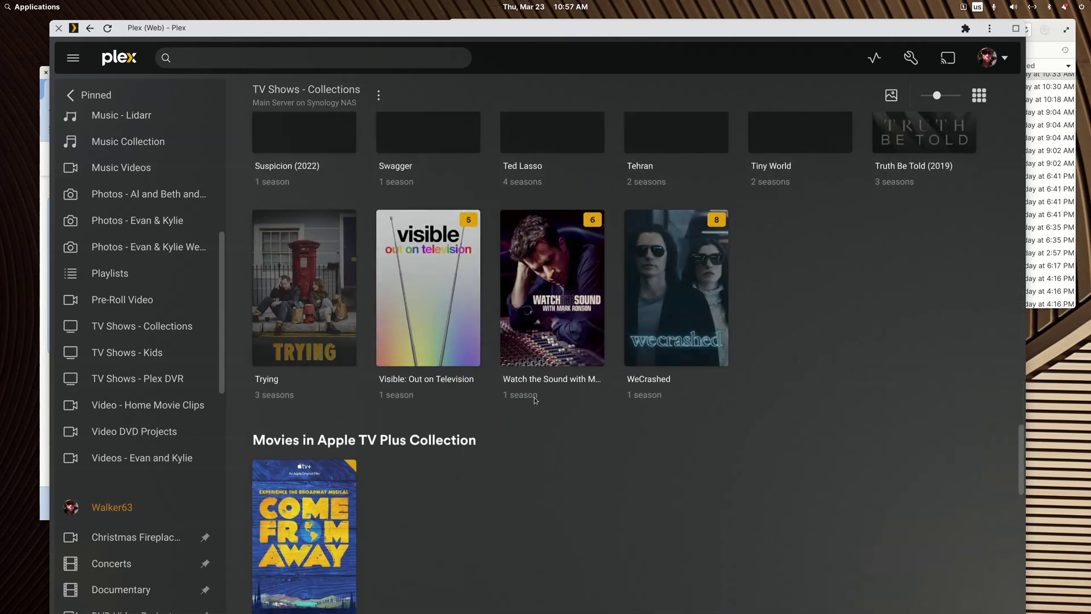
pyautogui.scroll(-1, 535, 400)
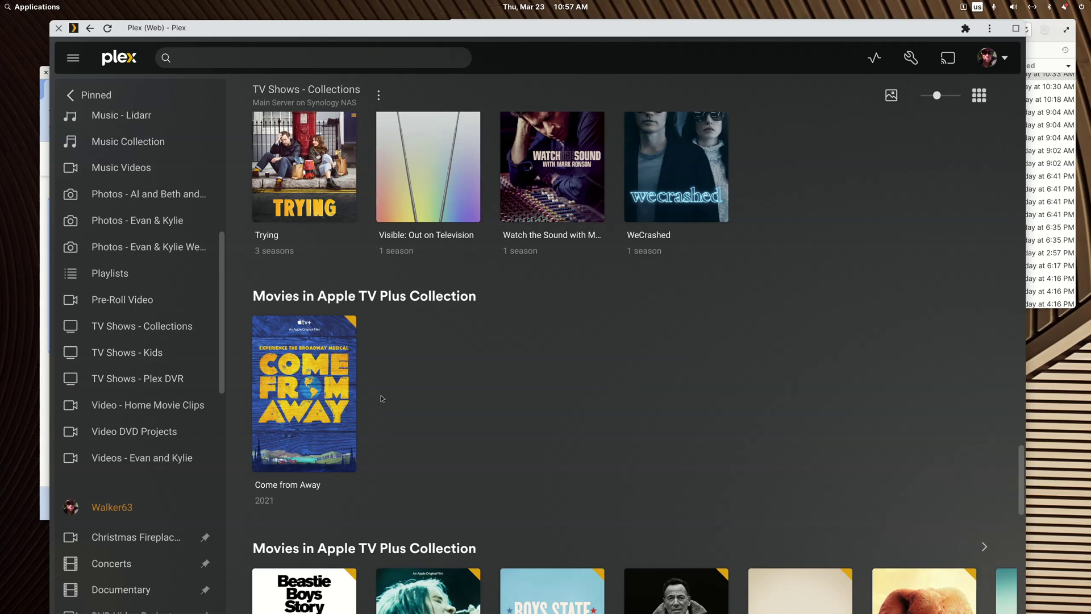
pyautogui.moveTo(352, 403)
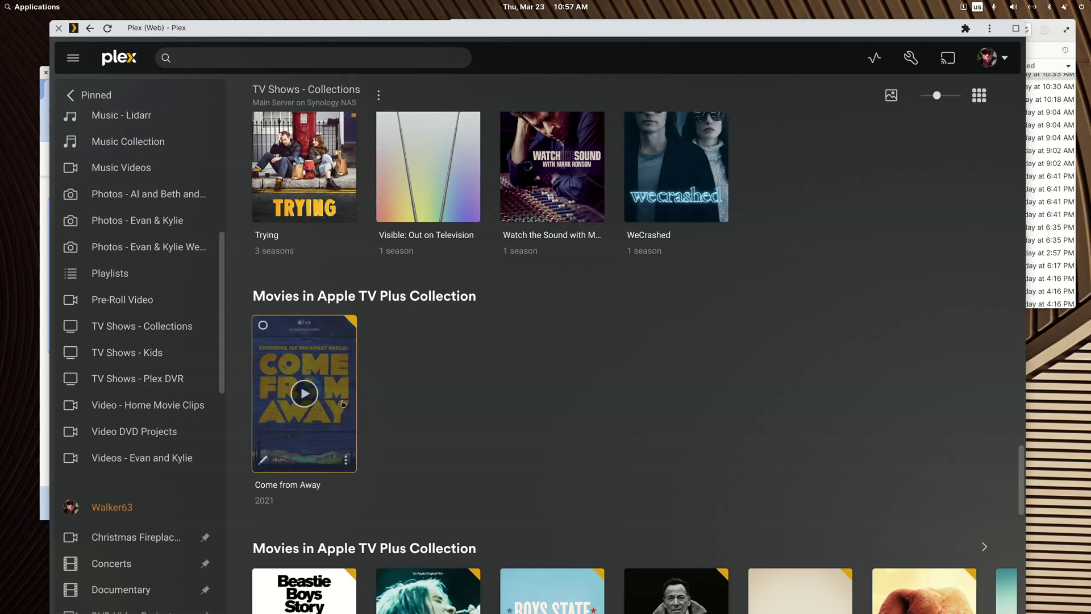
pyautogui.scroll(-2, 344, 403)
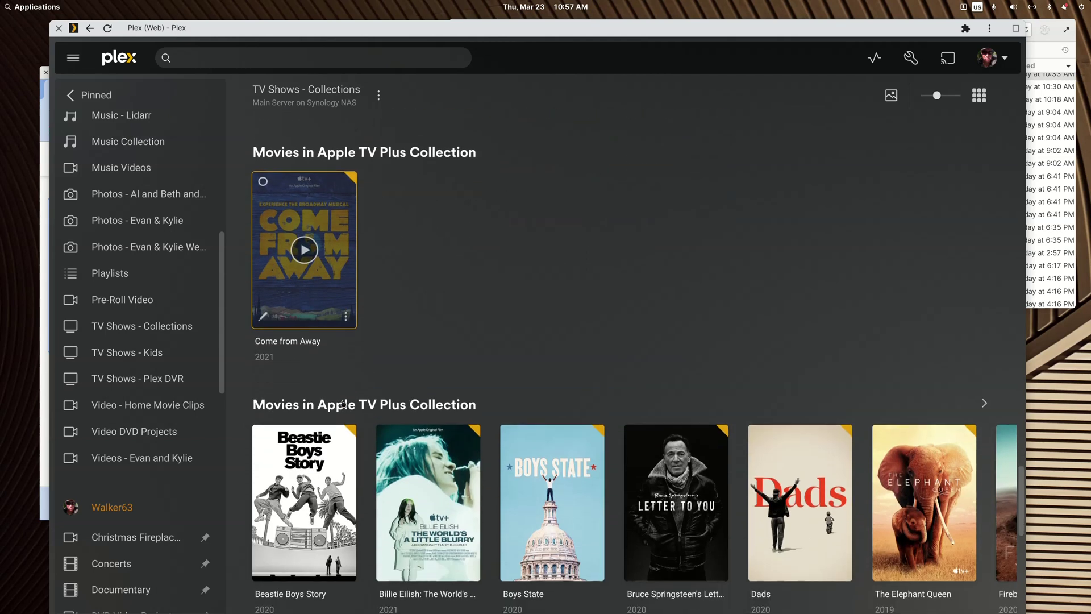
pyautogui.moveTo(332, 276)
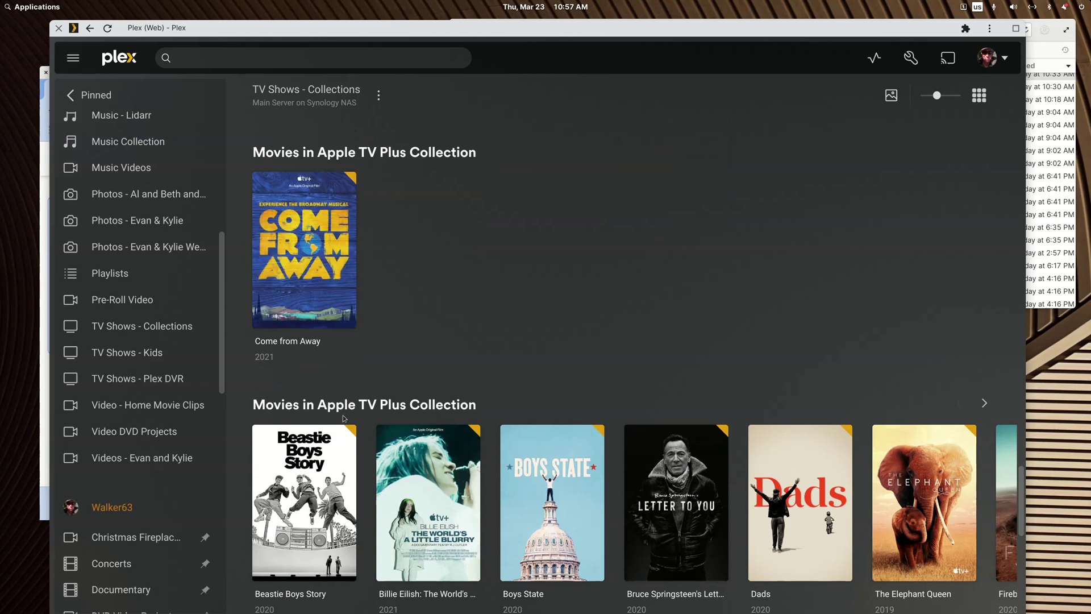
pyautogui.moveTo(345, 499)
pyautogui.scroll(-3, 347, 490)
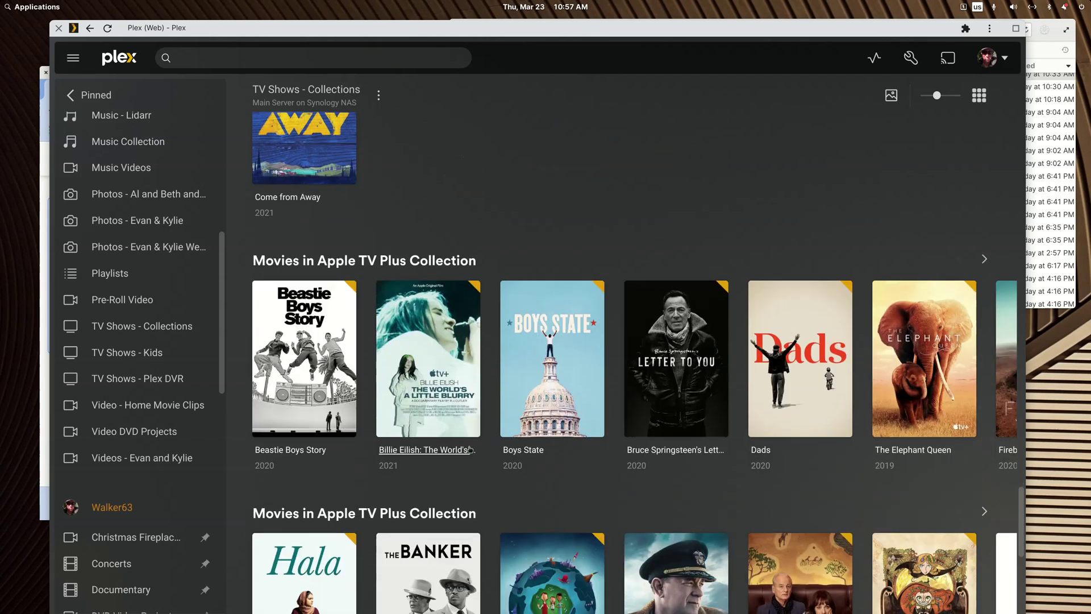
# Step: Browse the second and third Movies in Apple TV Plus Collection rows, beginning with Beastie Boys Story and Hala, to see more titles
pyautogui.click(985, 259)
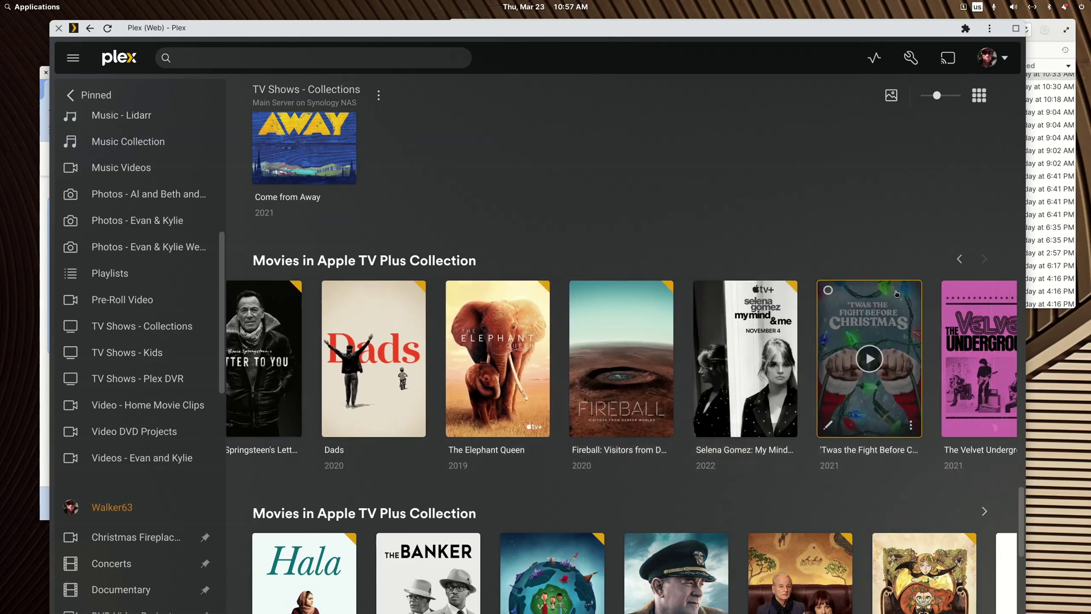
pyautogui.scroll(-5, 729, 366)
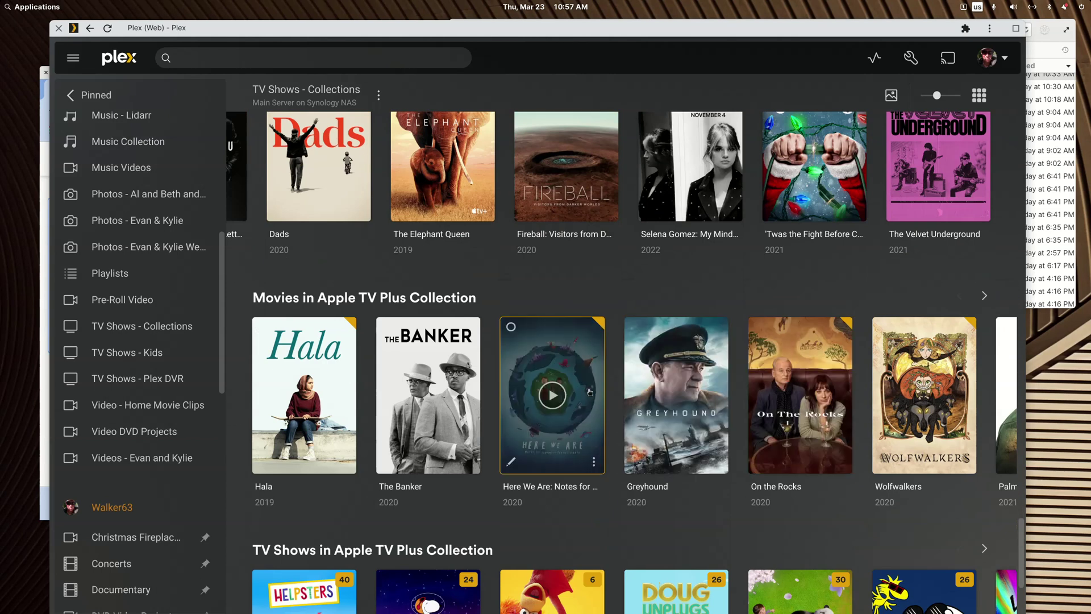
pyautogui.click(985, 296)
pyautogui.click(984, 296)
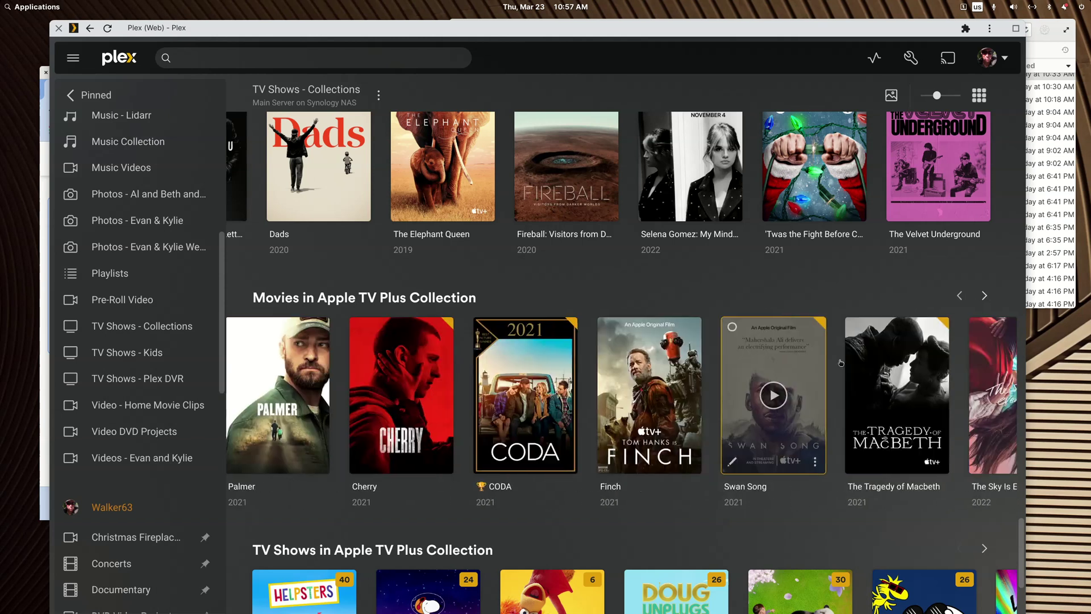
# Step: Browse the TV Shows in Apple TV Plus Collection row forward and partway back, and return up through the collection's own shows
pyautogui.scroll(-4, 985, 318)
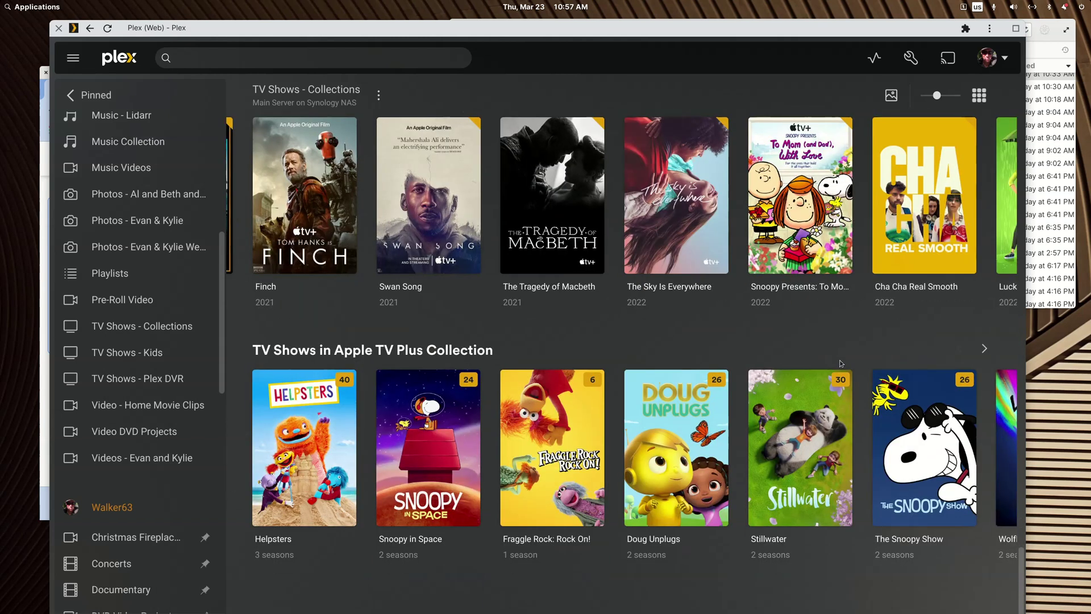
pyautogui.click(985, 348)
pyautogui.click(985, 348)
pyautogui.click(985, 349)
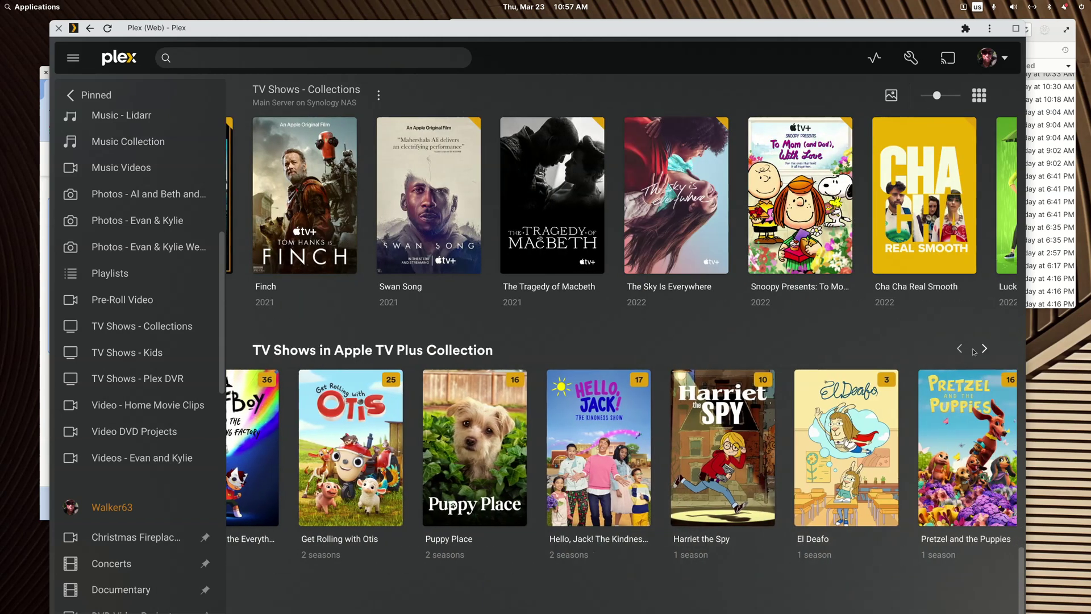
pyautogui.click(985, 348)
pyautogui.click(960, 350)
pyautogui.click(959, 351)
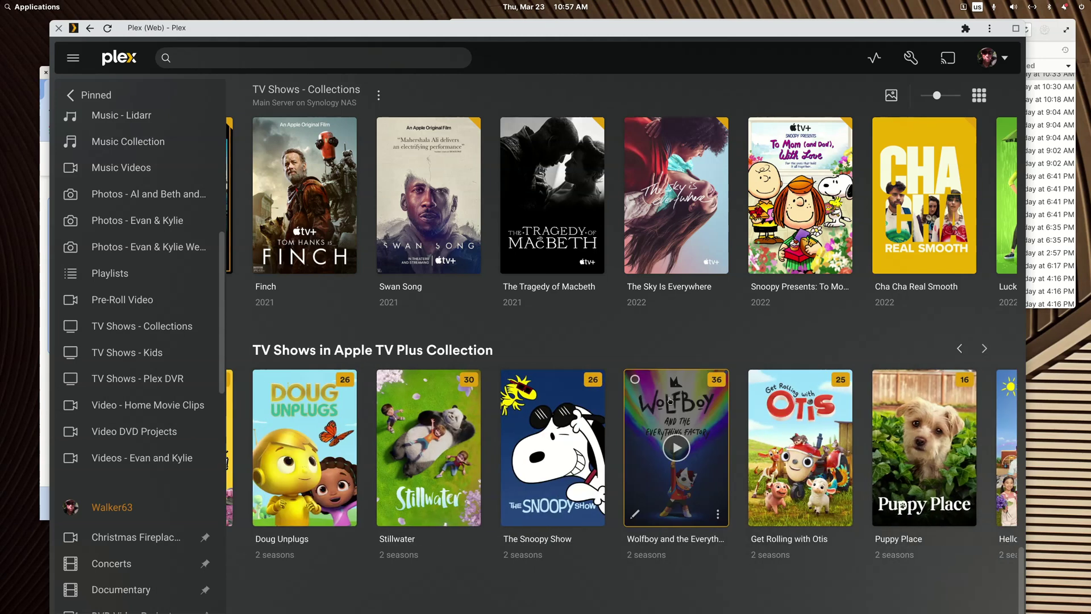
pyautogui.scroll(-5, 670, 401)
pyautogui.moveTo(670, 401)
pyautogui.scroll(20, 670, 400)
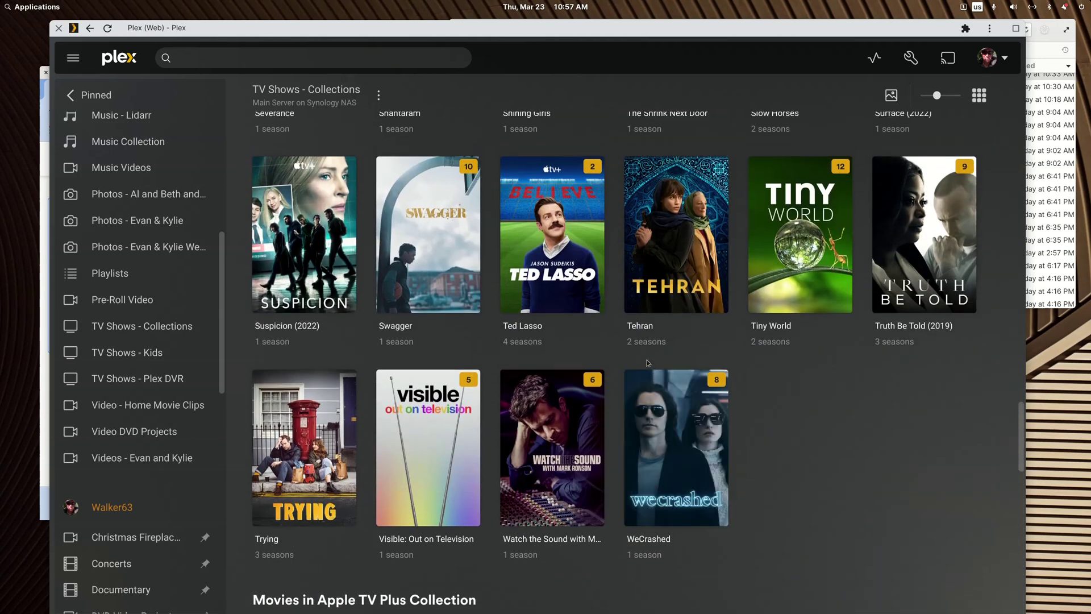
pyautogui.scroll(8, 652, 371)
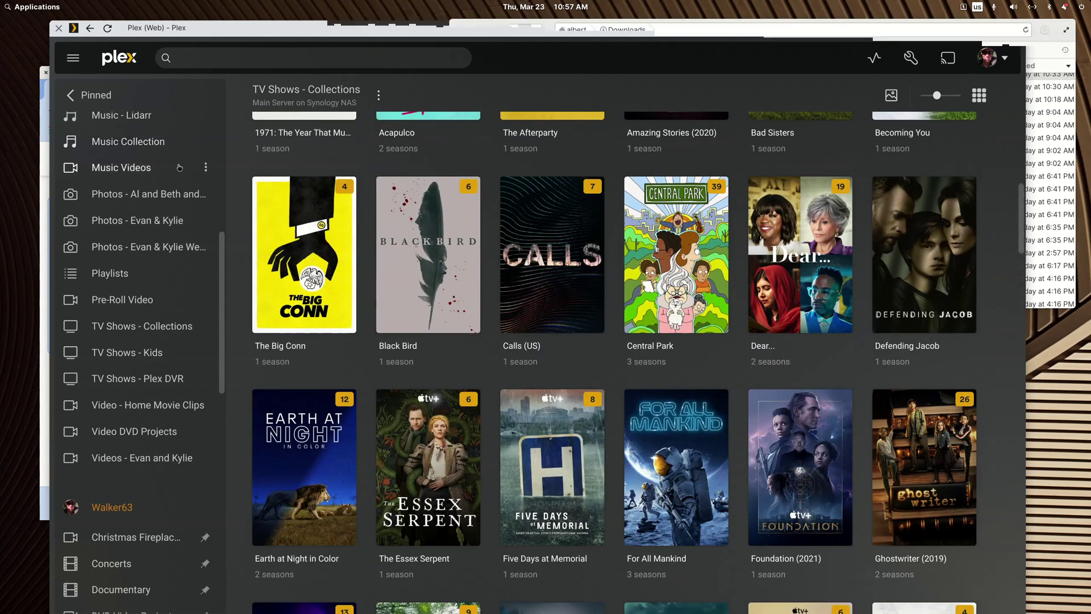
# Step: Find the second server's libraries and open the collections of its TV Shows library
pyautogui.scroll(-3, 85, 562)
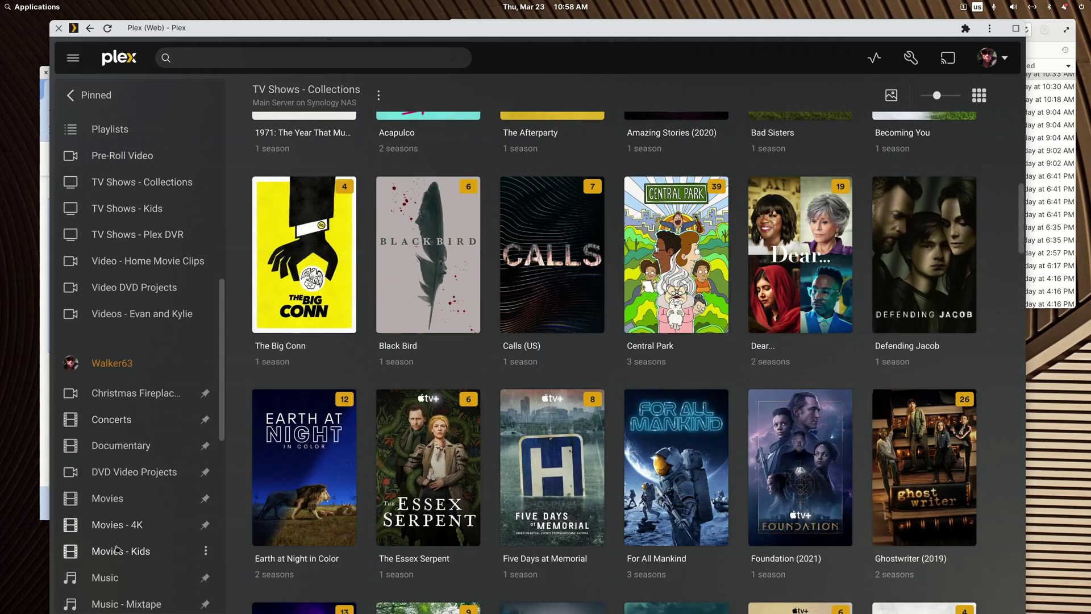
pyautogui.scroll(-3, 123, 532)
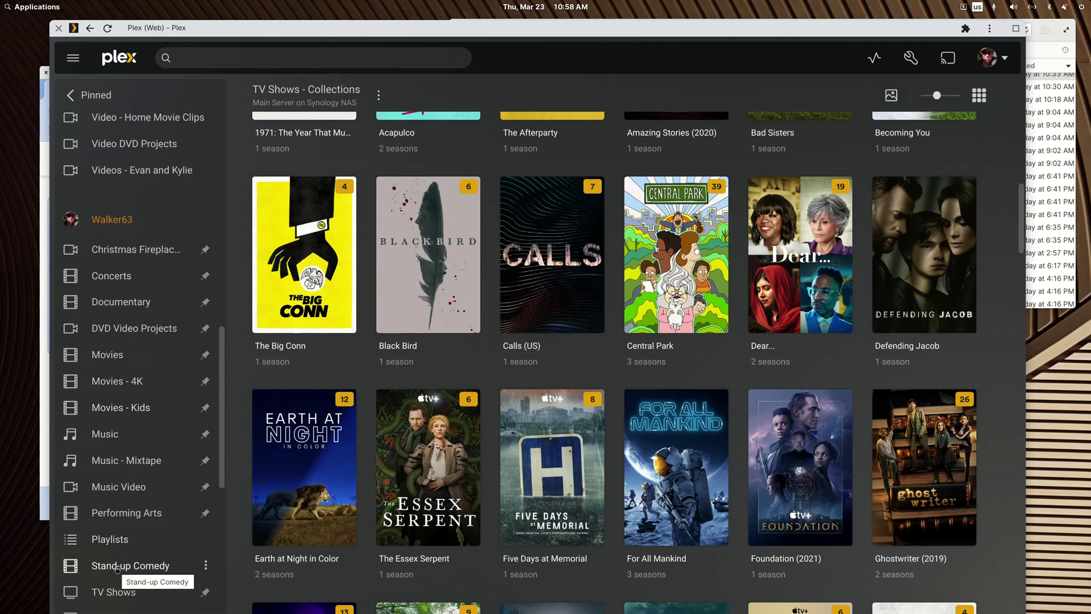
pyautogui.click(116, 591)
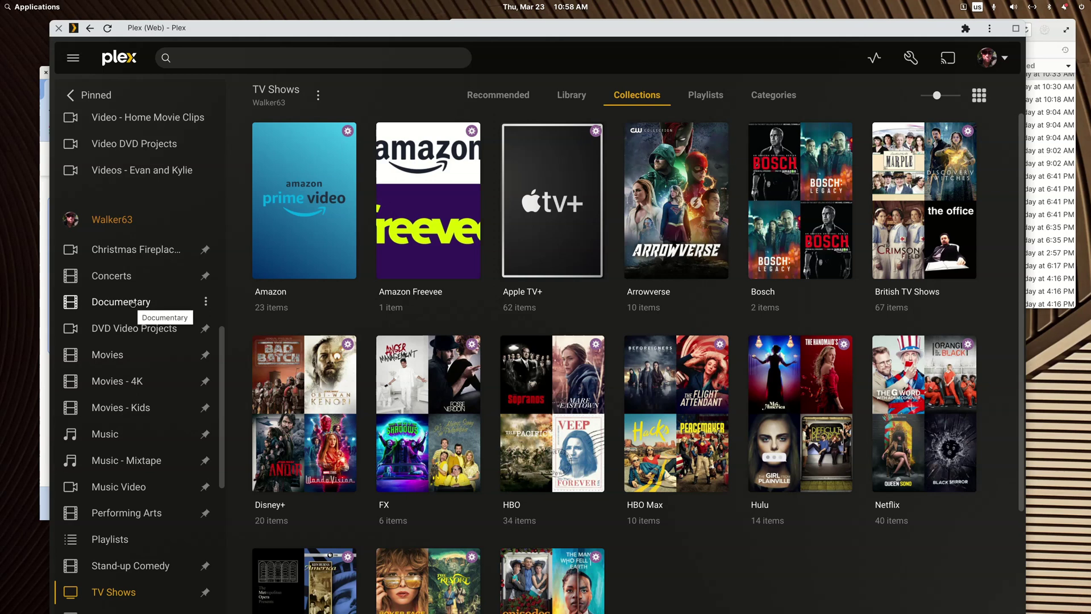
# Step: Open the second server's Documentary library and look through the posters of its collections
pyautogui.click(132, 303)
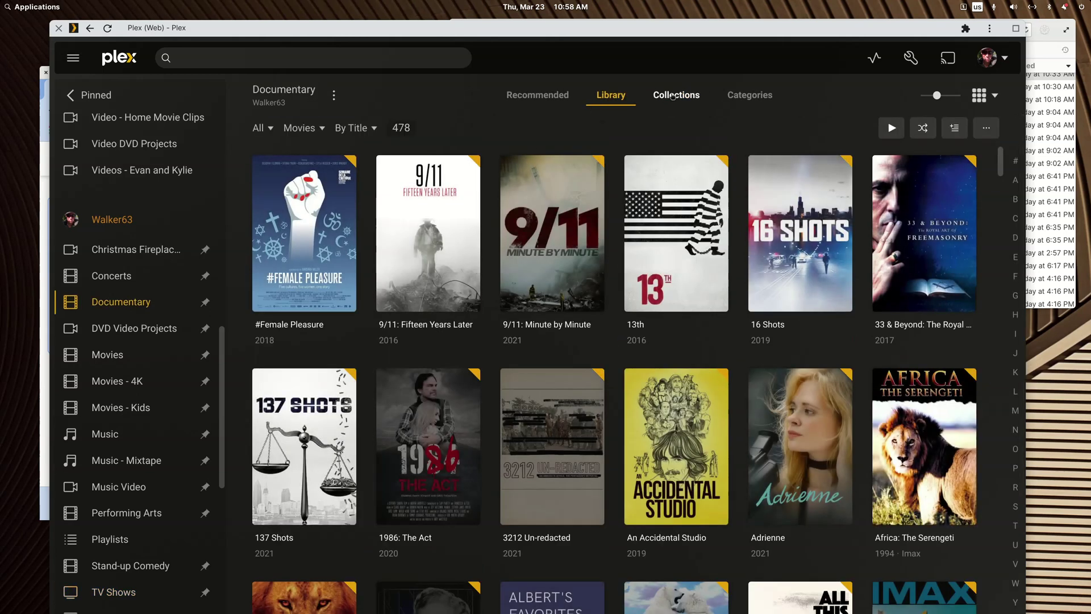
pyautogui.click(672, 96)
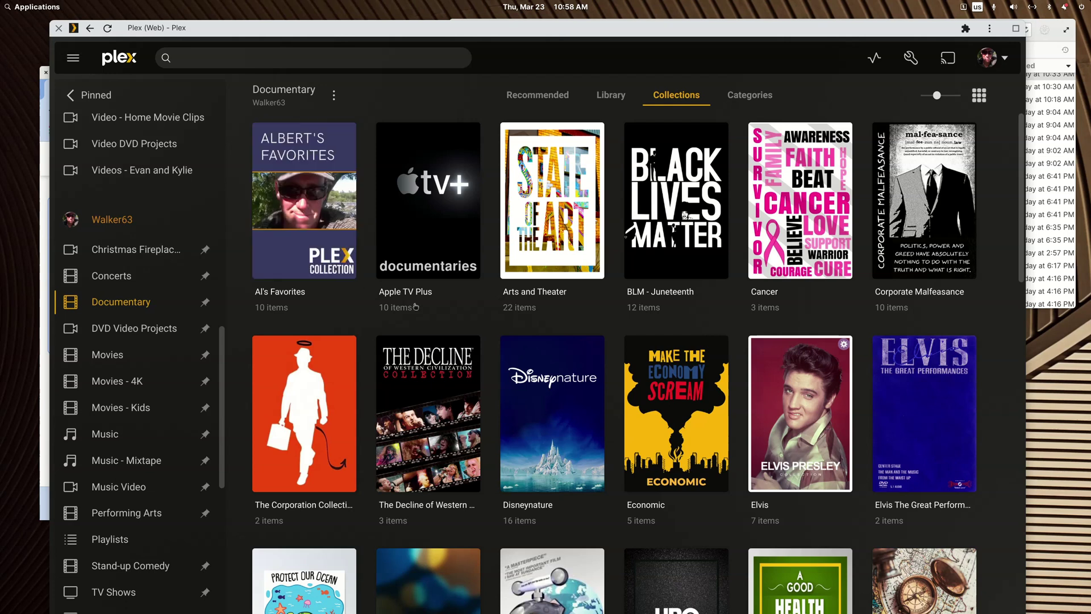
pyautogui.scroll(-3, 632, 394)
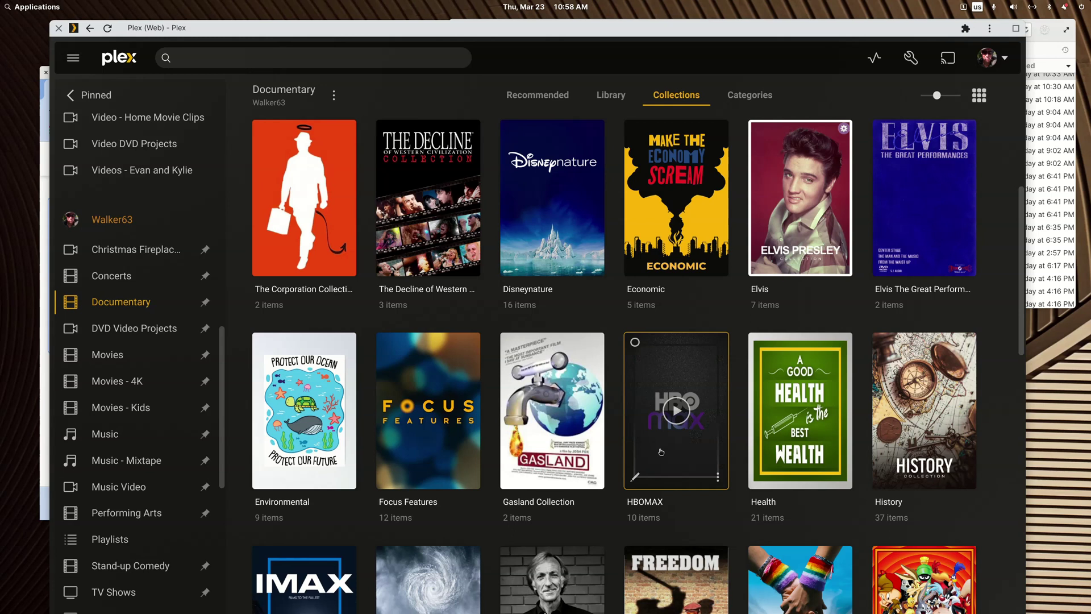
pyautogui.scroll(-3, 661, 451)
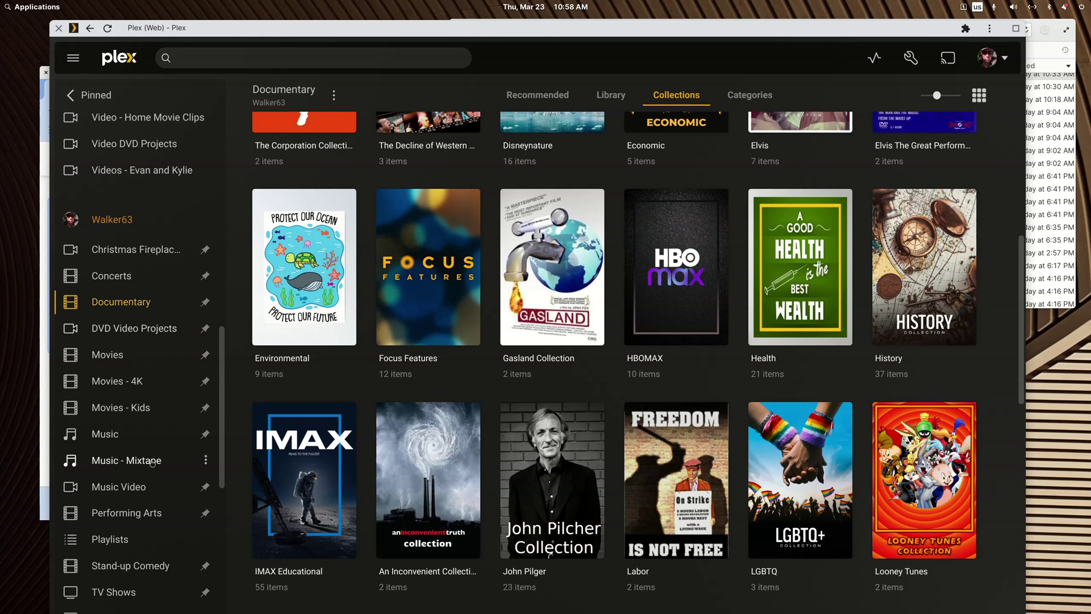
# Step: Show the Performing Arts library's collections and open its Apple TV Plus collection
pyautogui.click(142, 513)
pyautogui.click(682, 96)
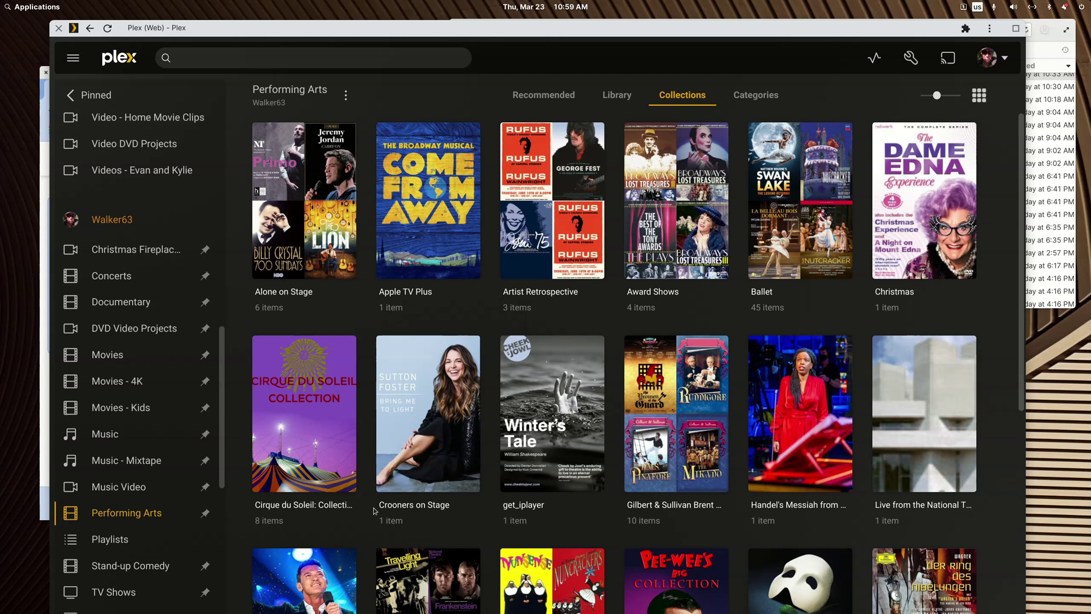
pyautogui.moveTo(265, 488)
pyautogui.click(449, 244)
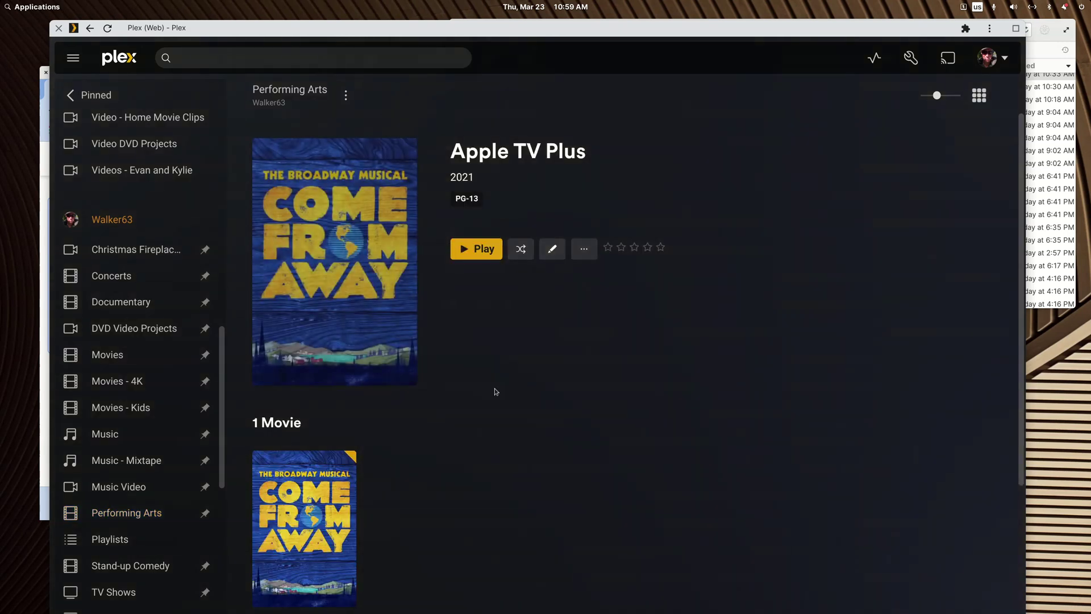
# Step: Look through the Performing Arts Apple TV Plus collection down to its related movies and return to the page's beginning
pyautogui.scroll(-3, 487, 406)
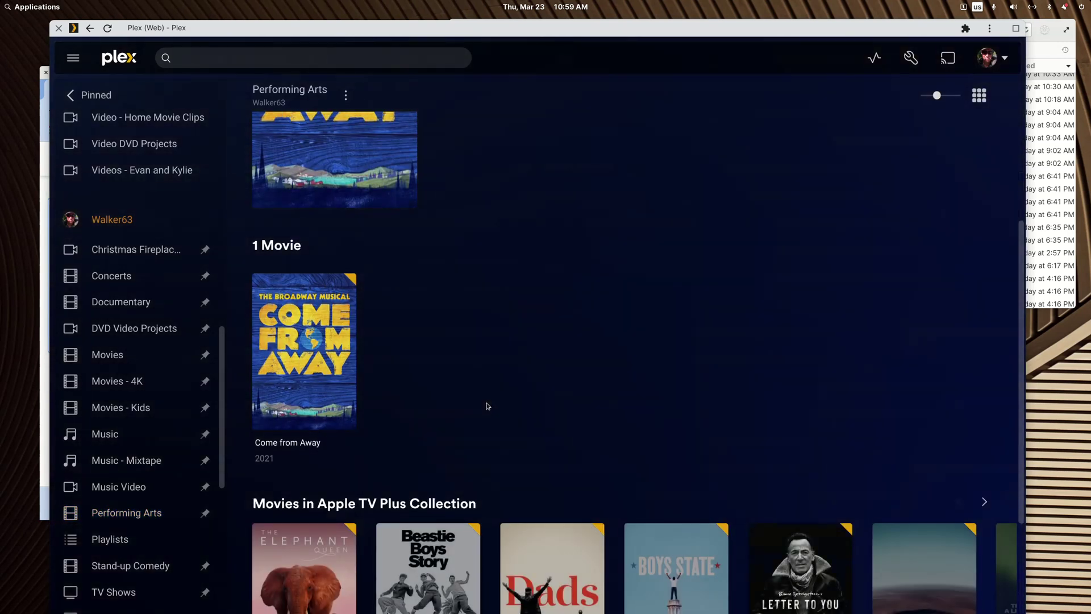
pyautogui.scroll(-3, 487, 405)
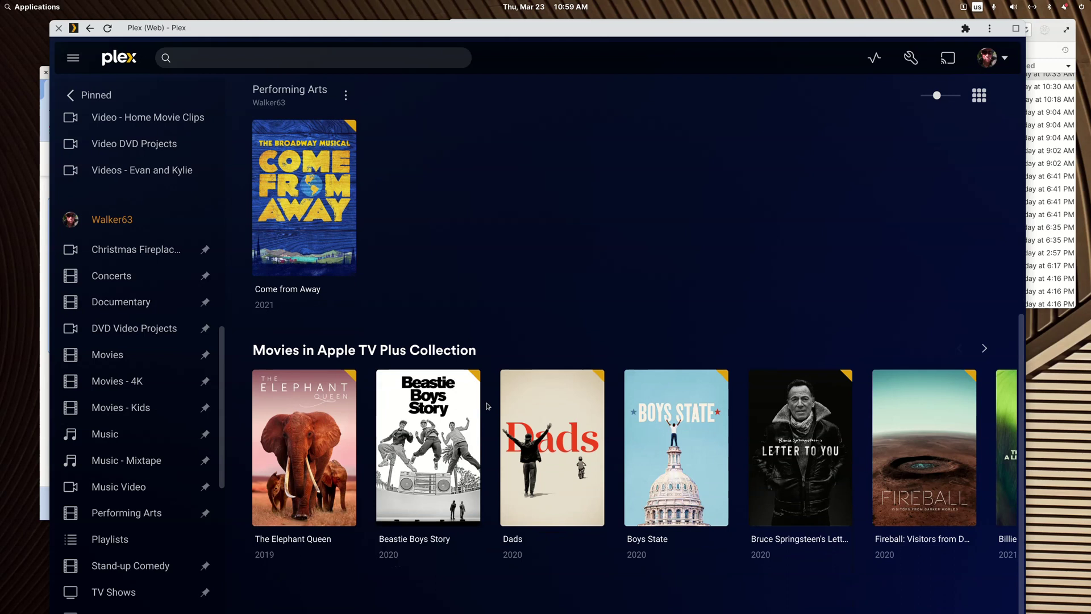
pyautogui.moveTo(540, 452)
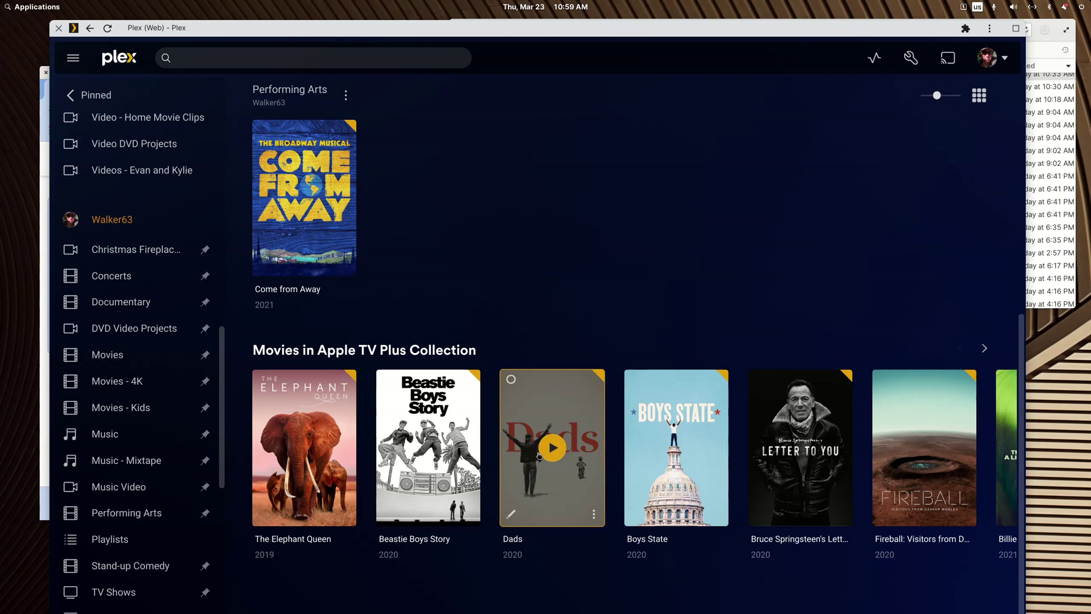
pyautogui.scroll(5, 538, 454)
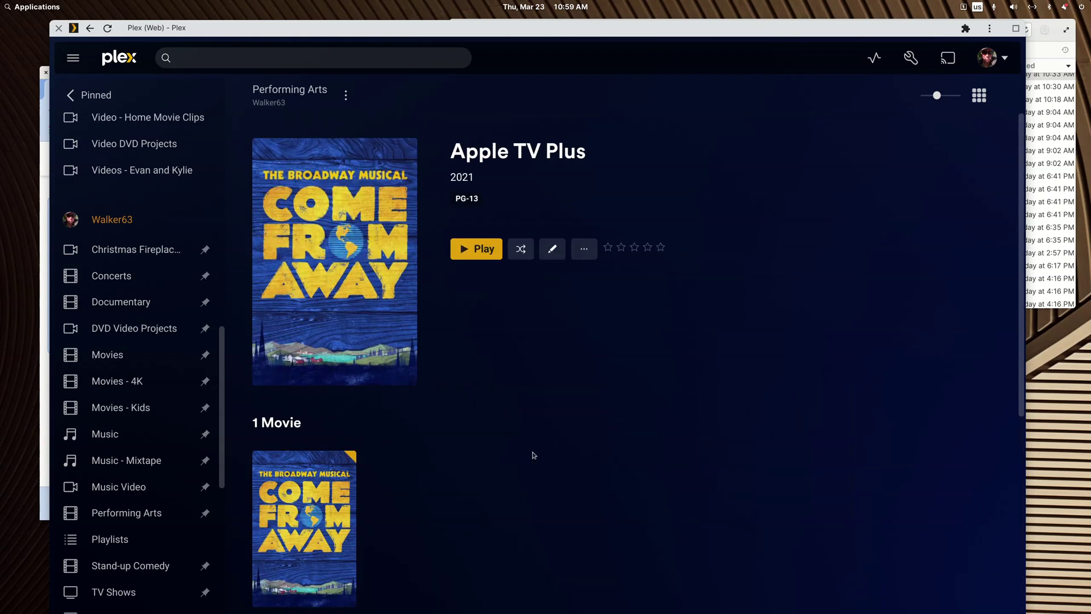